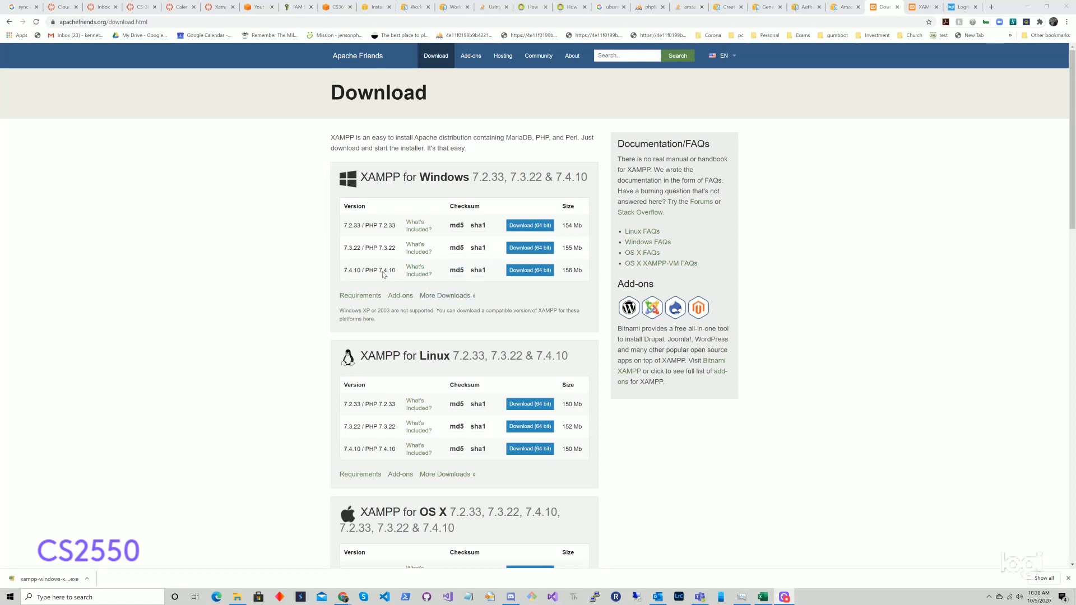
# Step: Download the 64-bit XAMPP 7.4.10 for Windows installer and cancel the Save As dialog
pyautogui.click(529, 272)
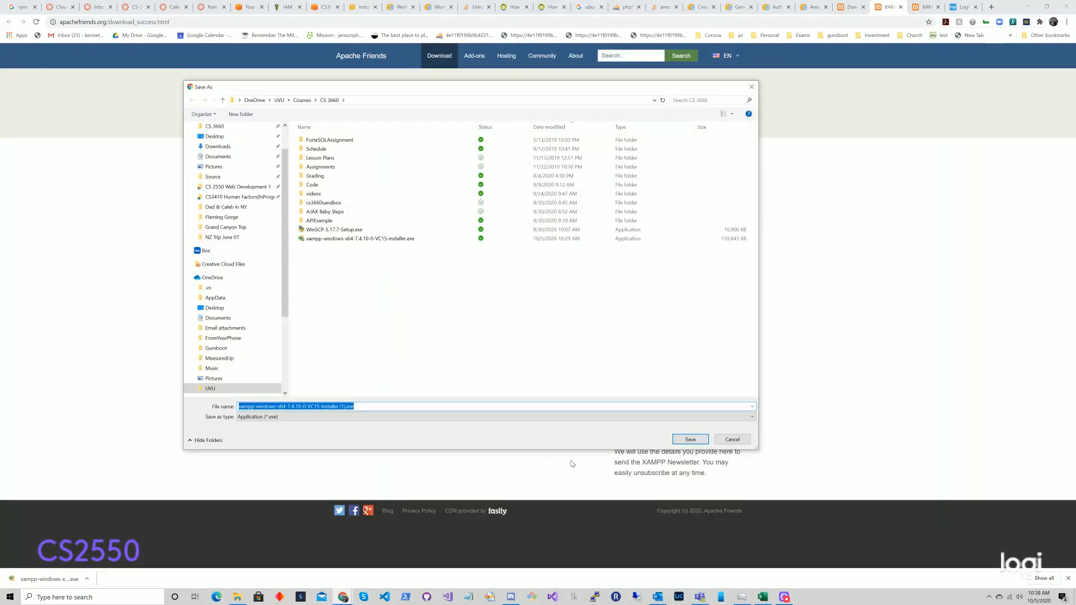
pyautogui.click(734, 439)
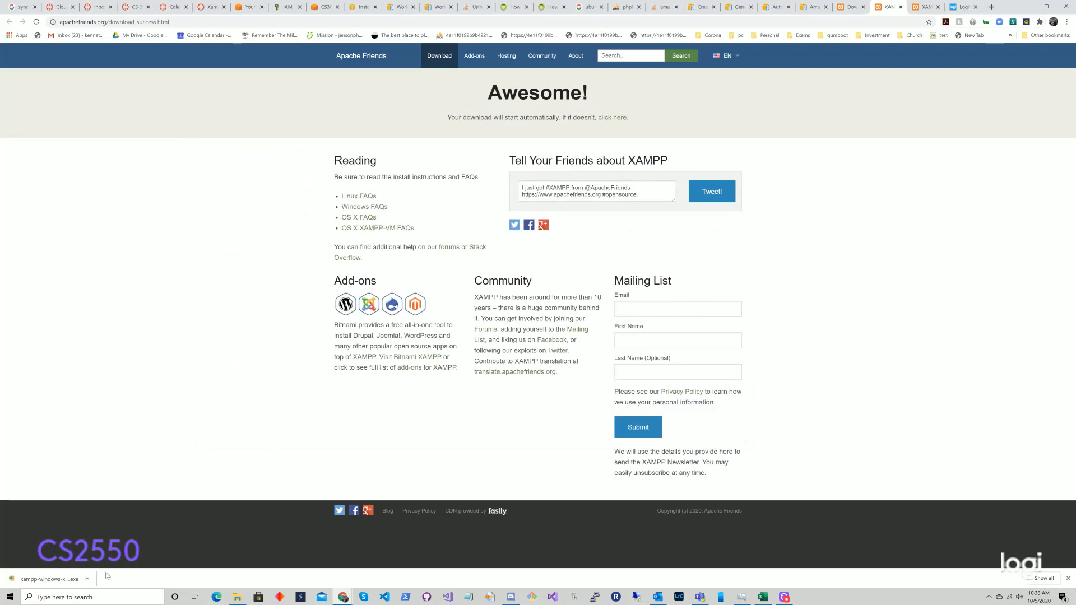
# Step: Launch the XAMPP installer, accept the UAC warning, and keep all default components
pyautogui.click(50, 579)
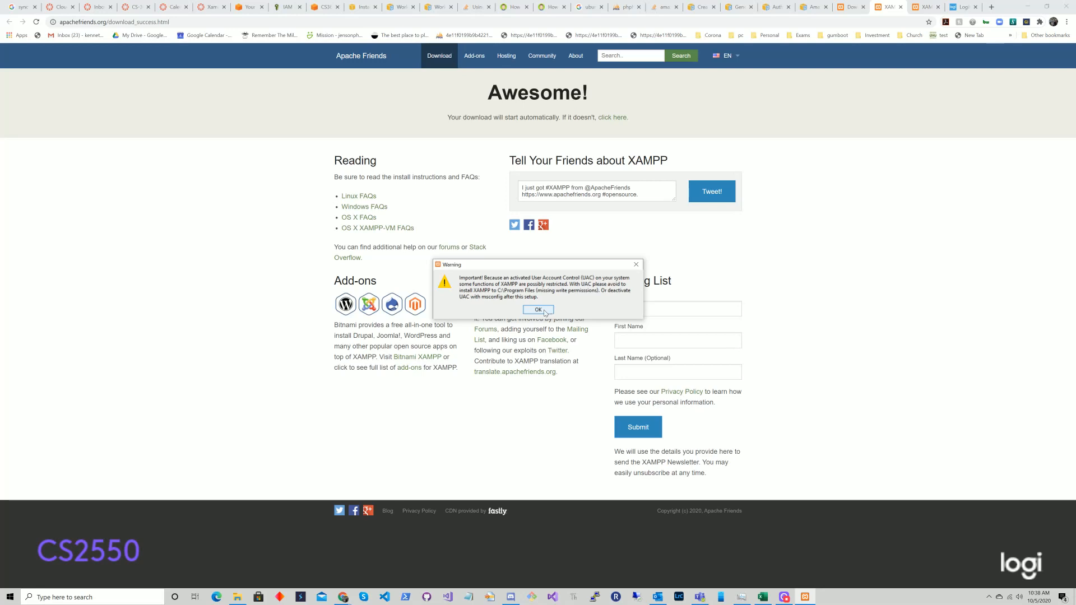
pyautogui.click(539, 311)
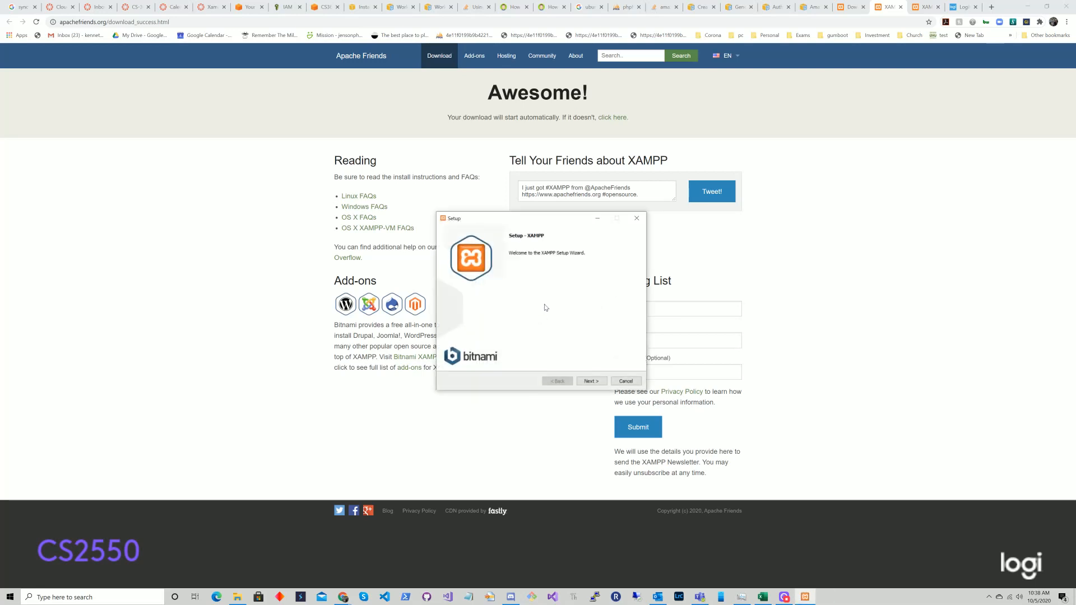
pyautogui.click(590, 382)
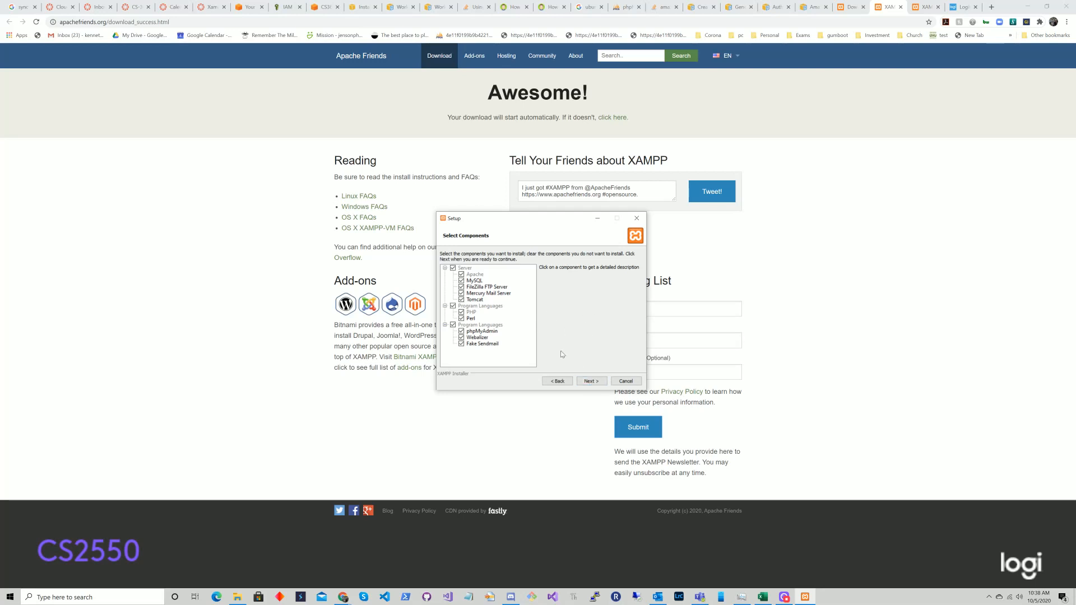
pyautogui.click(592, 381)
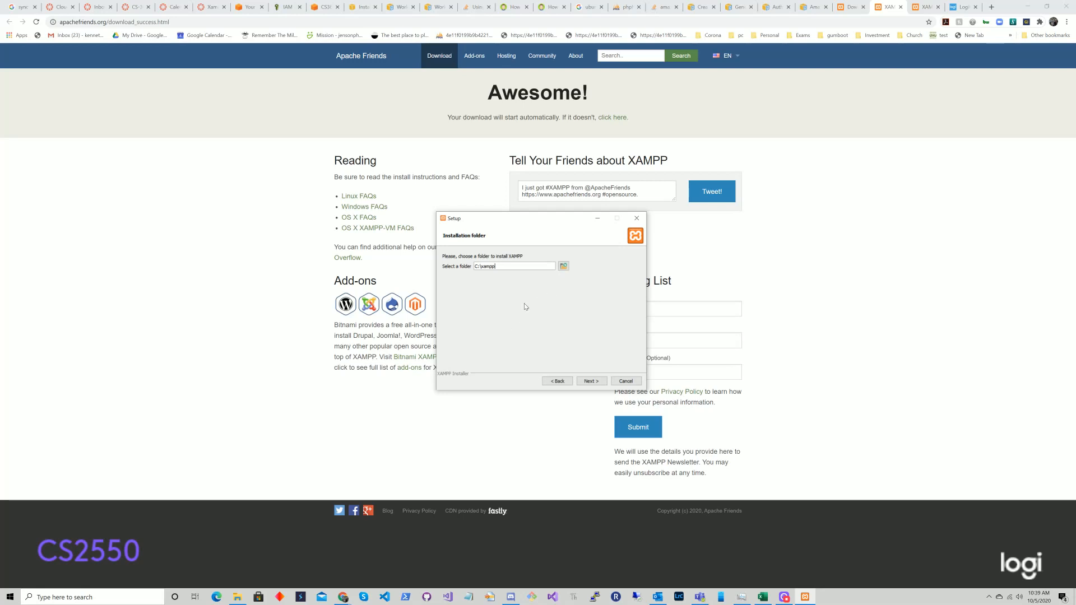
pyautogui.click(562, 269)
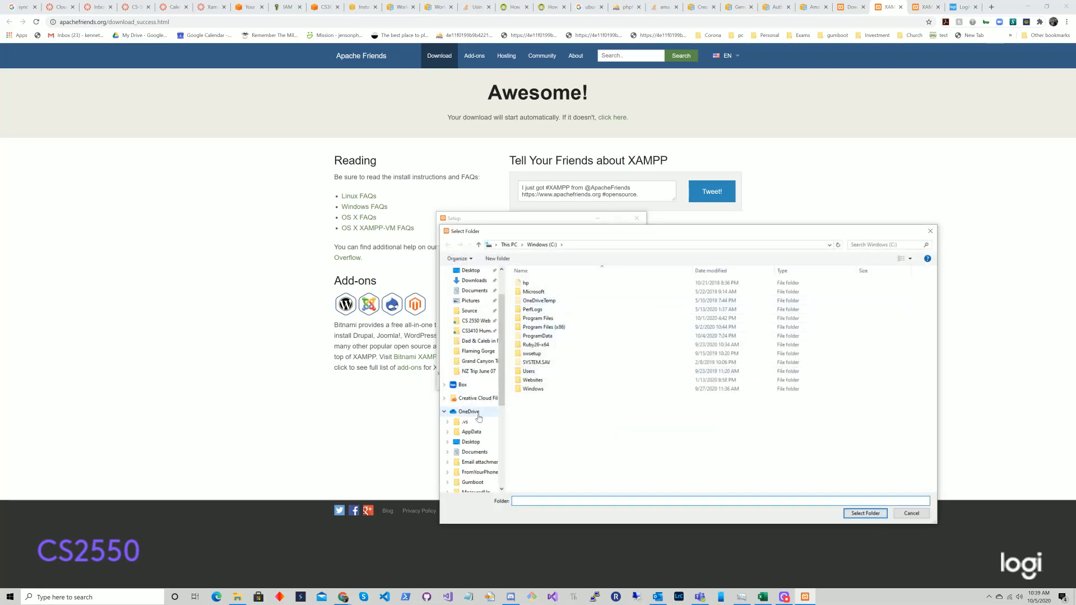
pyautogui.scroll(-2, 483, 410)
pyautogui.scroll(-3, 482, 426)
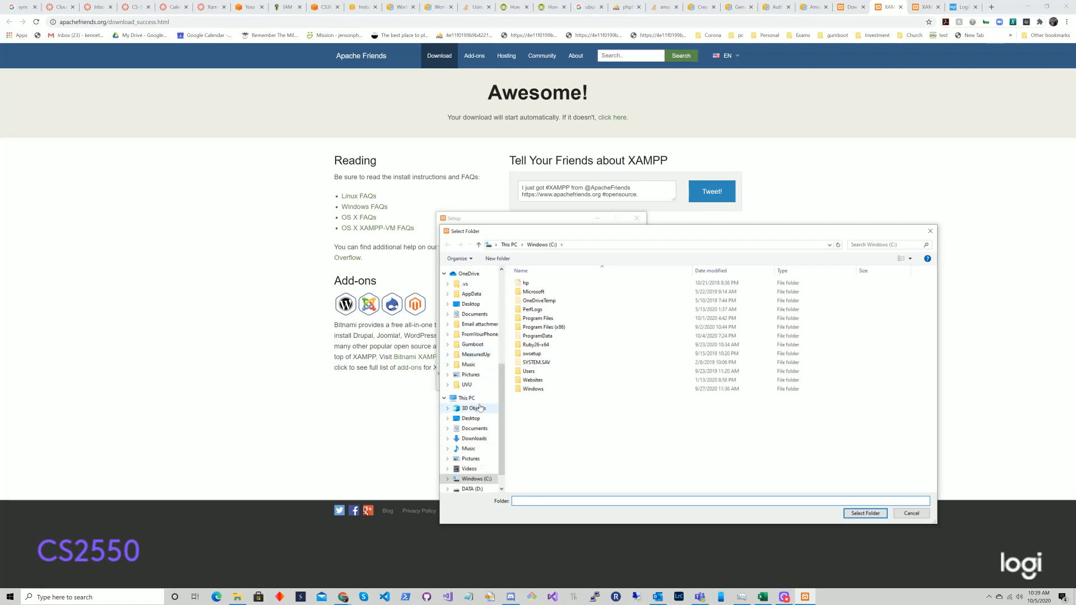
pyautogui.click(473, 466)
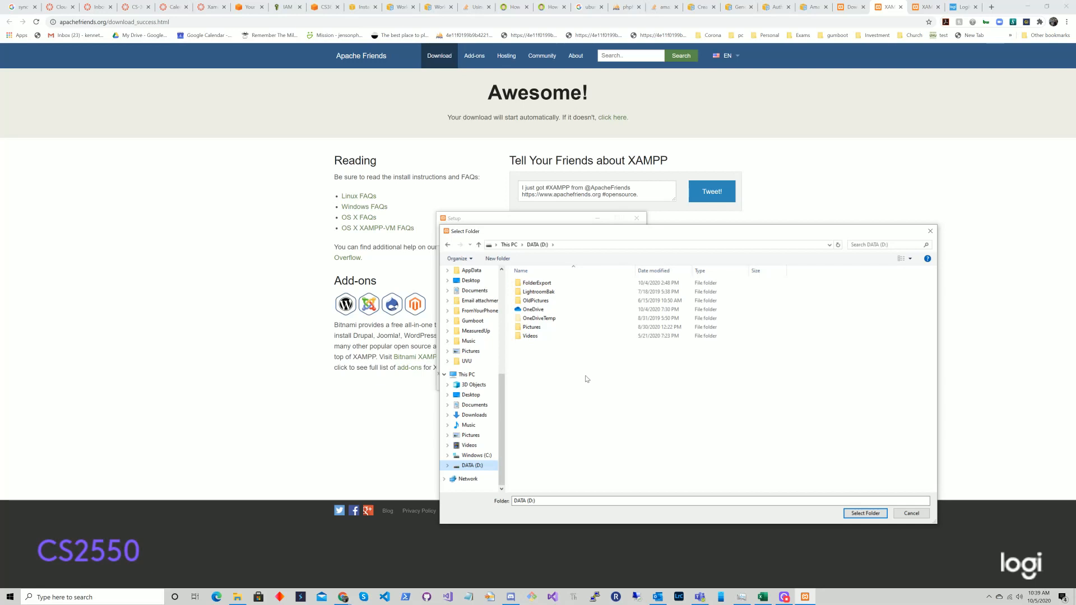
pyautogui.moveTo(684, 232); pyautogui.dragTo(644, 172)
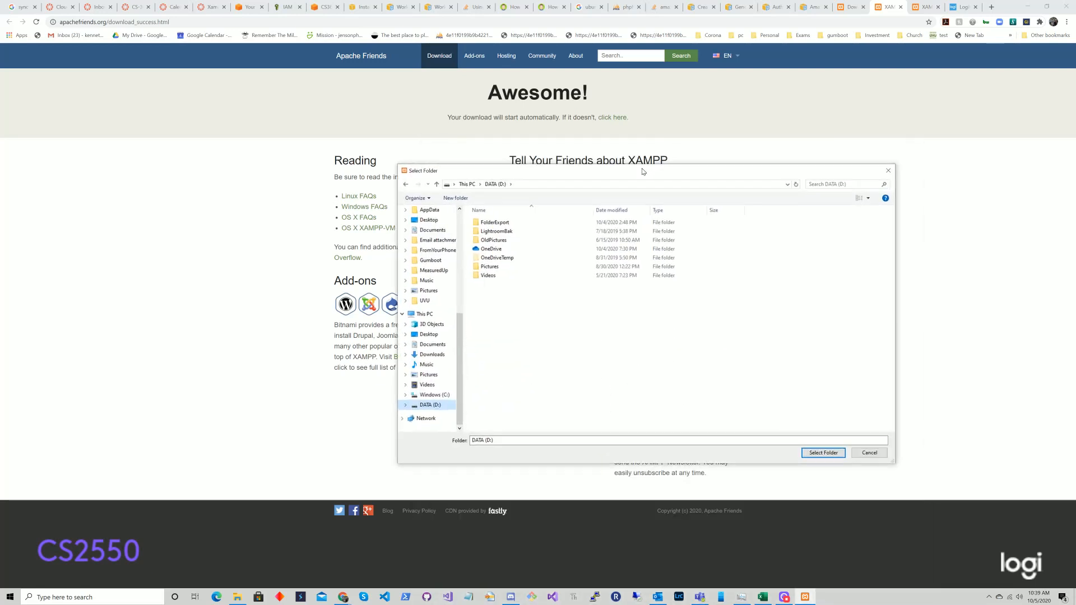
pyautogui.click(868, 453)
pyautogui.click(593, 381)
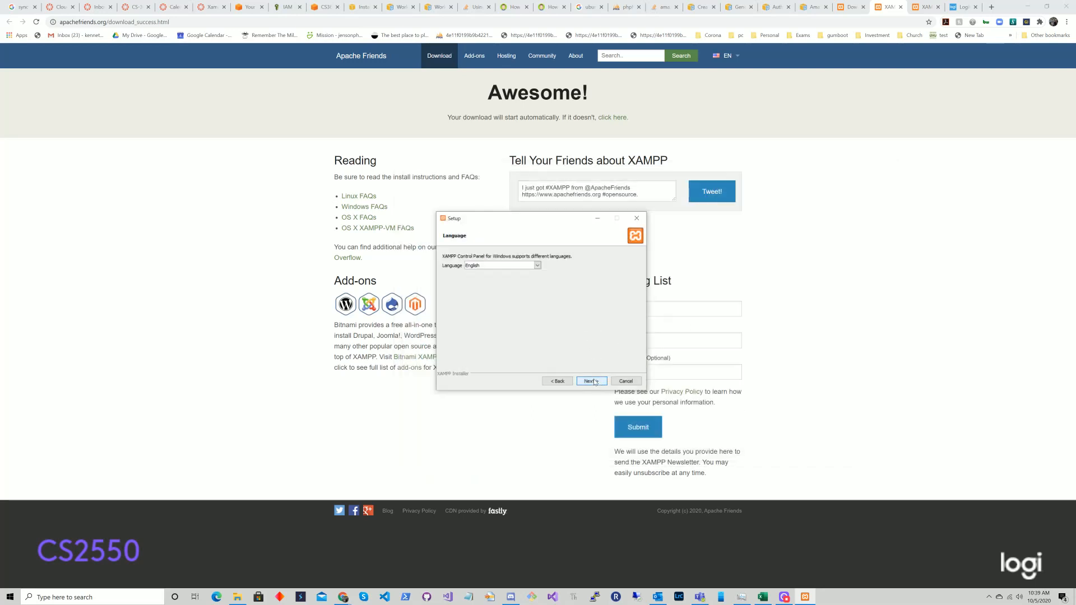
pyautogui.click(557, 381)
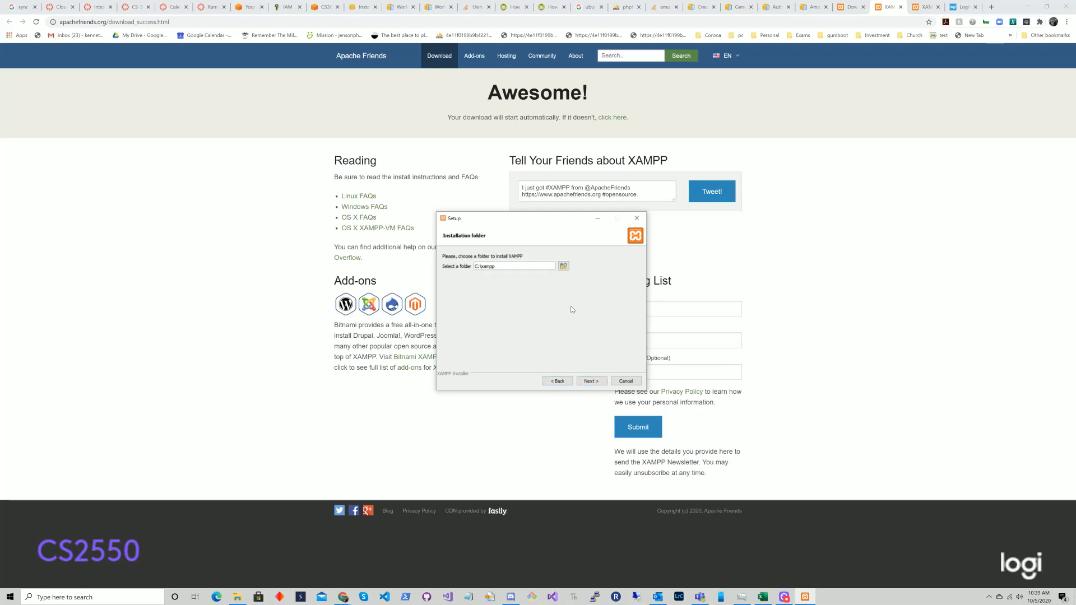
pyautogui.click(563, 266)
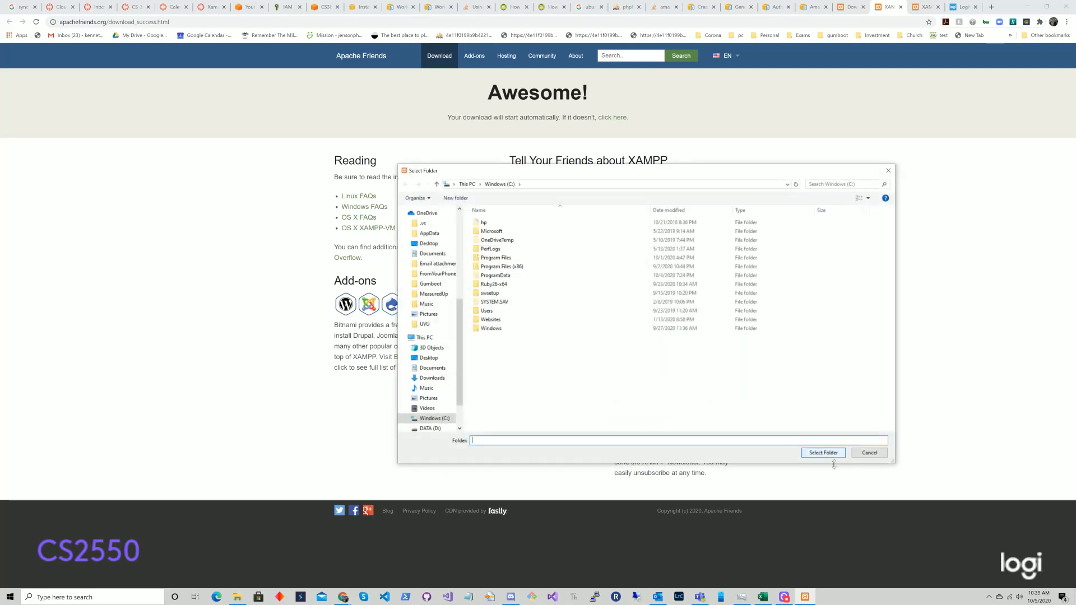
pyautogui.scroll(6, 437, 273)
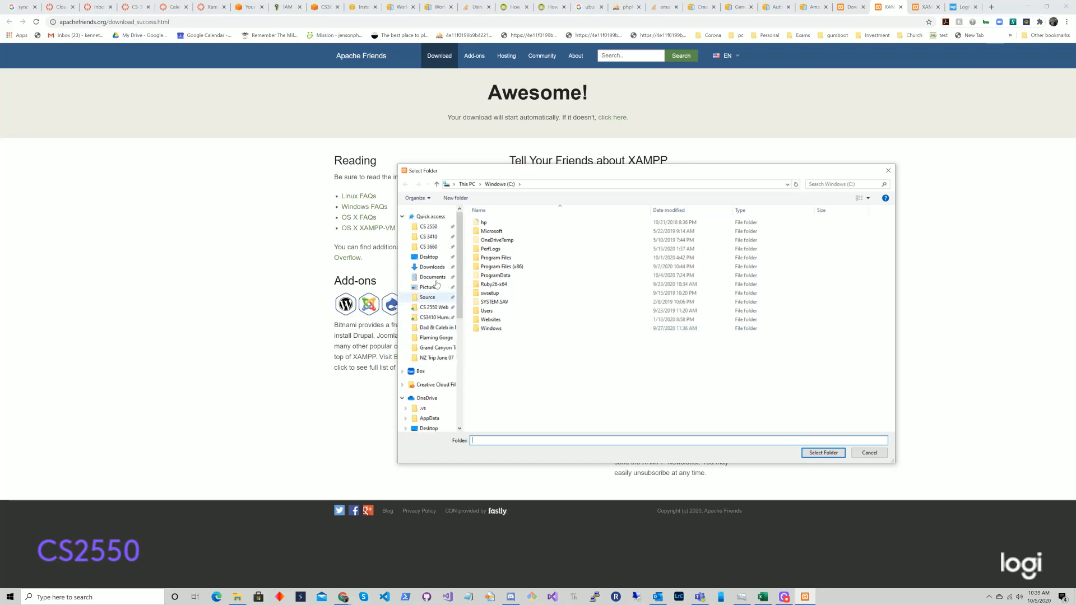
pyautogui.click(435, 249)
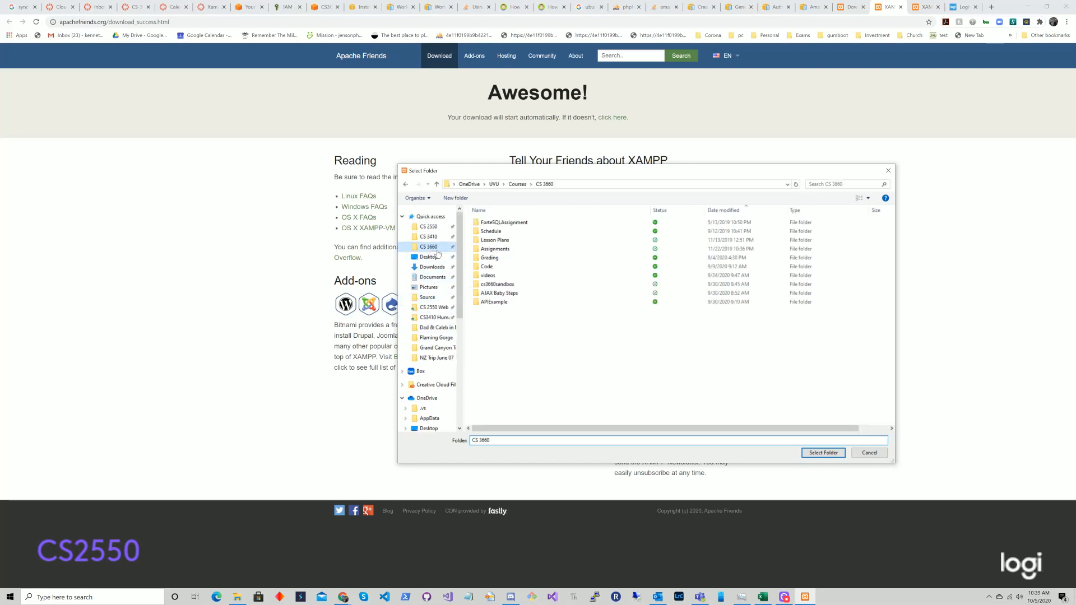
pyautogui.click(517, 185)
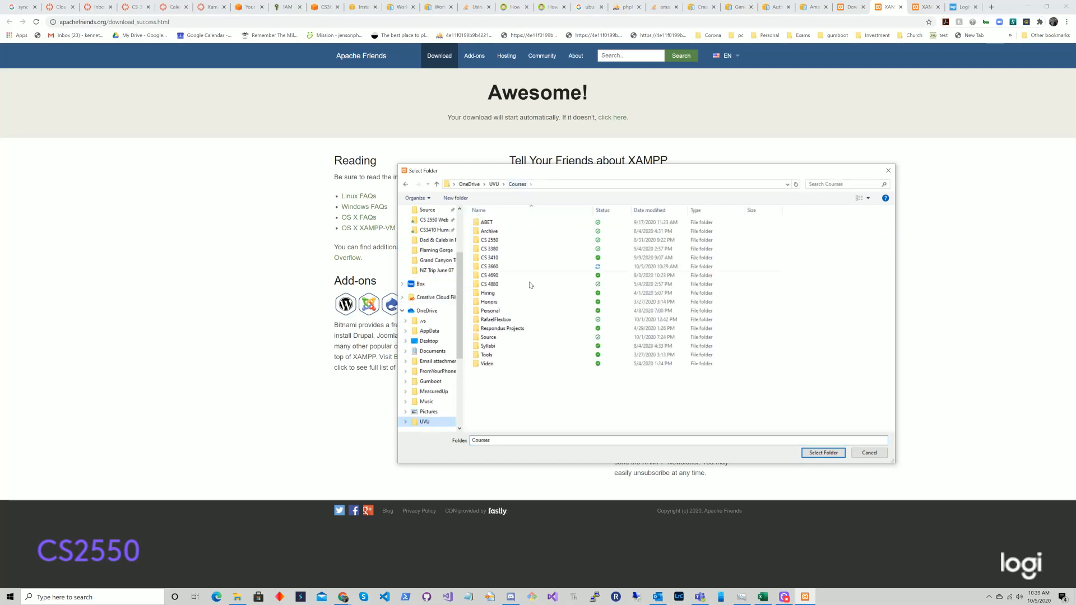
pyautogui.doubleClick(503, 337)
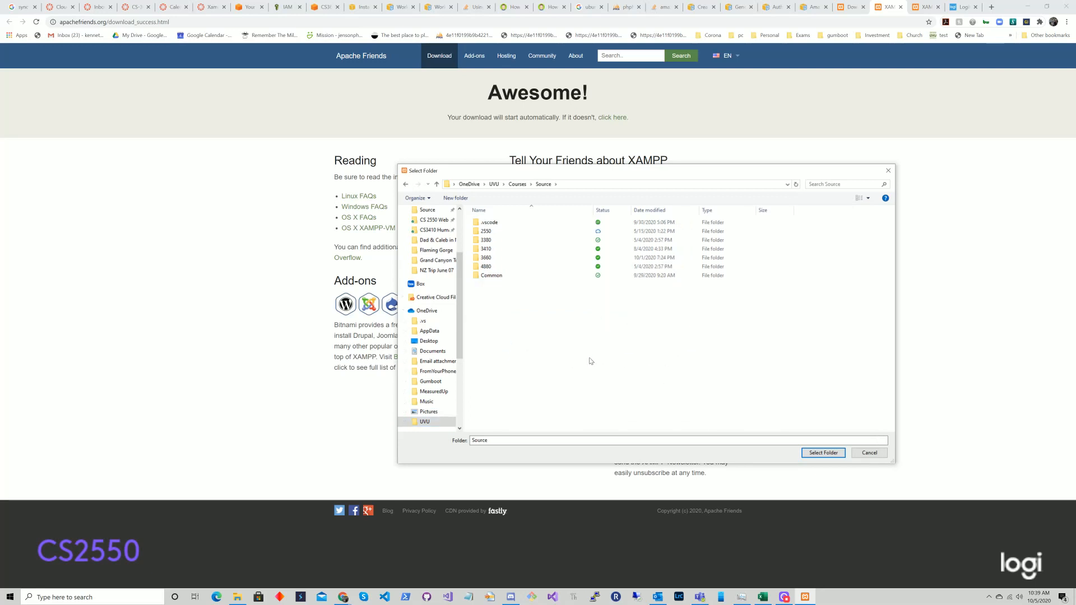
pyautogui.click(820, 454)
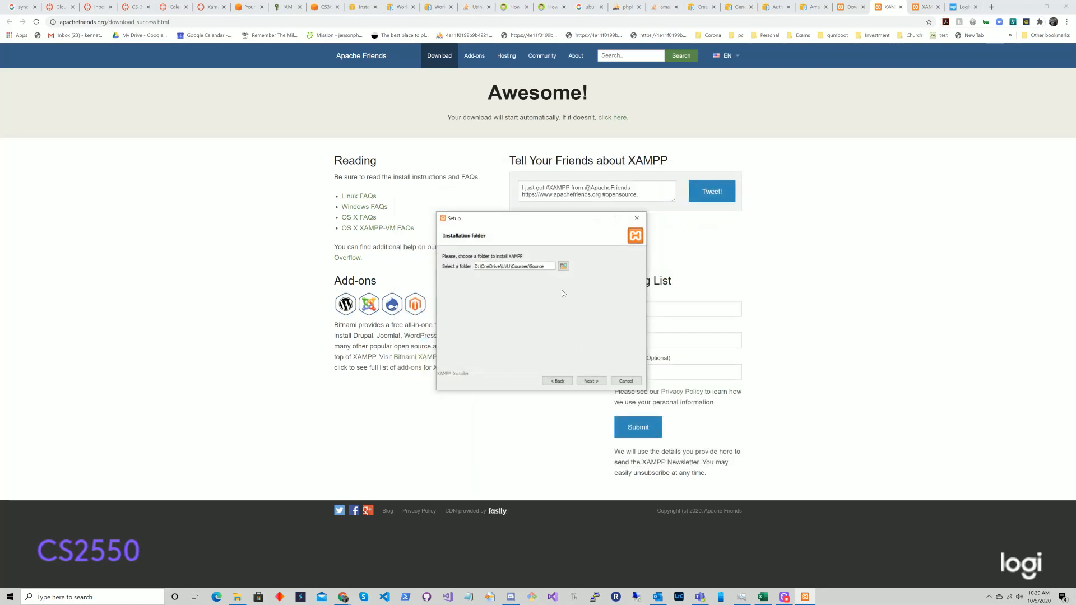
pyautogui.click(590, 381)
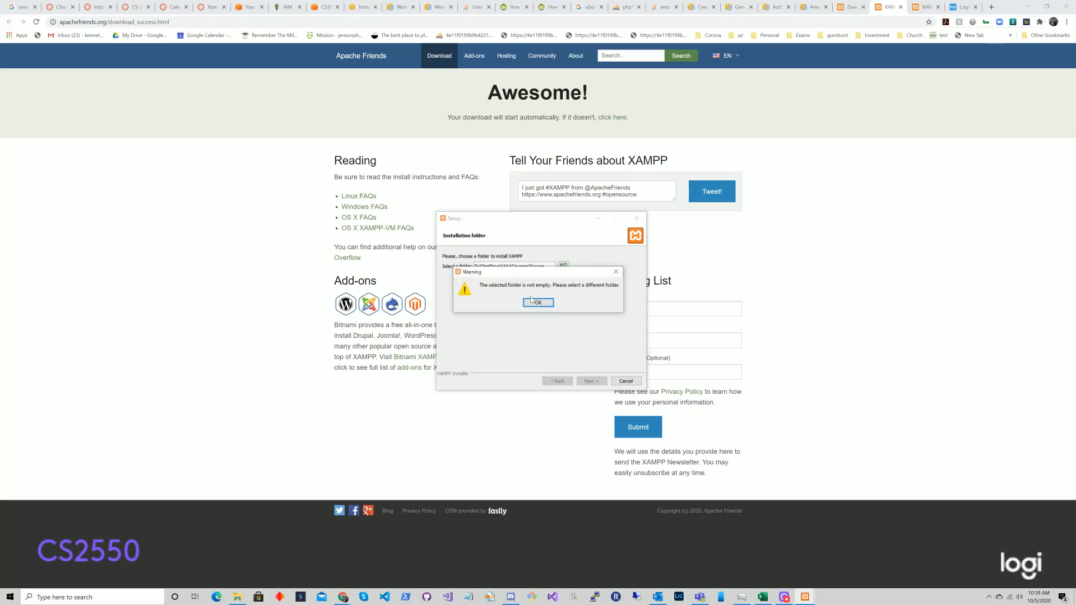
pyautogui.click(542, 307)
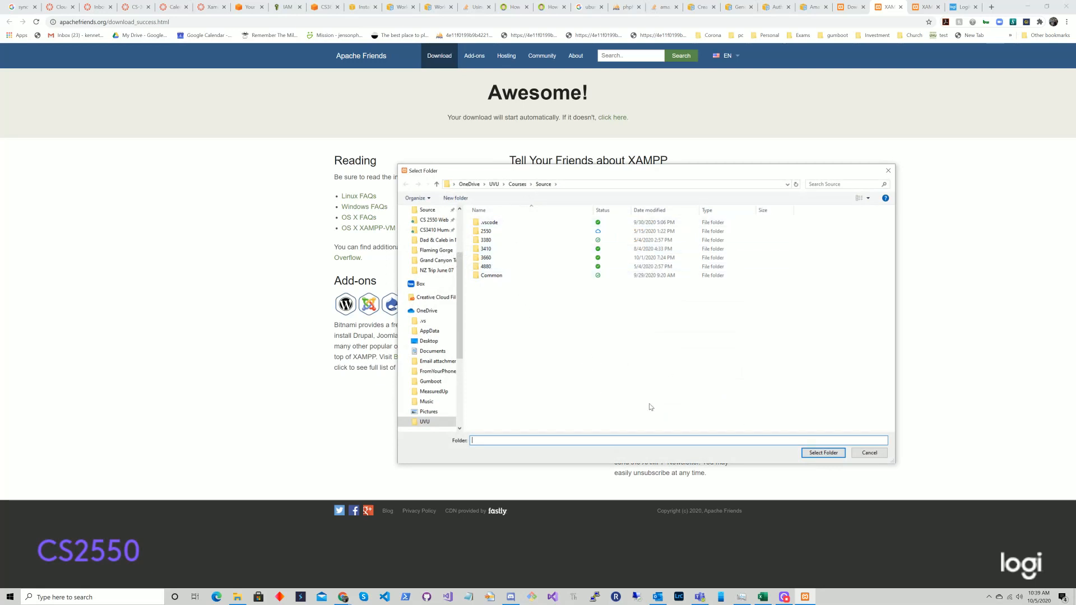
pyautogui.click(880, 453)
pyautogui.doubleClick(509, 266)
pyautogui.write('c:\\xampp')
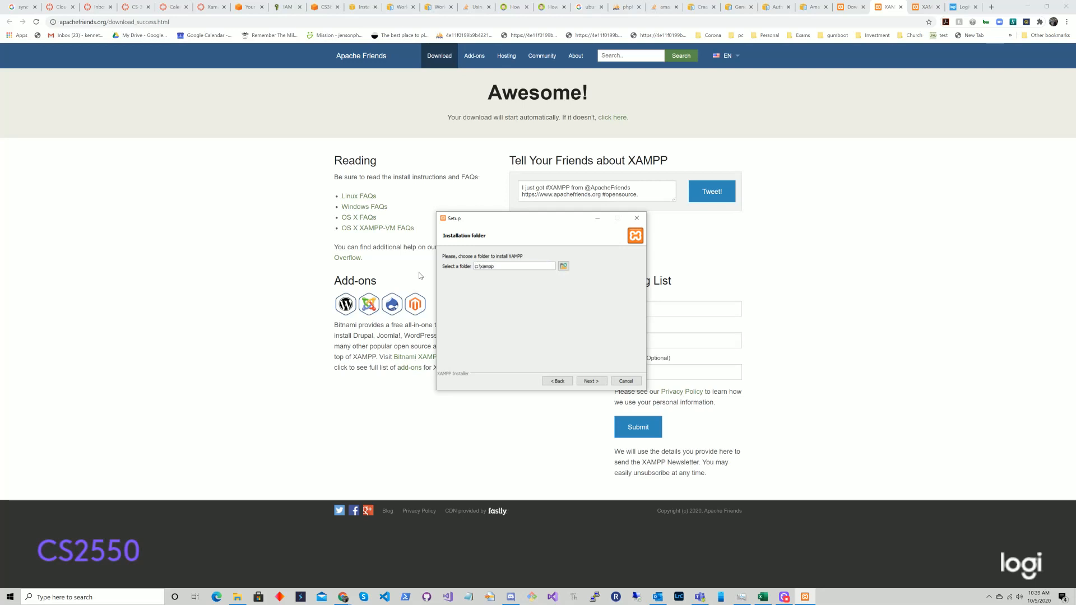
# Step: Accept c:\xampp, English and the Bitnami page, then start installing XAMPP
pyautogui.click(591, 381)
pyautogui.click(591, 381)
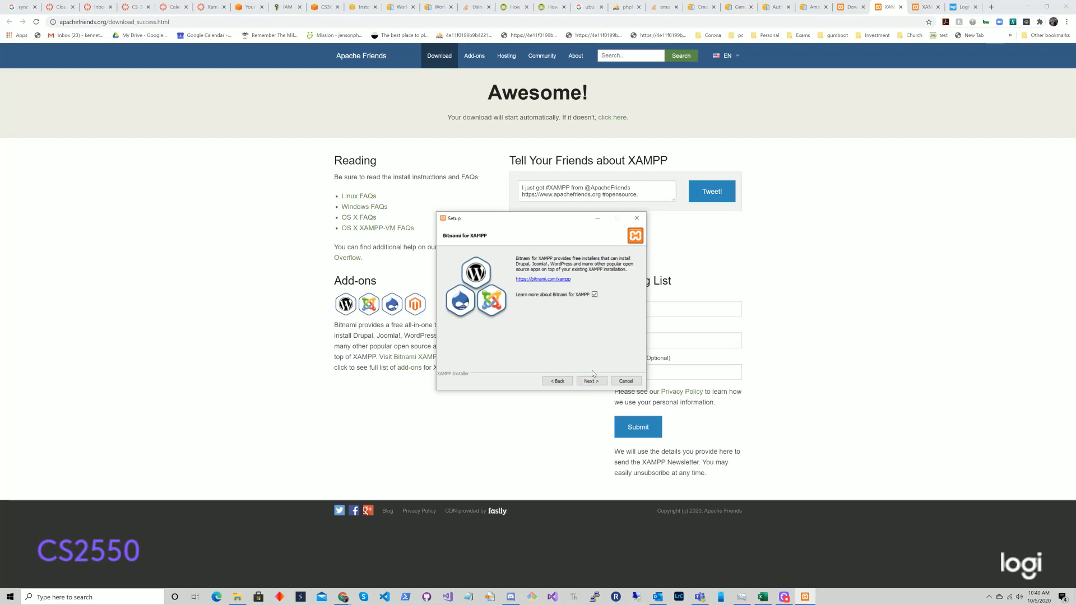
pyautogui.click(593, 382)
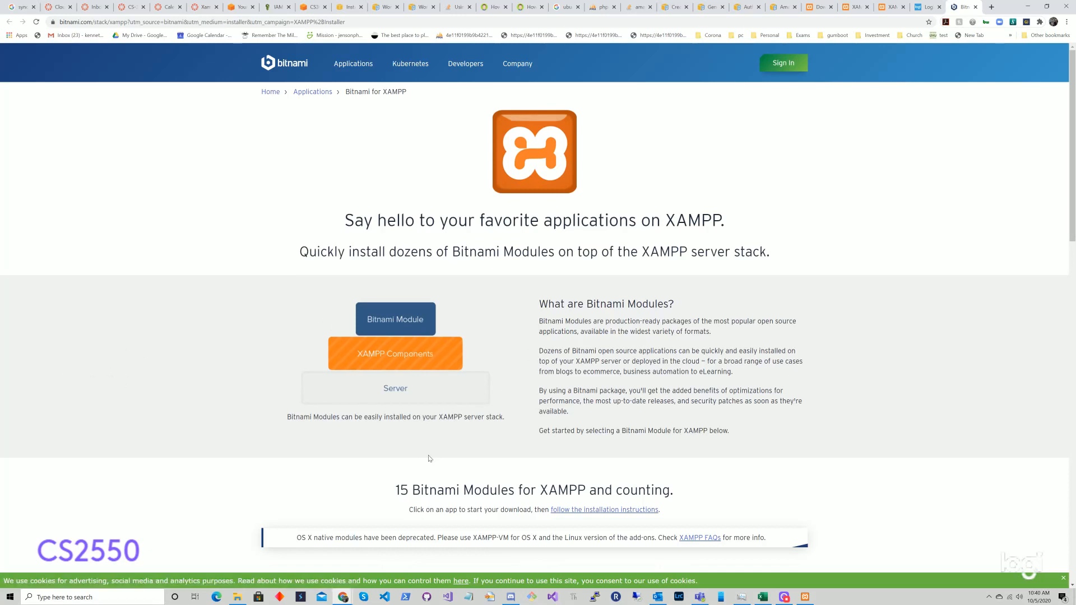
pyautogui.click(805, 597)
pyautogui.click(593, 381)
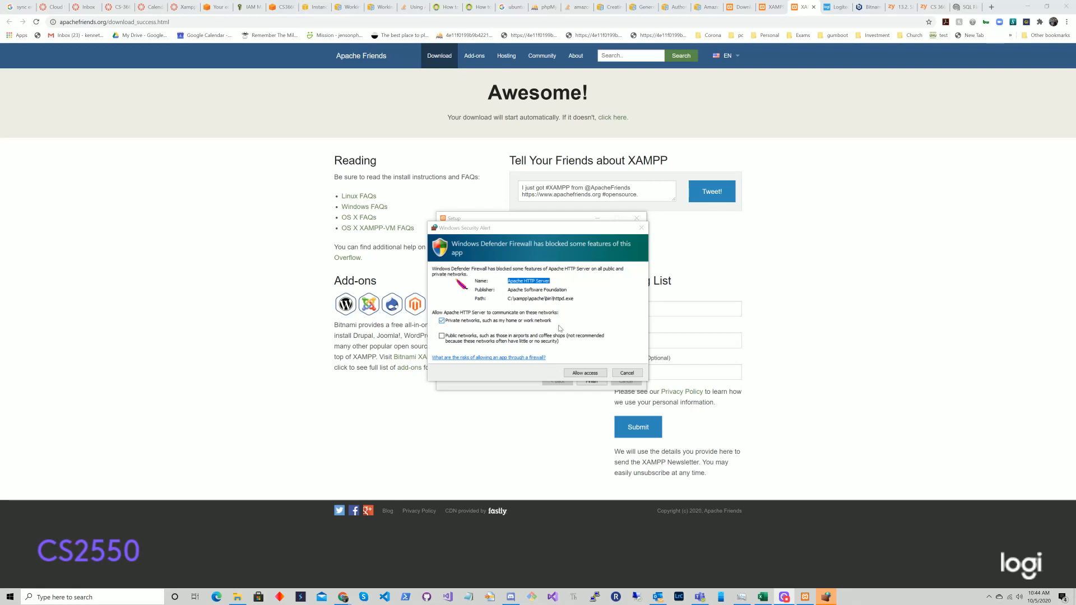
# Step: Allow Apache HTTP Server through the firewall and finish setup to open the Control Panel
pyautogui.click(594, 373)
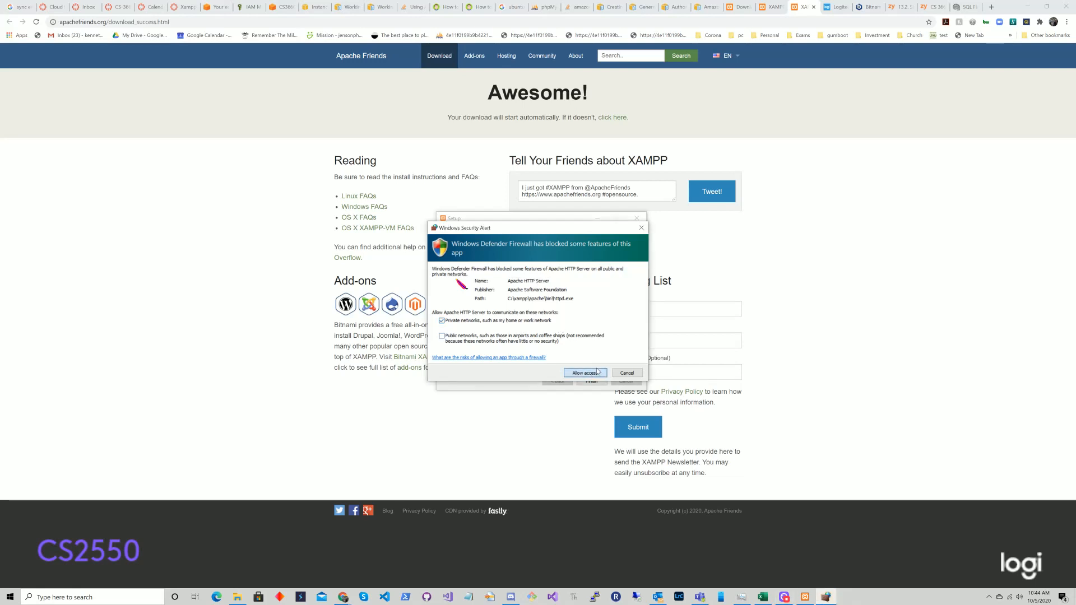
pyautogui.click(598, 372)
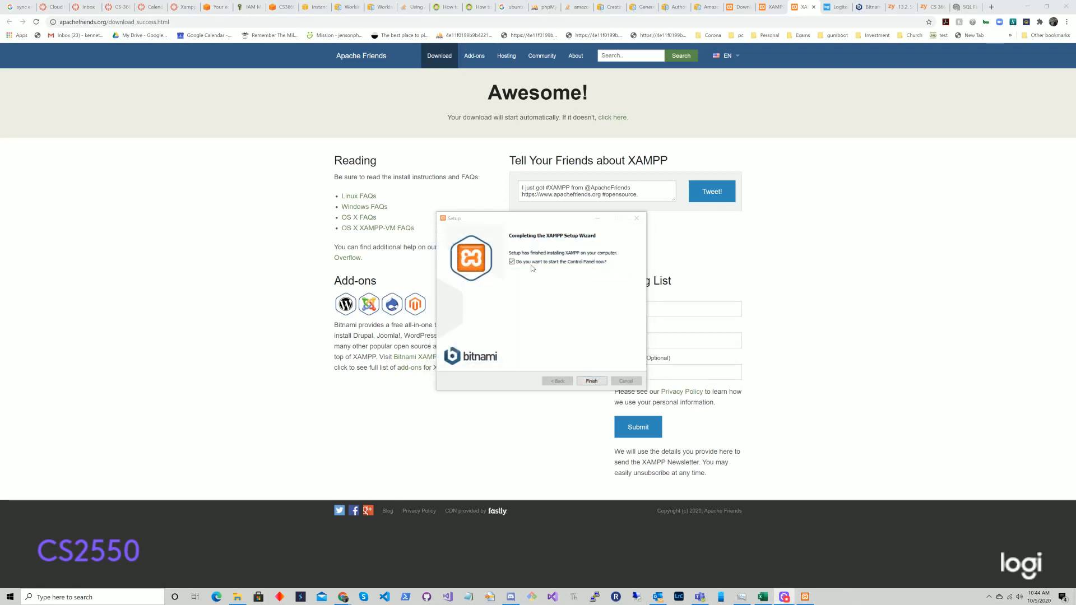
pyautogui.click(590, 381)
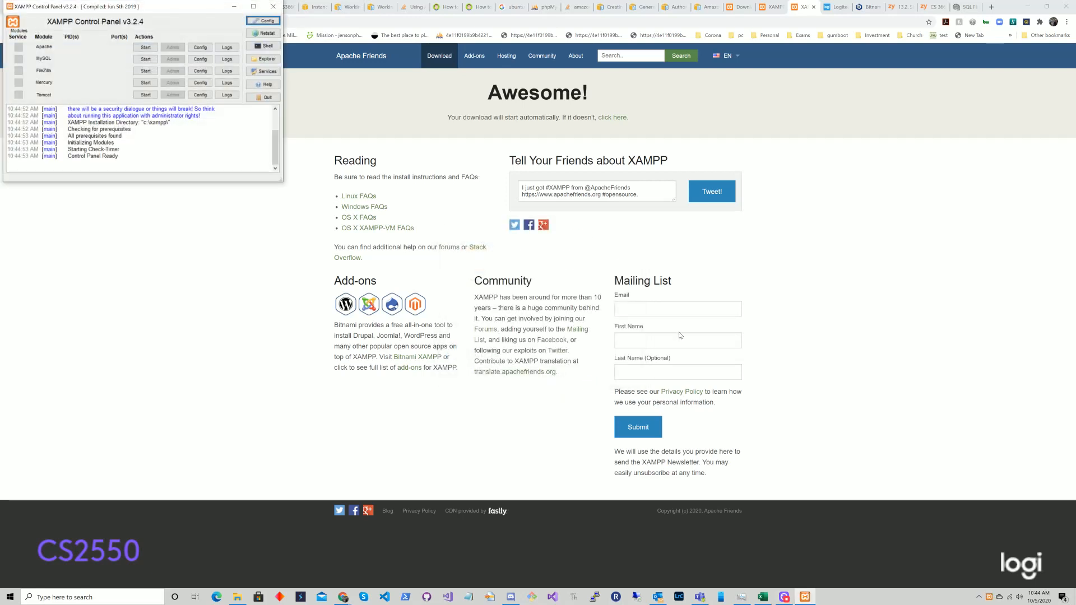
# Step: Start Apache and MySQL, allowing MySQL through the firewall
pyautogui.moveTo(166, 12); pyautogui.dragTo(648, 206)
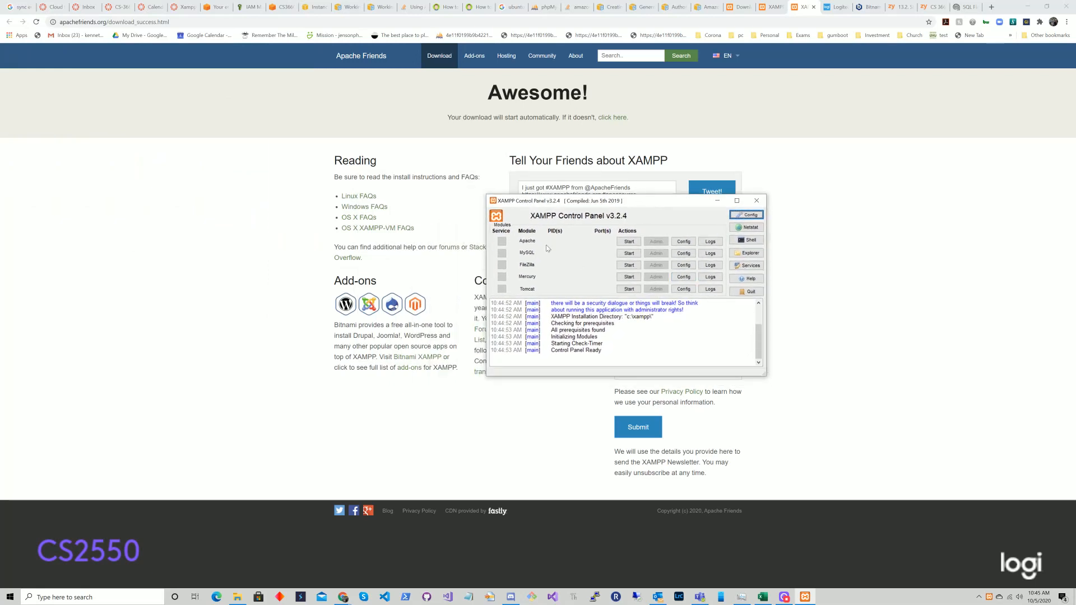
pyautogui.click(629, 242)
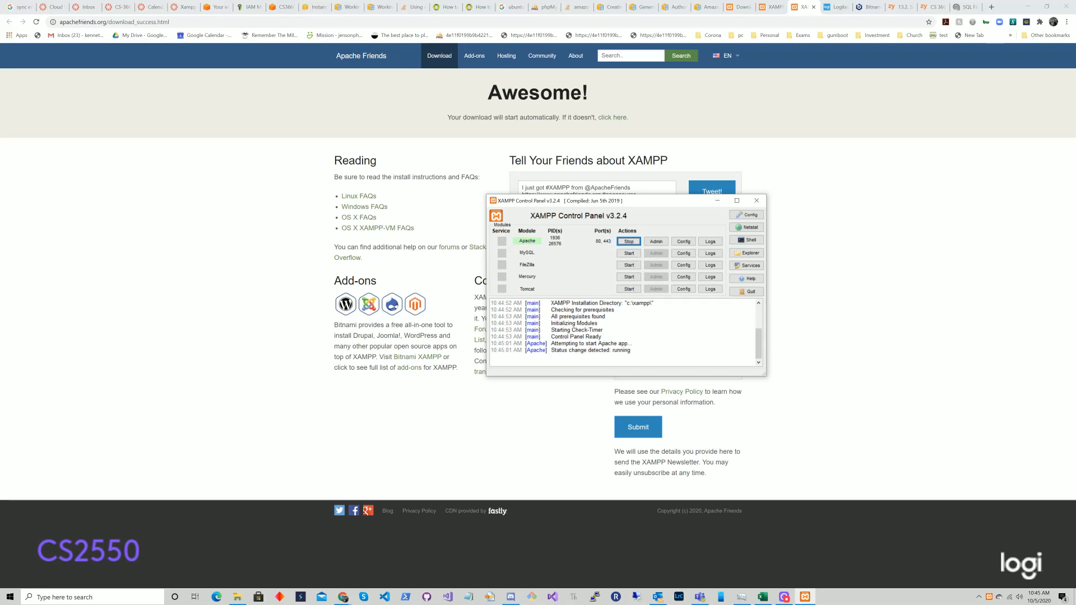
pyautogui.click(629, 254)
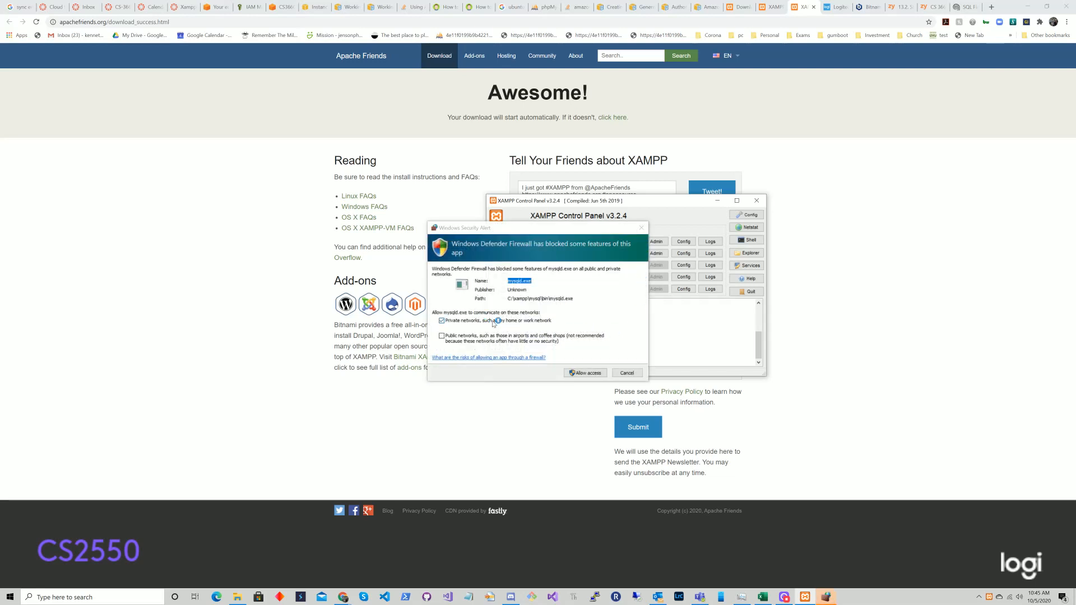
pyautogui.click(583, 374)
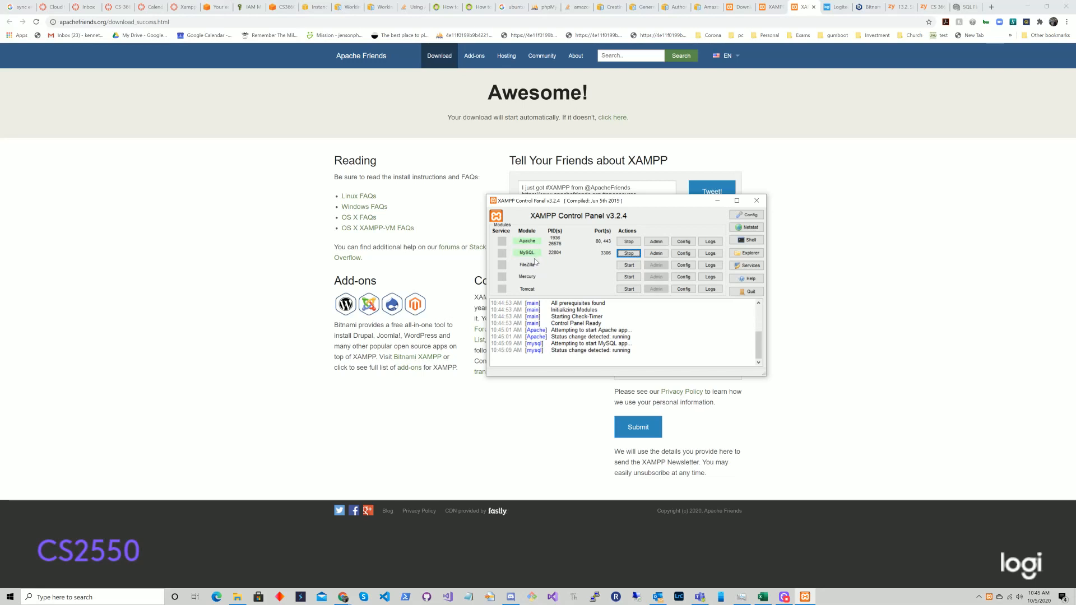
# Step: Open phpMyAdmin via MySQL's Admin button, expand the test database, and view User accounts
pyautogui.click(658, 255)
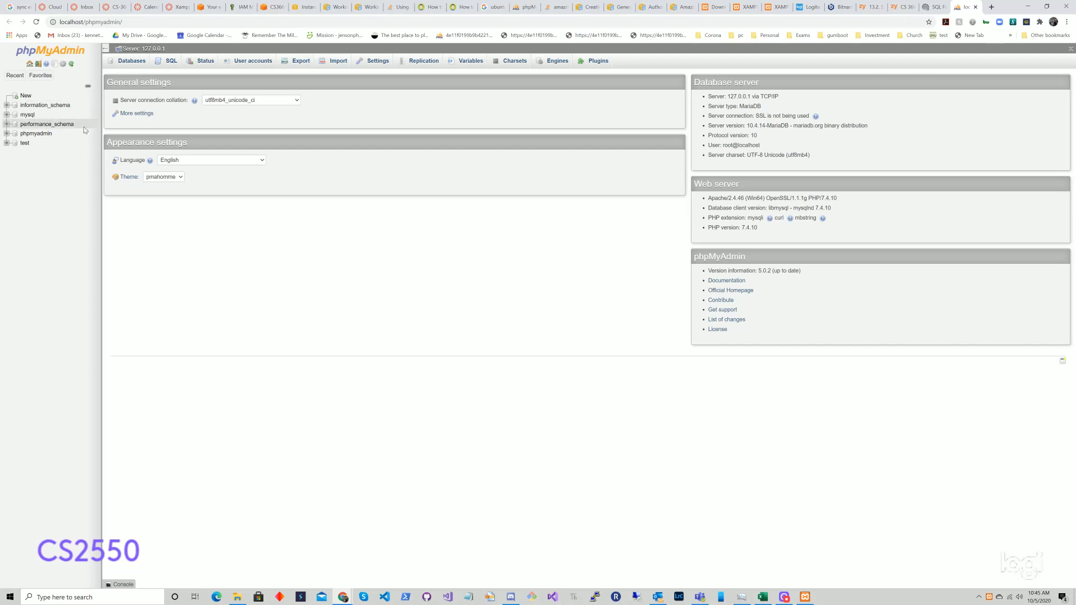
pyautogui.click(7, 142)
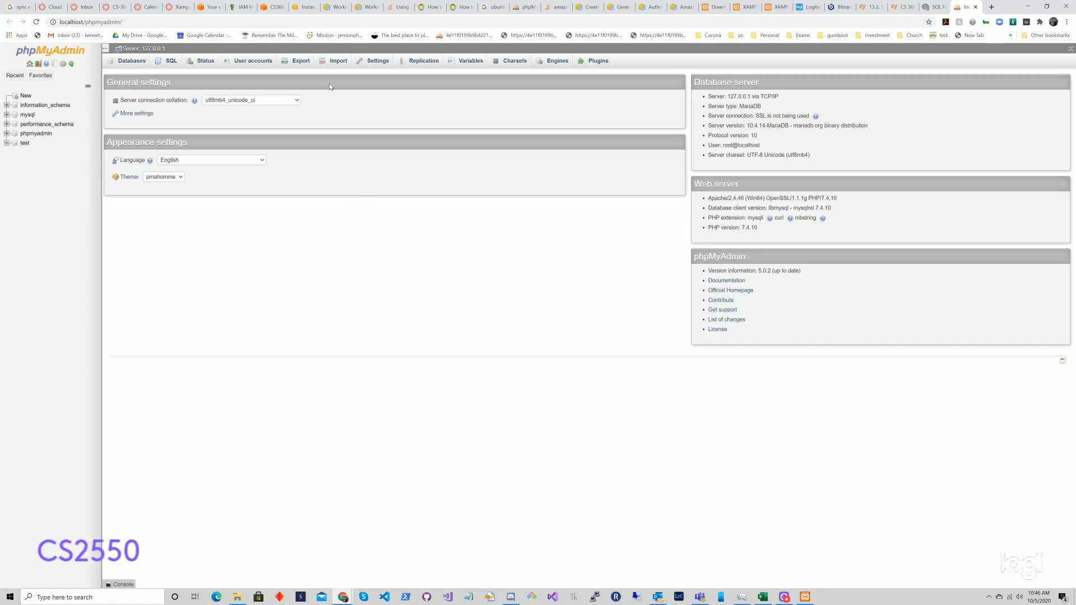
pyautogui.click(258, 61)
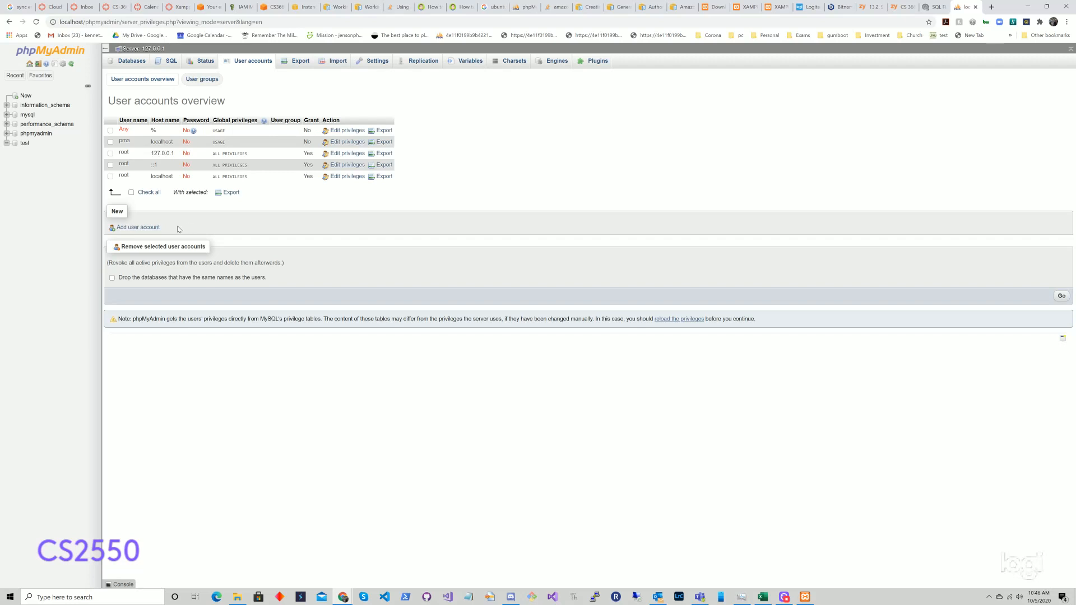
# Step: Fill in a new user account with a user name, host %, confirmed password, and all global privileges
pyautogui.click(135, 227)
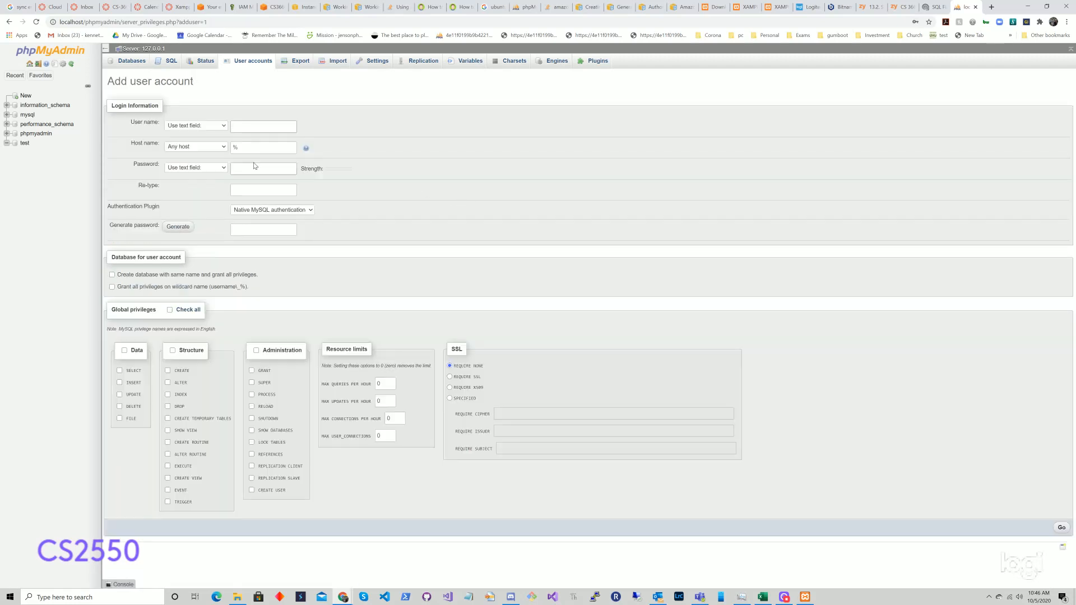
pyautogui.write('kennyjay')
pyautogui.click(290, 147)
pyautogui.click(267, 168)
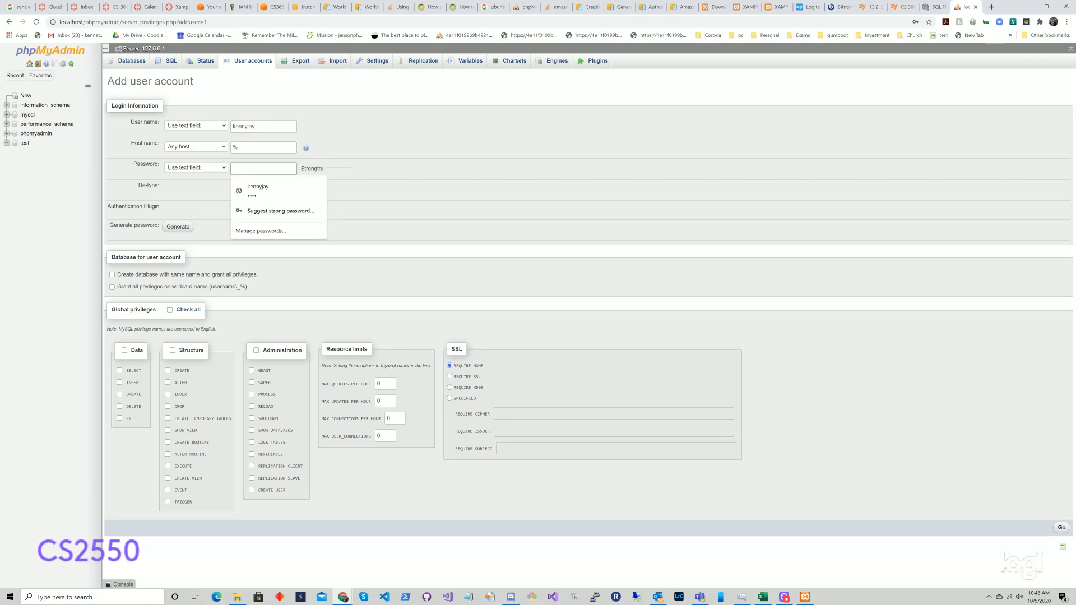
pyautogui.write('••••••••')
pyautogui.click(206, 187)
pyautogui.click(248, 193)
pyautogui.write('•')
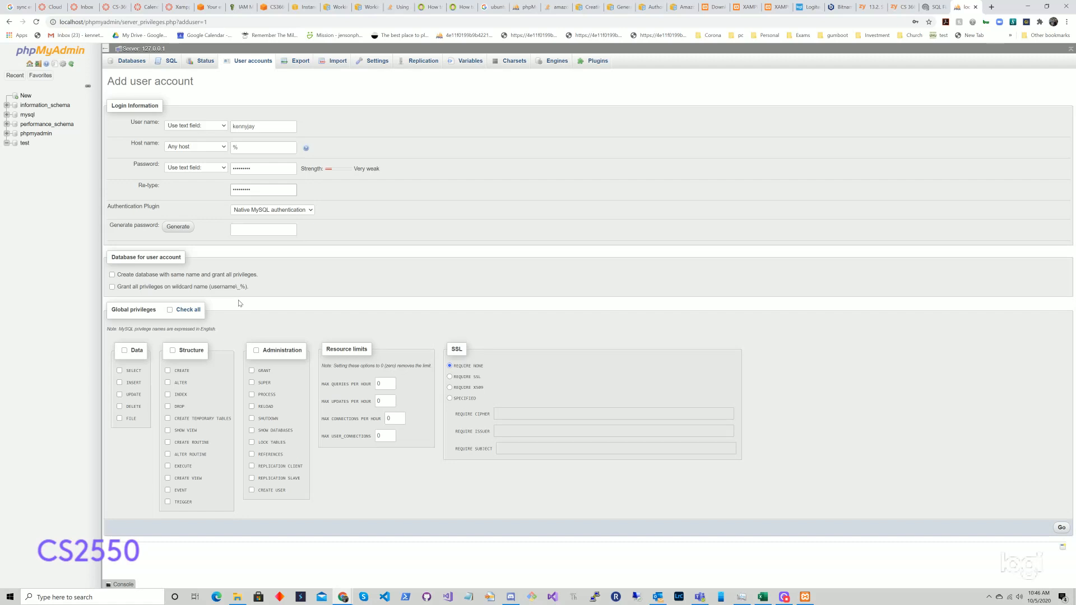
pyautogui.click(170, 310)
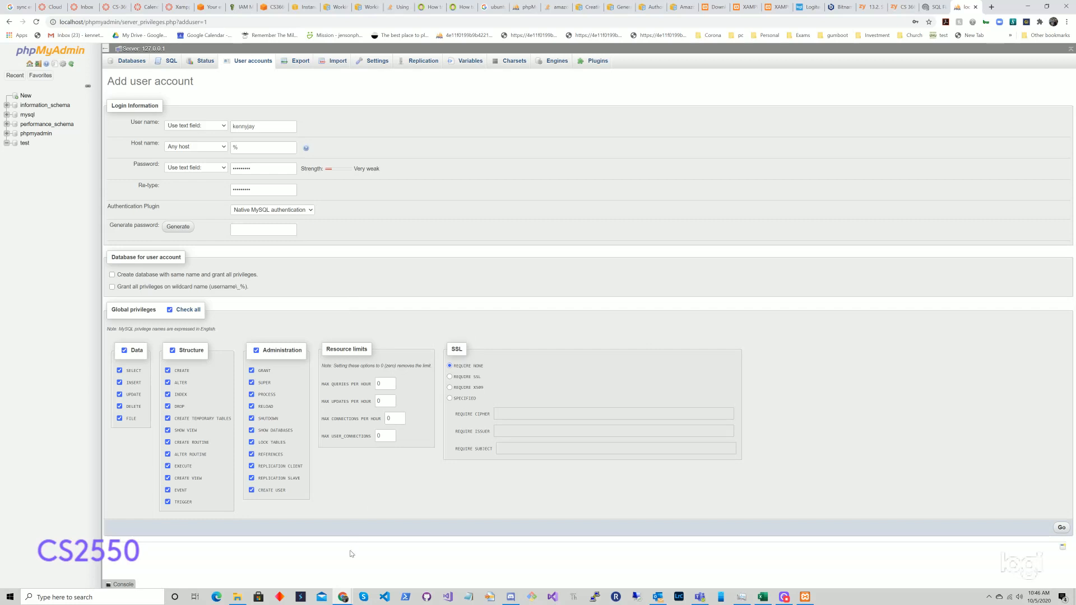
# Step: Create the new user account, dismiss the save-password prompt, and return to XAMPP Control Panel
pyautogui.click(1061, 528)
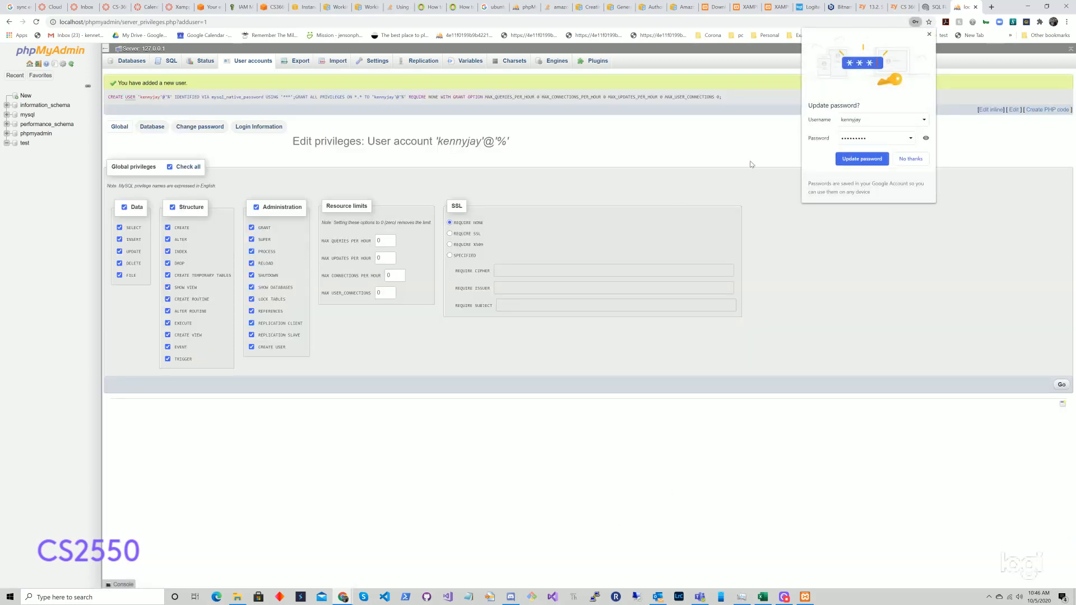
pyautogui.click(863, 160)
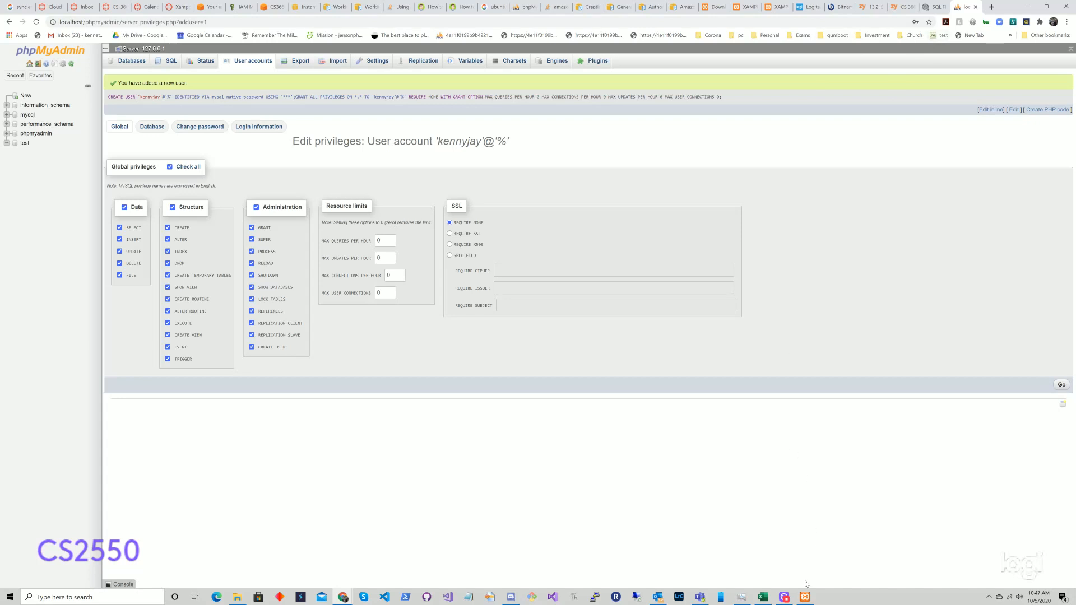
pyautogui.click(805, 598)
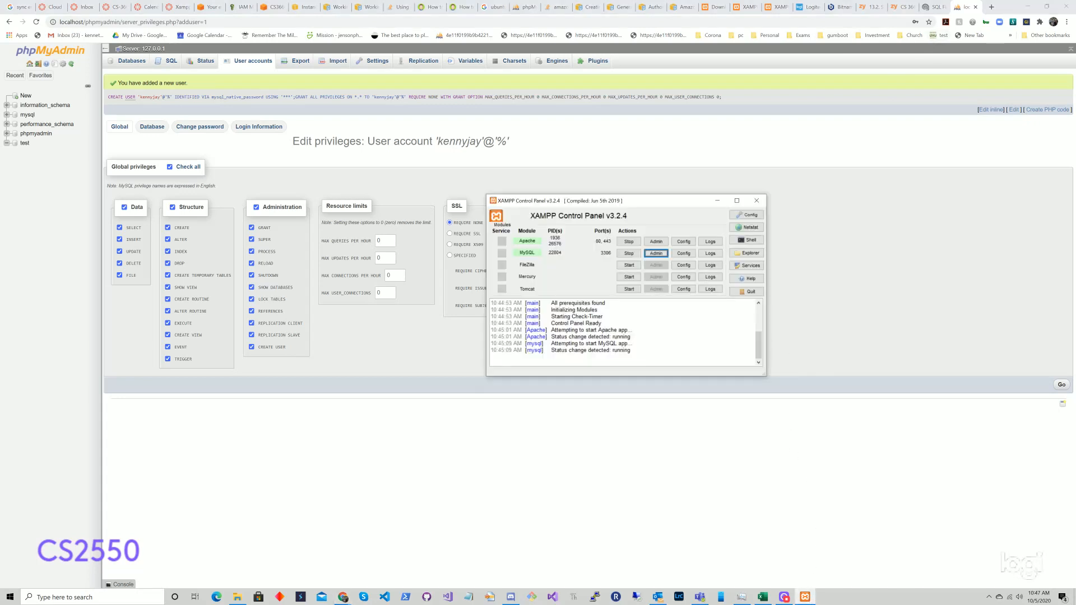
pyautogui.moveTo(646, 201); pyautogui.dragTo(626, 188)
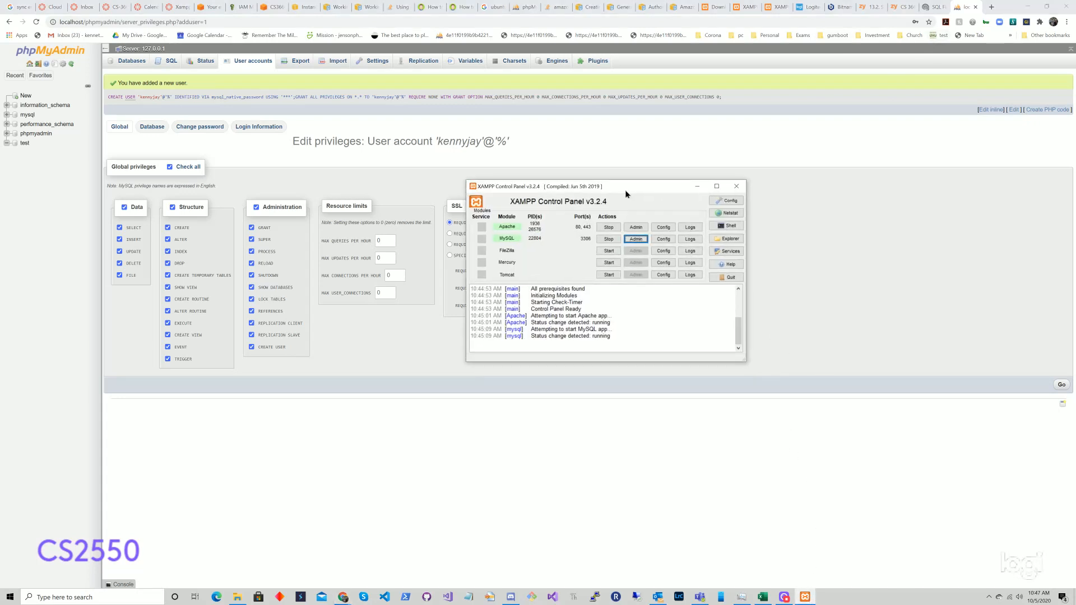
pyautogui.click(664, 241)
pyautogui.click(681, 248)
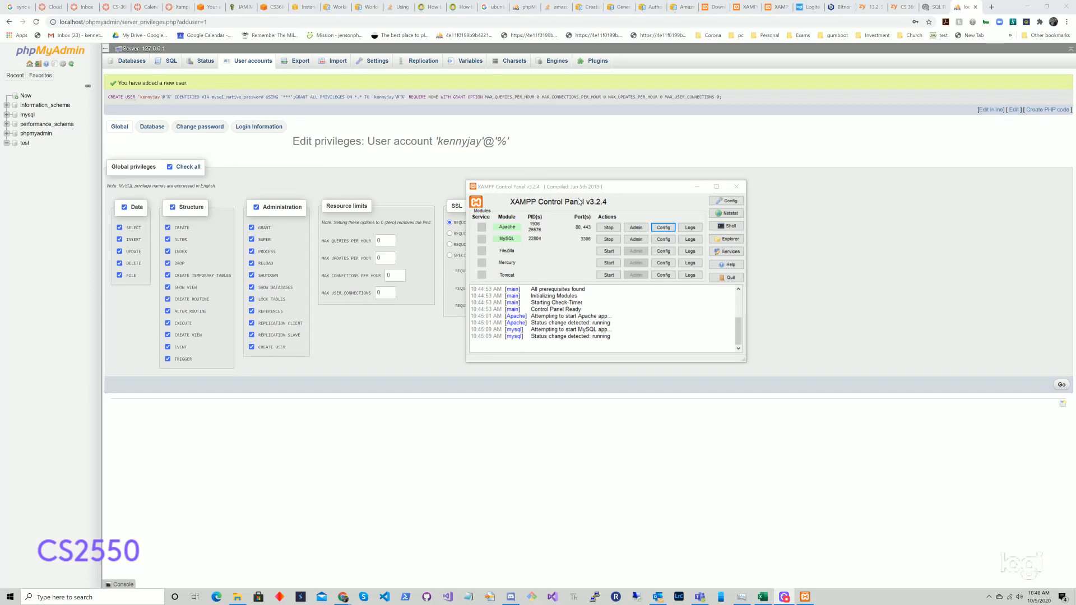
# Step: Edit phpMyAdmin's config.inc.php to use the new user name and password instead of root, then save and close
pyautogui.click(659, 230)
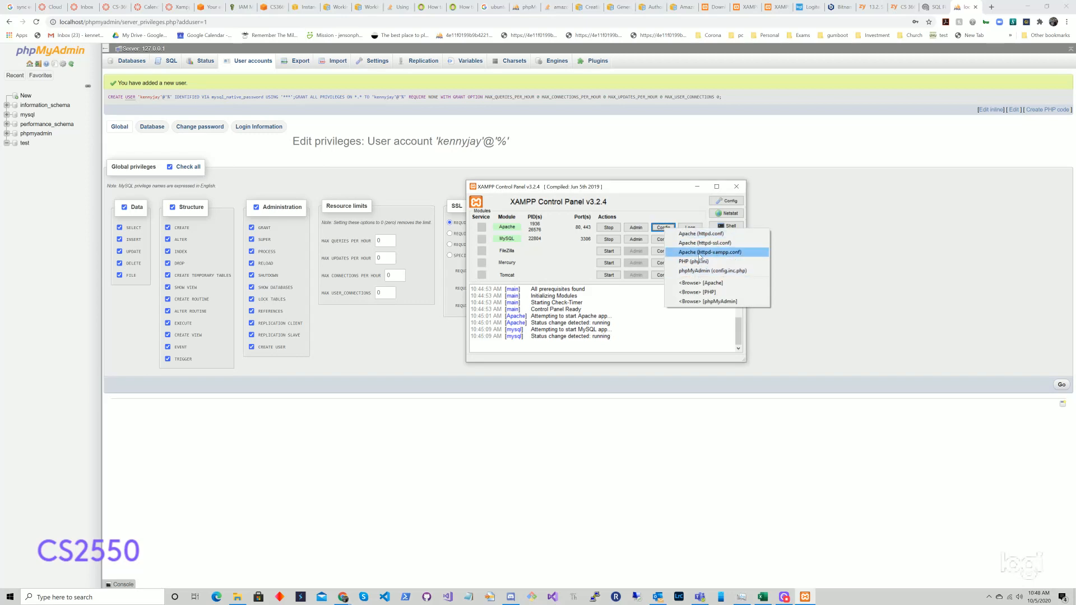
pyautogui.click(710, 273)
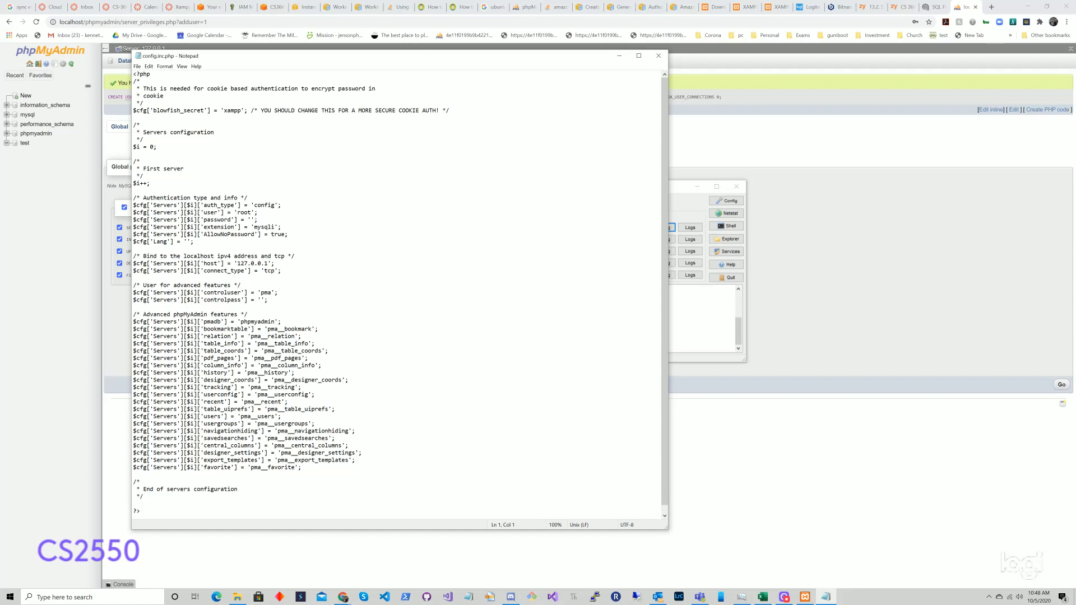
pyautogui.moveTo(237, 213); pyautogui.dragTo(252, 212)
pyautogui.scroll(-1, 397, 292)
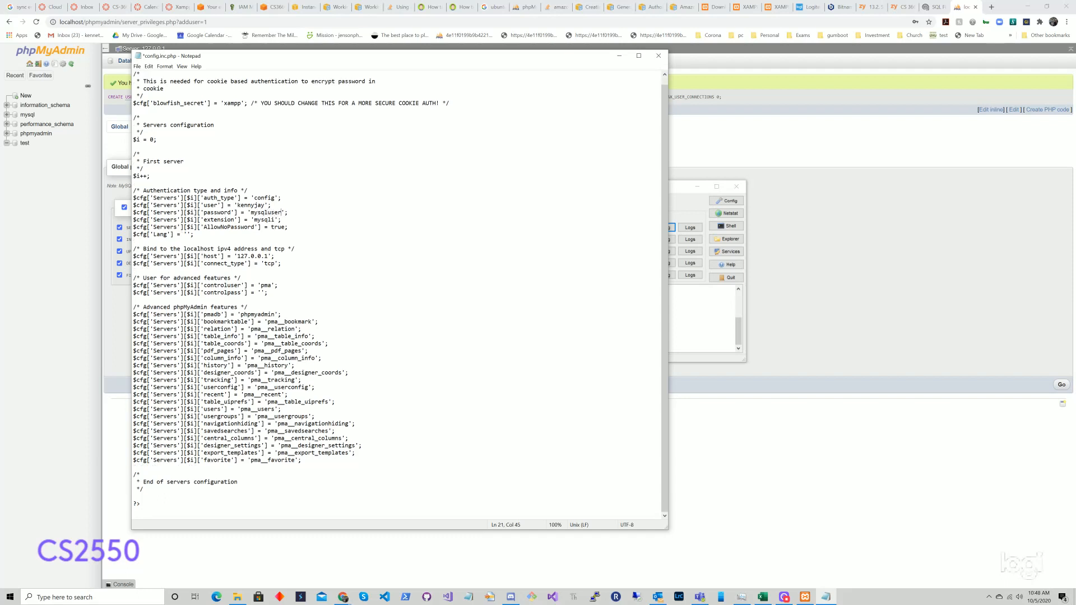
pyautogui.hotkey('ctrl', 's')
pyautogui.click(658, 55)
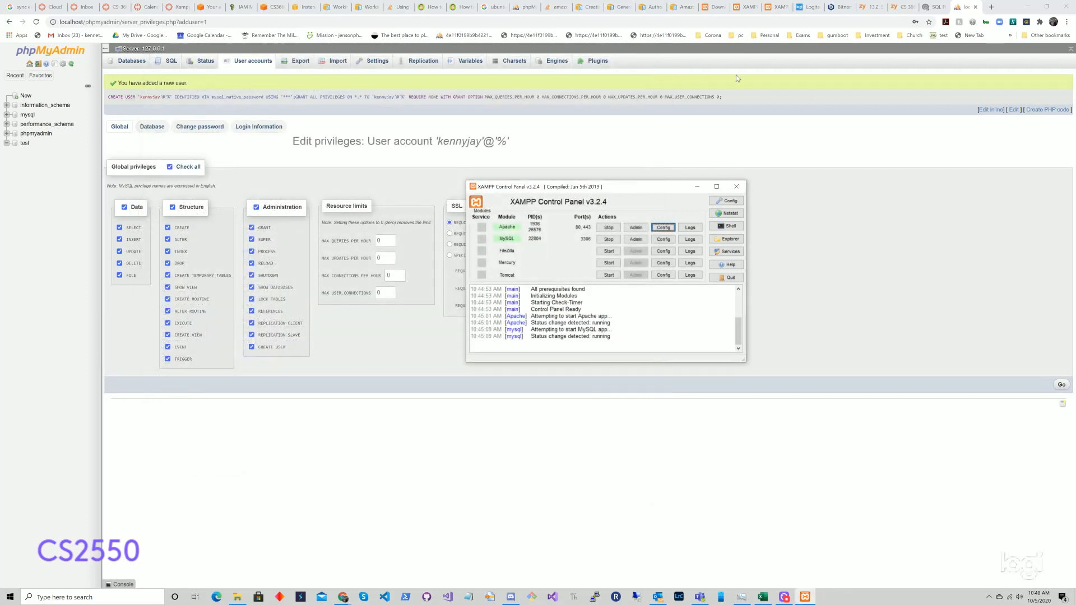
# Step: Reopen phpMyAdmin from XAMPP and confirm the server user is now the new account
pyautogui.click(978, 9)
pyautogui.click(978, 10)
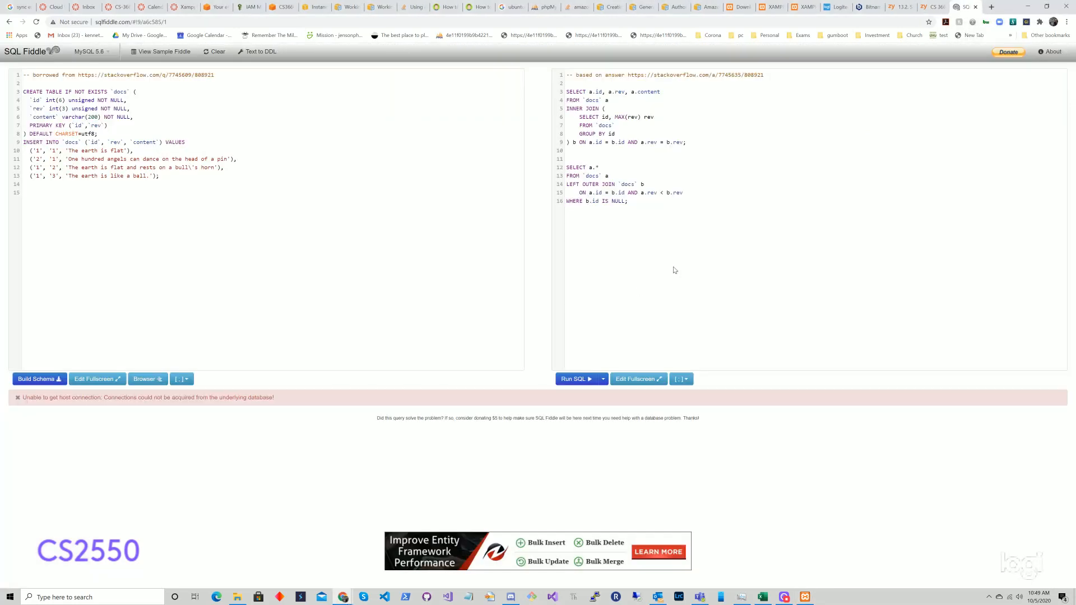
pyautogui.click(805, 598)
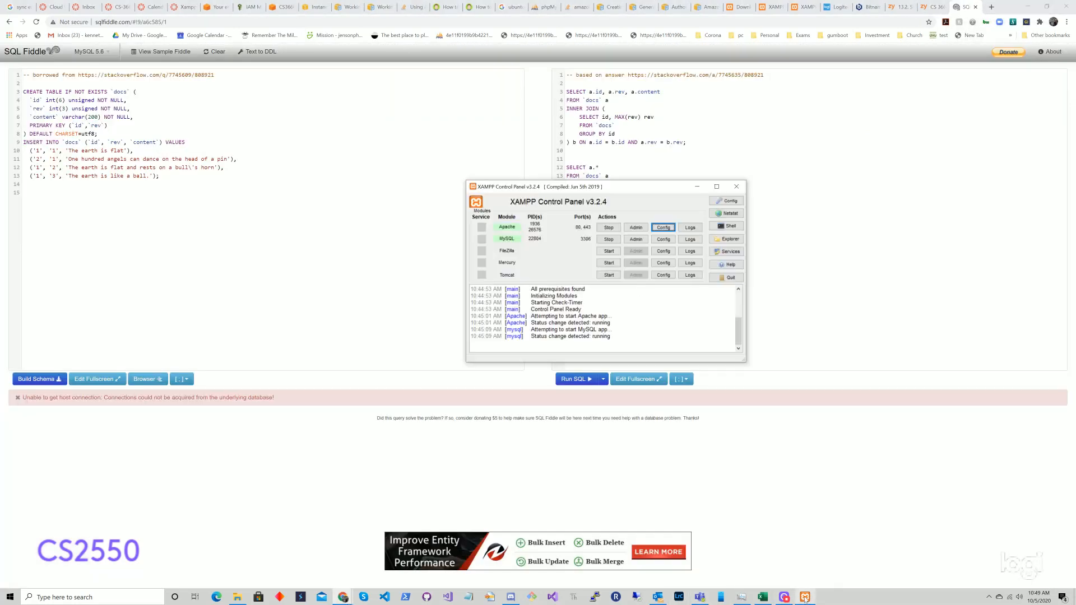
pyautogui.click(639, 240)
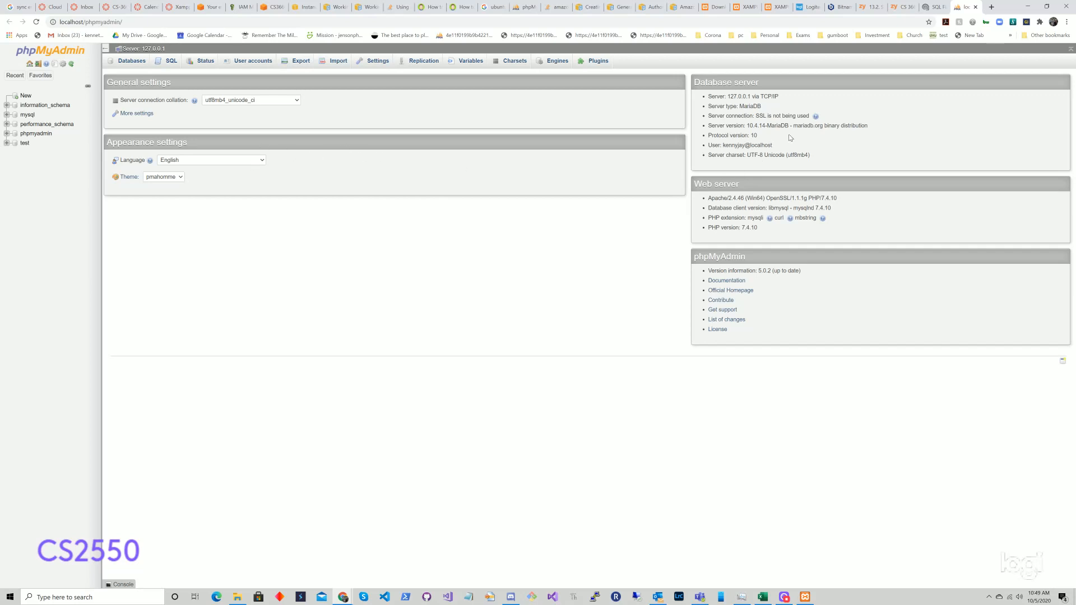
pyautogui.moveTo(723, 145); pyautogui.dragTo(781, 147)
# Step: Open Apache's configuration file list in XAMPP and close it without choosing a file
pyautogui.click(806, 598)
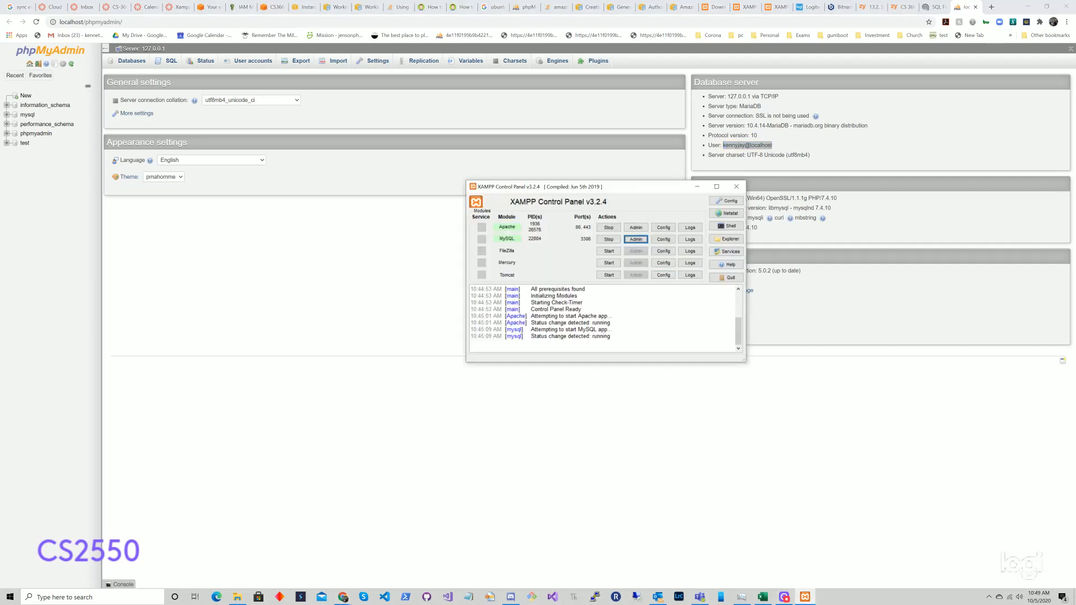
pyautogui.click(664, 229)
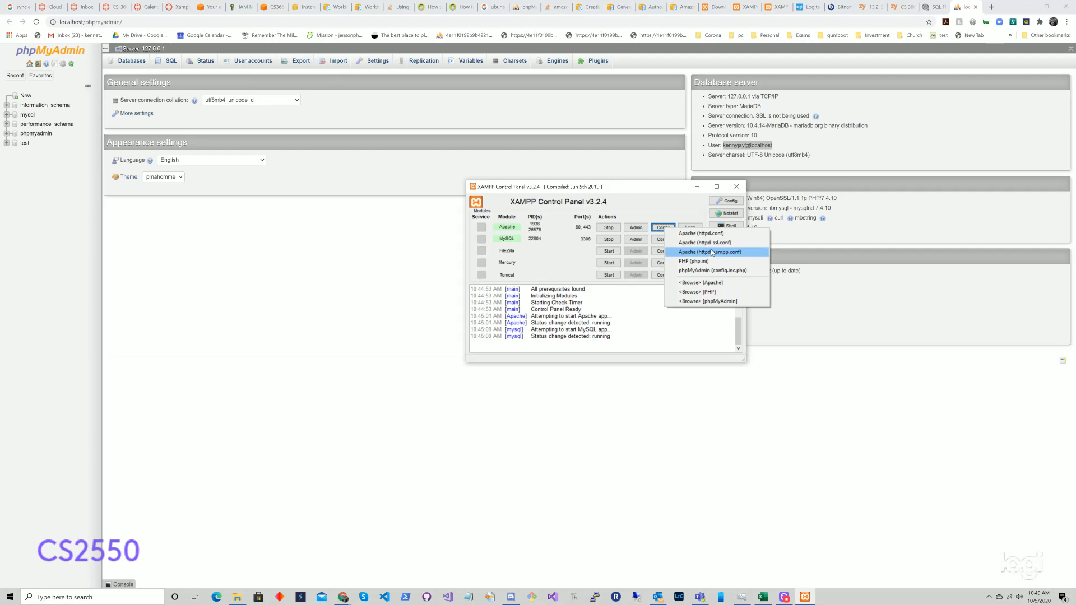
pyautogui.click(670, 200)
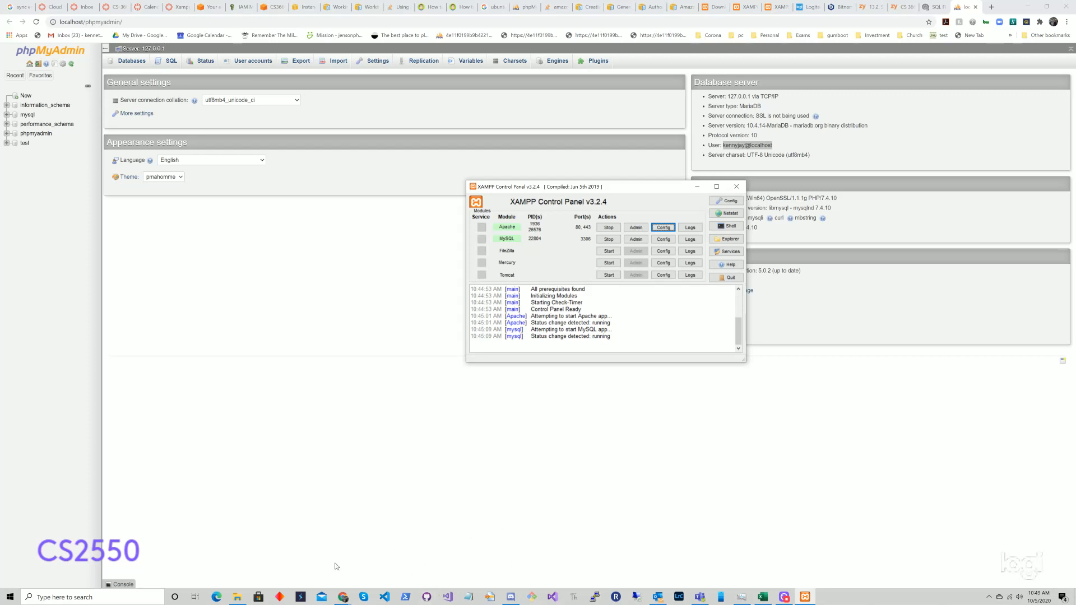
pyautogui.moveTo(238, 599)
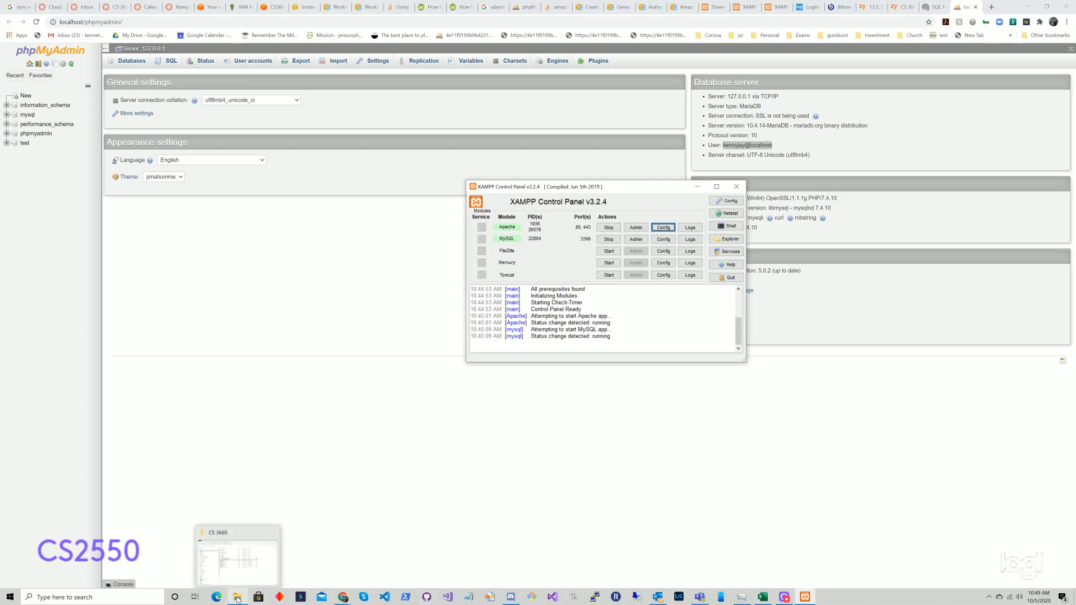
# Step: Browse File Explorer to the C:\xampp\htdocs folder
pyautogui.click(238, 599)
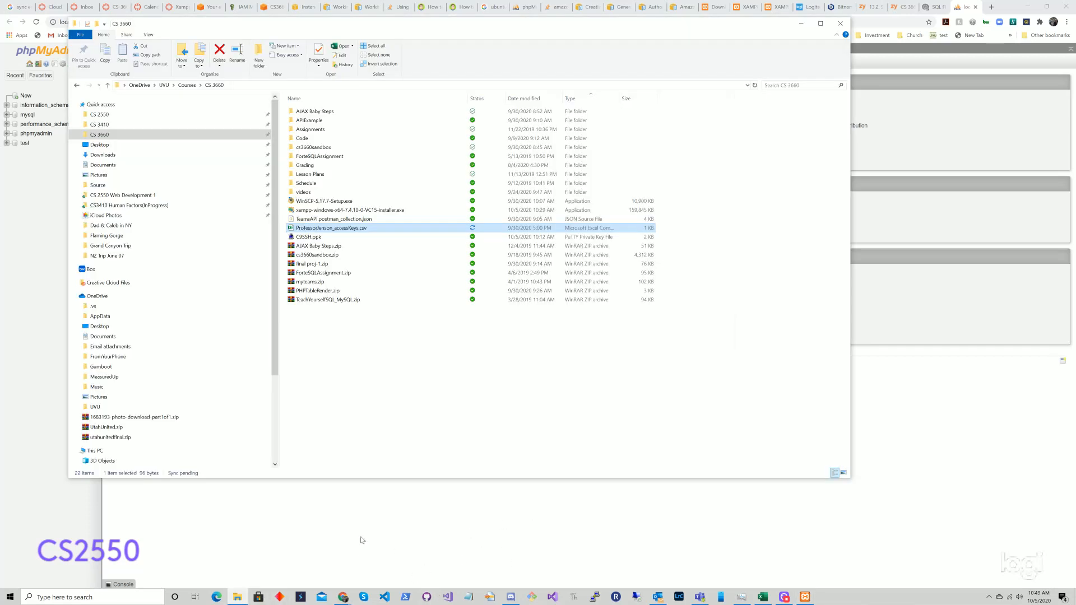
pyautogui.scroll(-2, 190, 362)
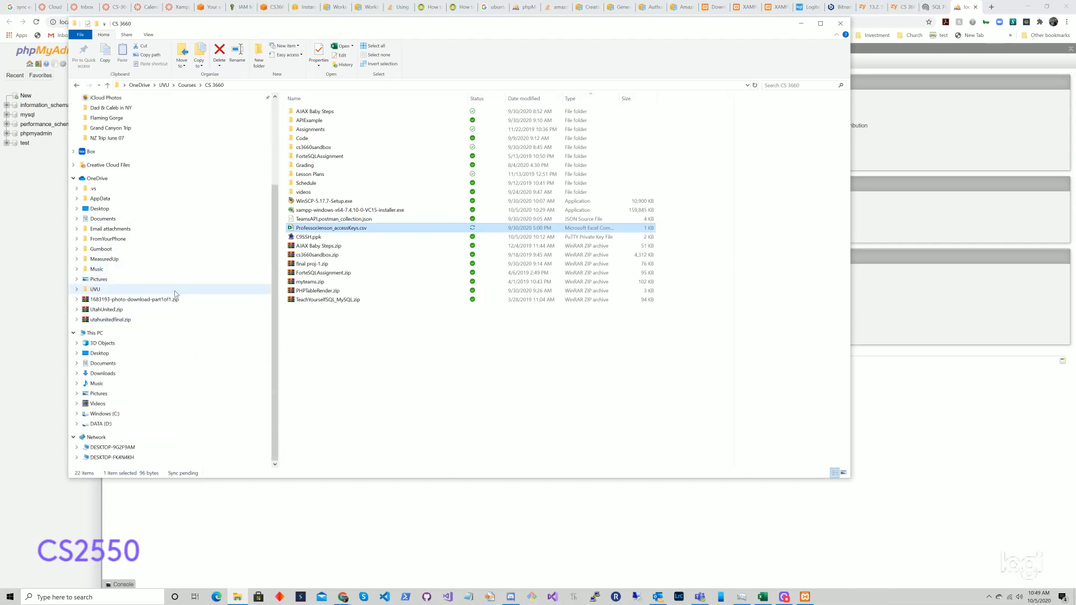
pyautogui.click(155, 413)
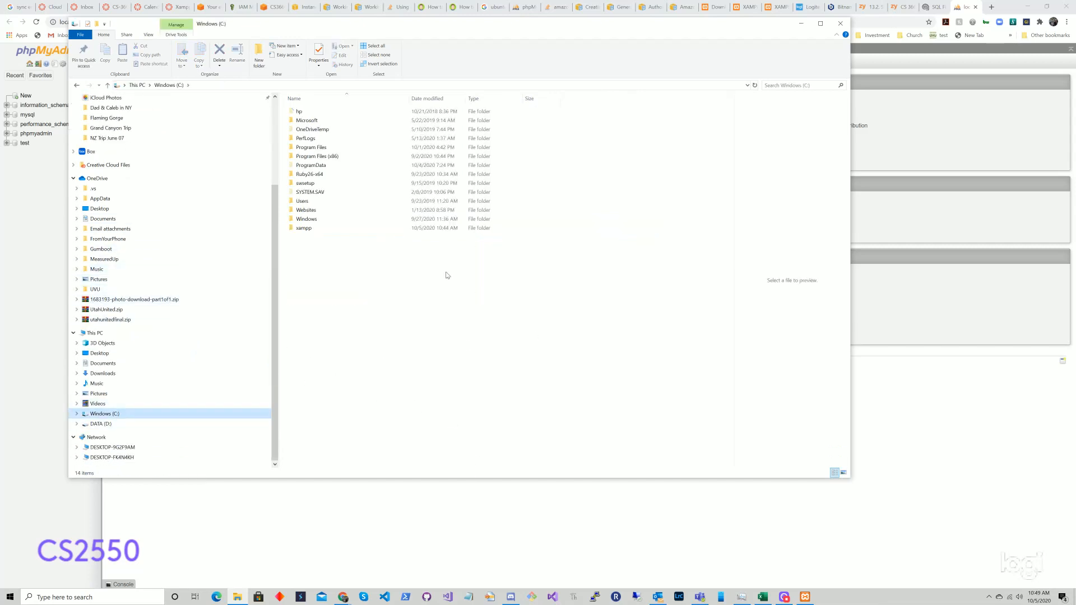
pyautogui.doubleClick(321, 229)
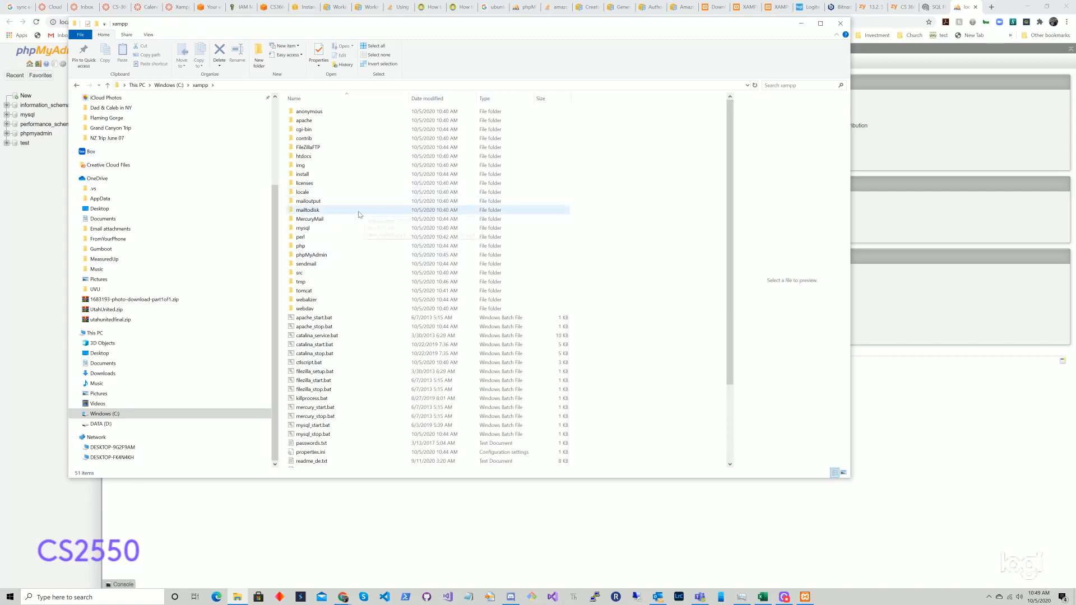
pyautogui.click(322, 160)
pyautogui.doubleClick(322, 160)
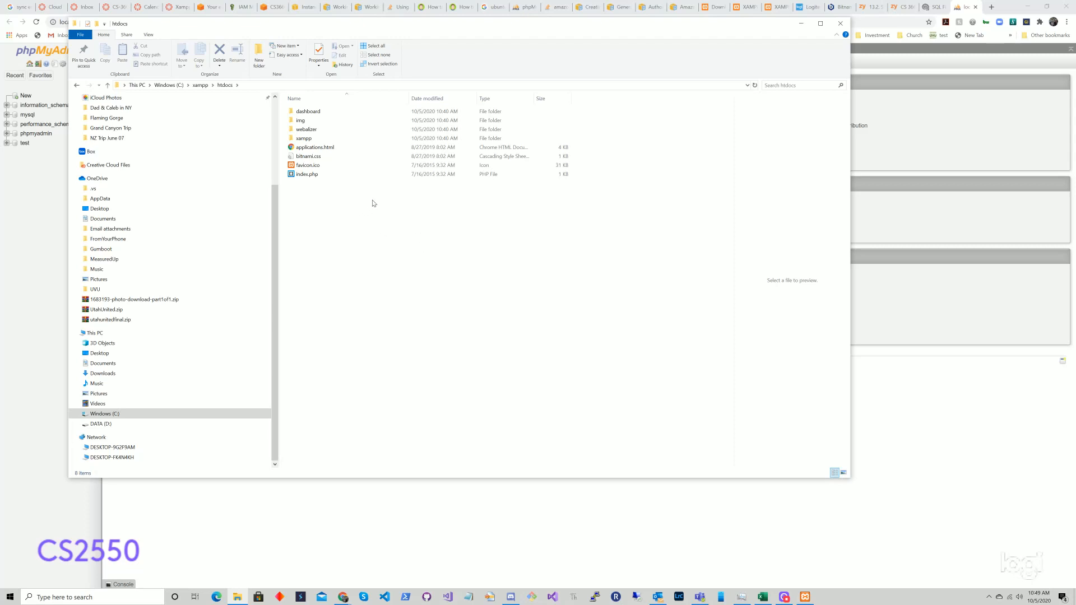
pyautogui.rightClick(320, 204)
pyautogui.click(310, 207)
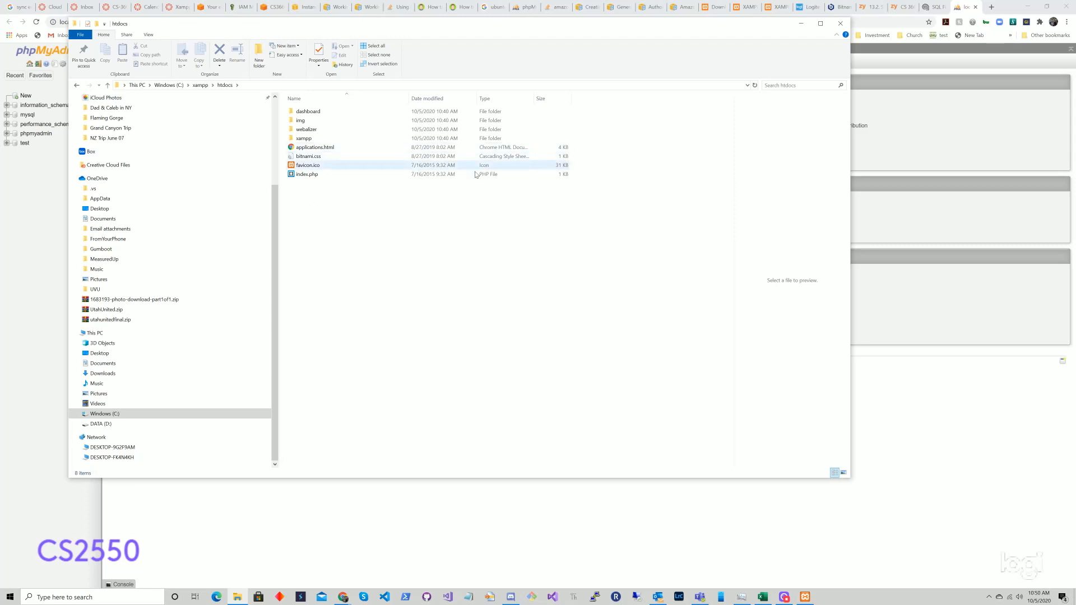
pyautogui.click(239, 599)
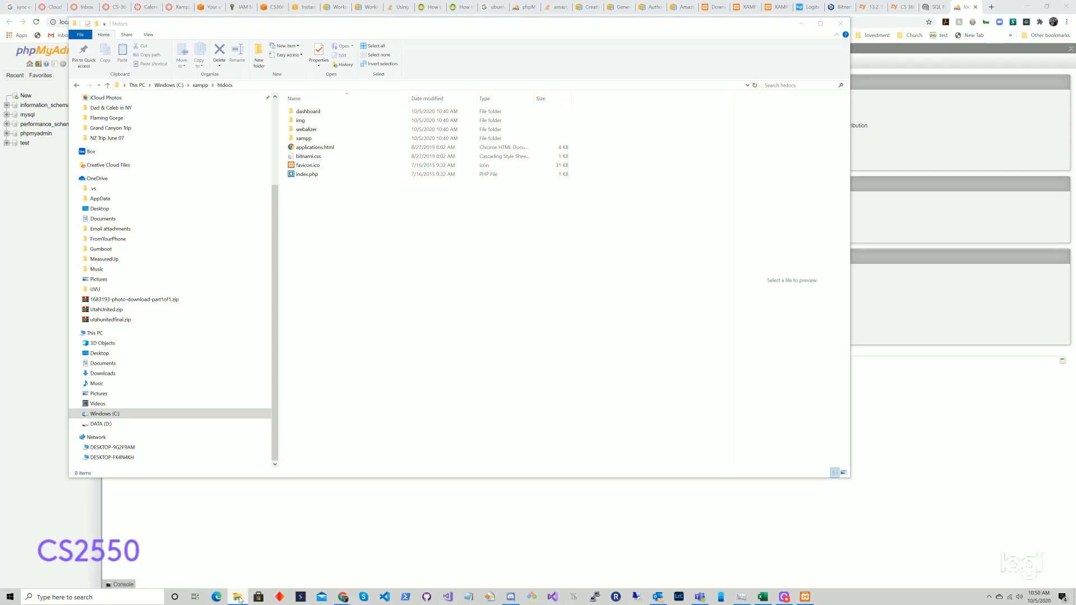
# Step: Open a second window from pinned CS 3660 and browse to Courses\Source\3660
pyautogui.rightClick(242, 589)
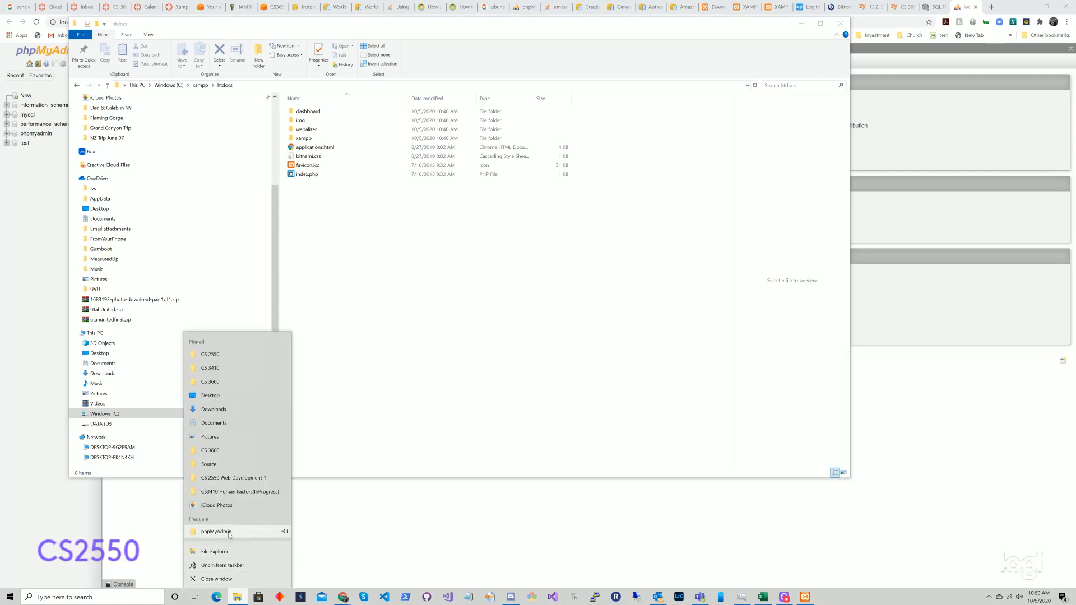
pyautogui.click(224, 384)
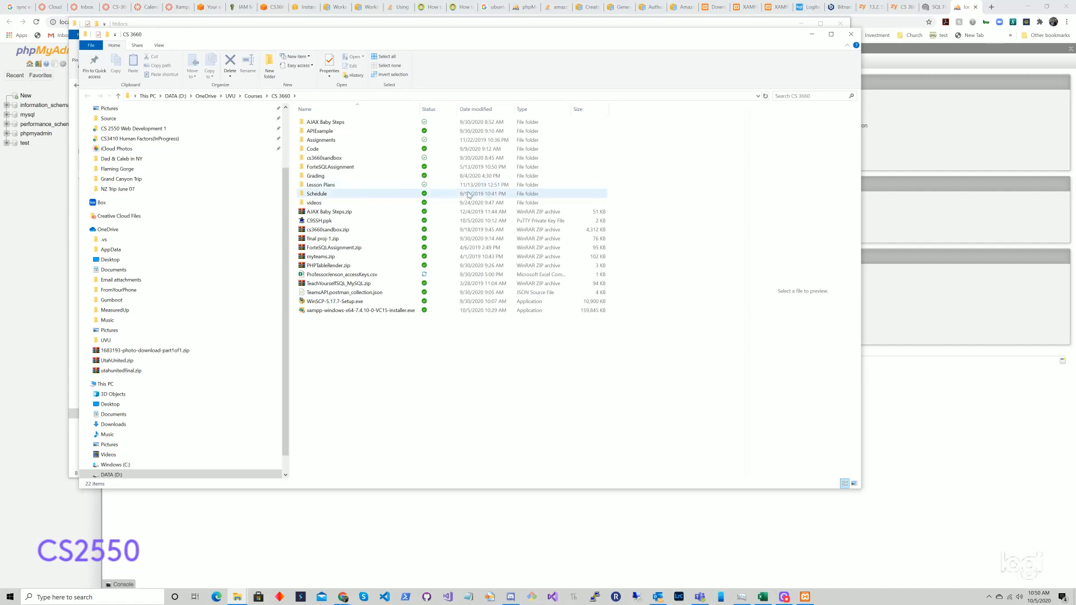
pyautogui.click(253, 96)
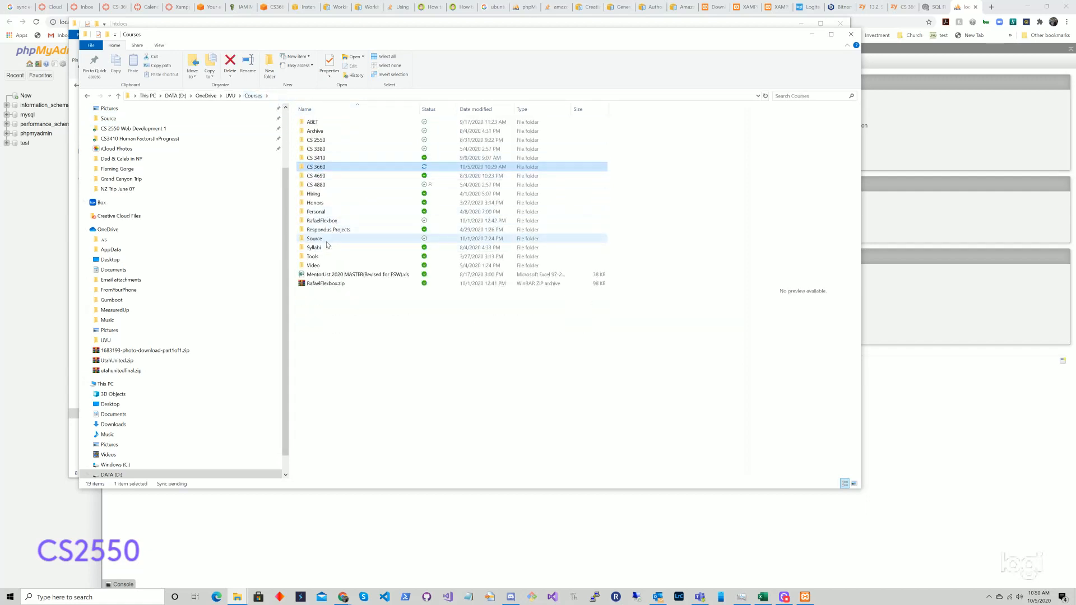
pyautogui.doubleClick(329, 240)
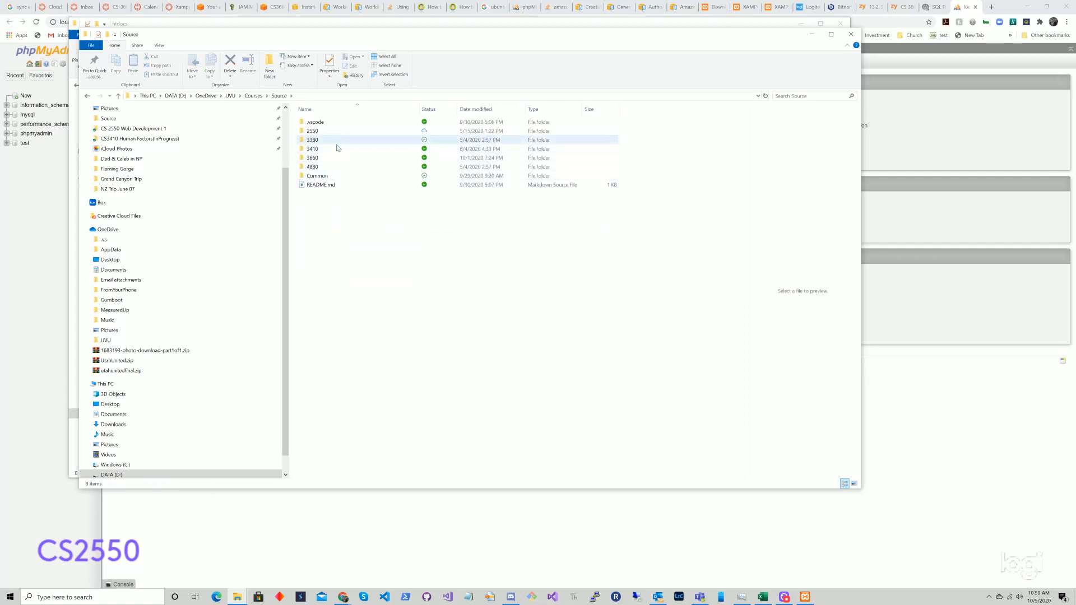
pyautogui.doubleClick(335, 158)
pyautogui.click(338, 131)
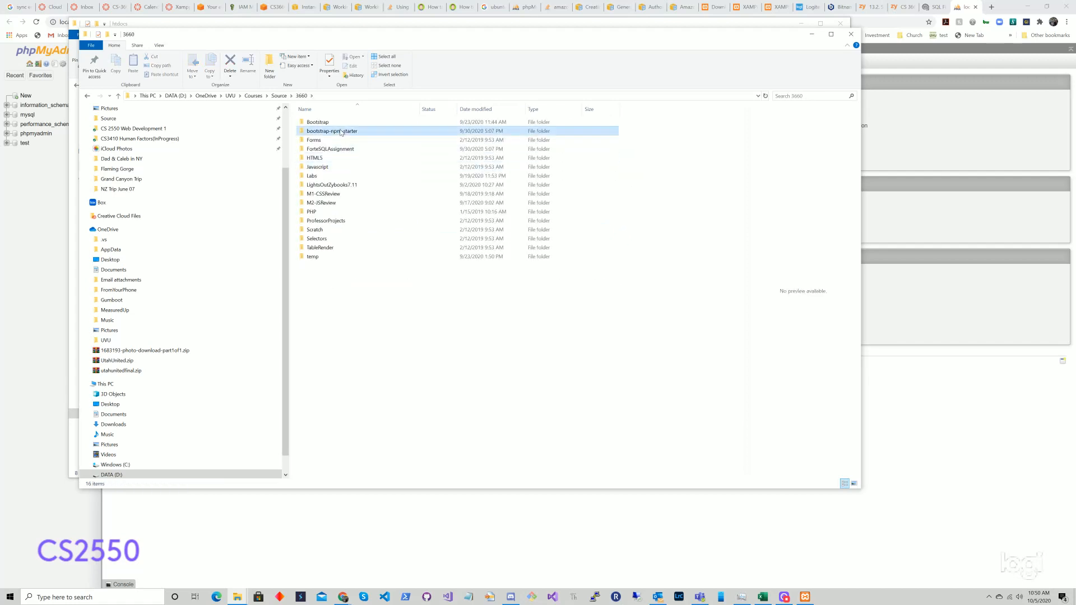
pyautogui.doubleClick(347, 131)
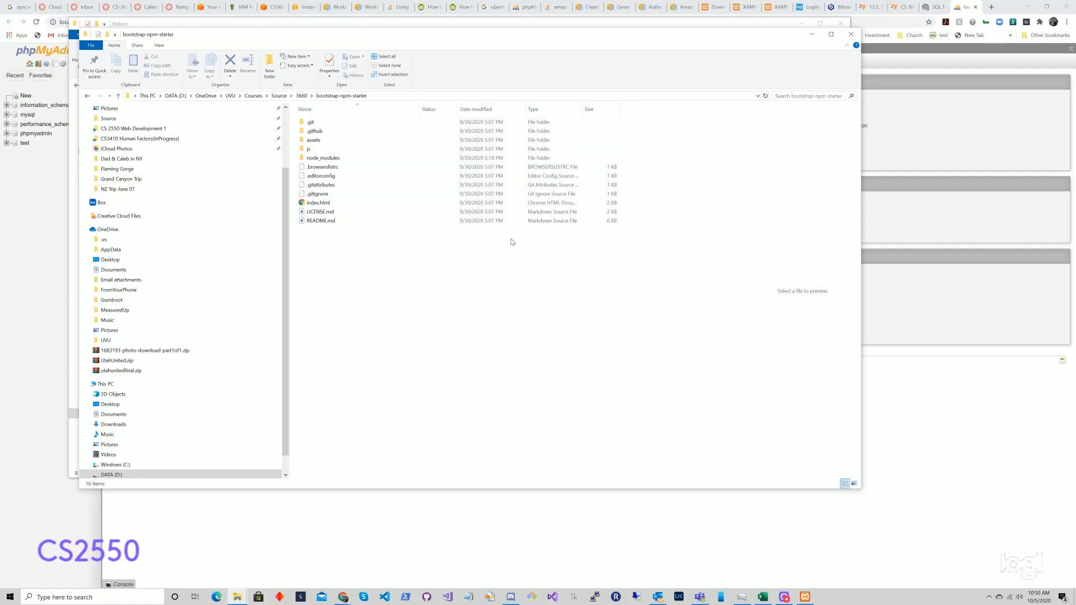
pyautogui.click(302, 96)
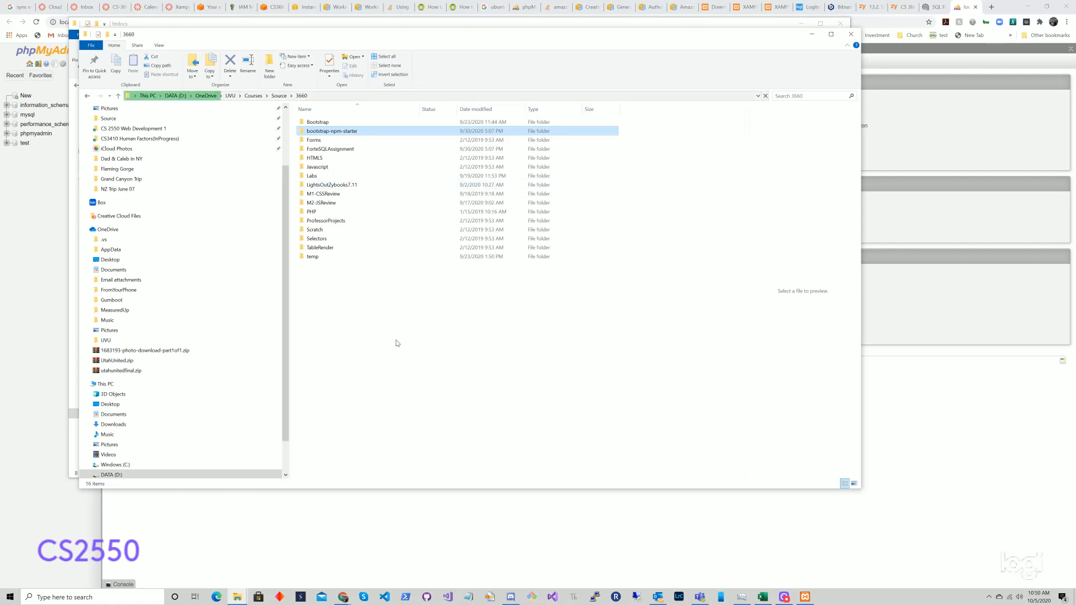
pyautogui.click(301, 24)
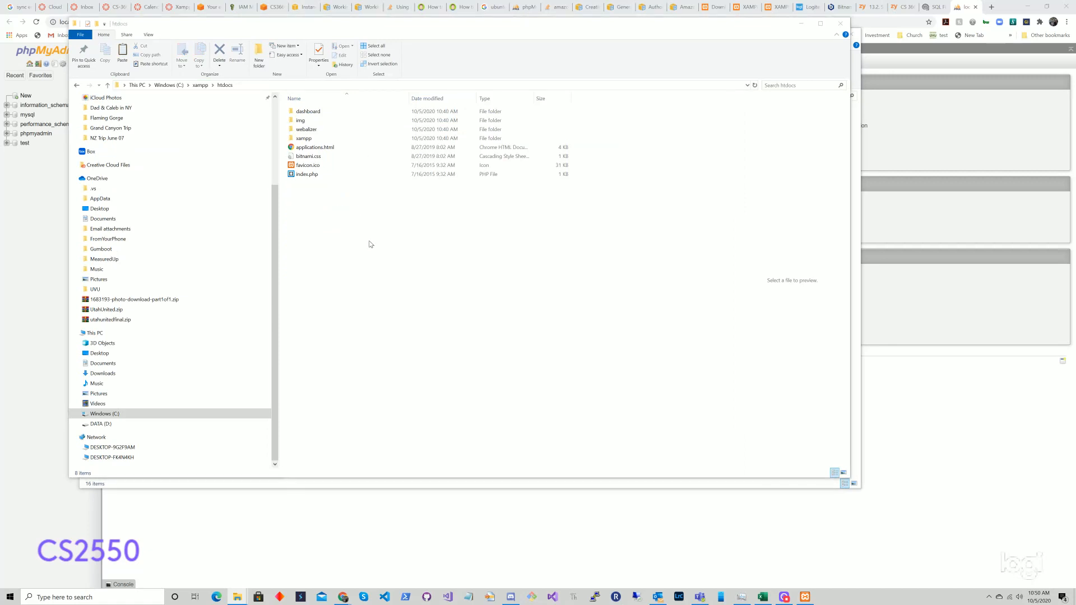
# Step: Paste bootstrap-npm-starter into htdocs and browse the 3660 window to C:\xampp\htdocs
pyautogui.click(423, 234)
pyautogui.hotkey('ctrl', 'v')
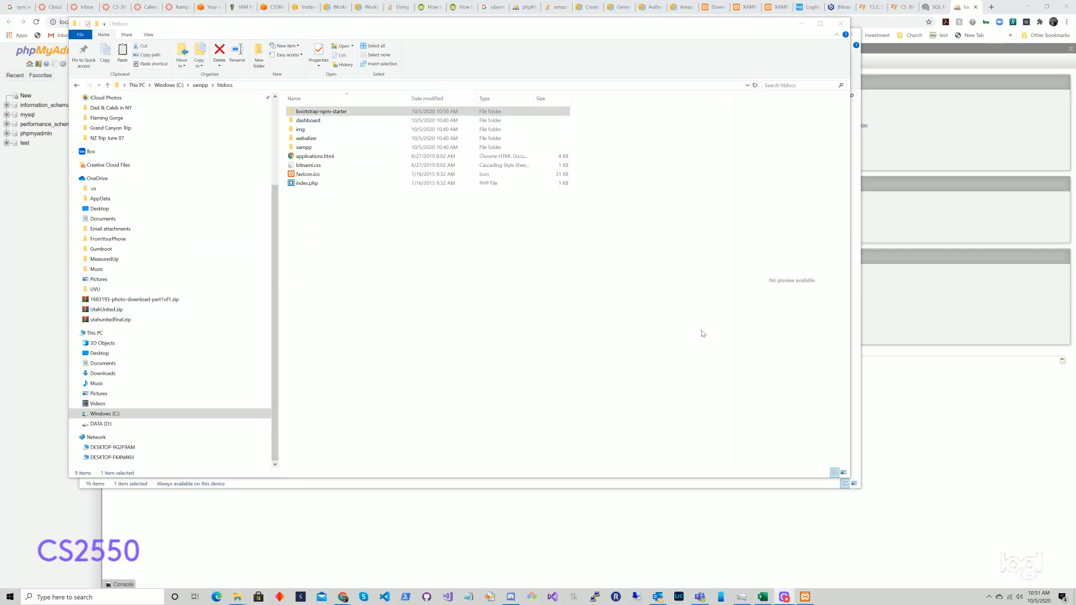
pyautogui.click(858, 275)
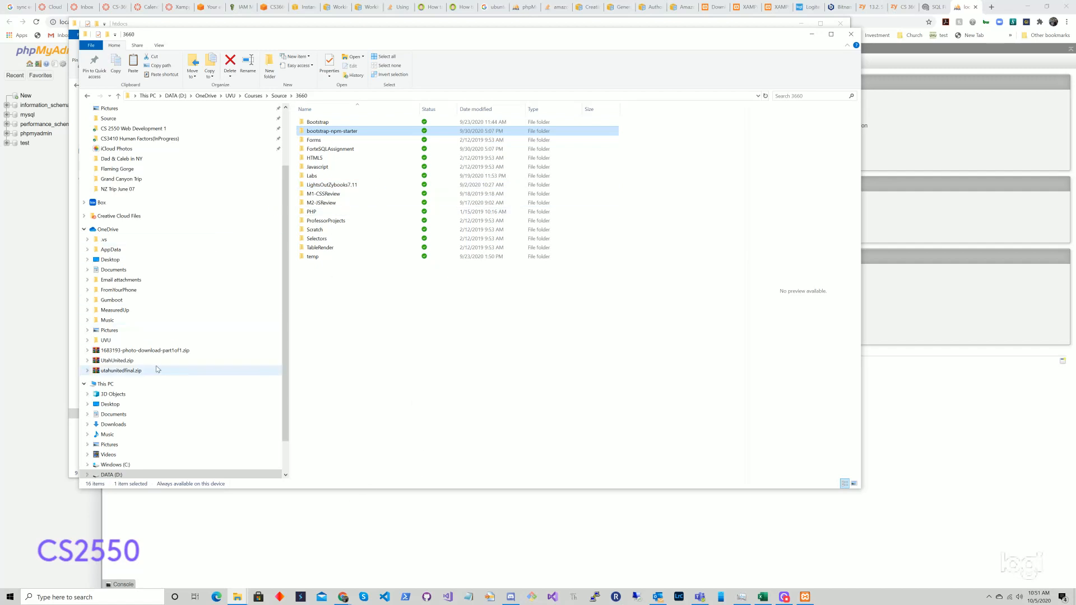
pyautogui.click(120, 466)
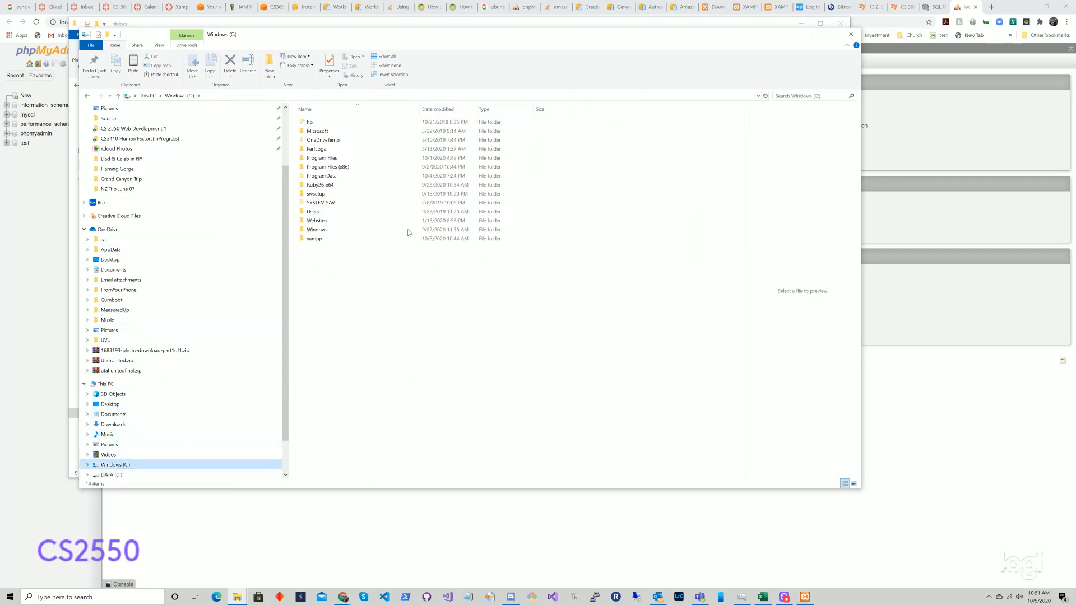
pyautogui.doubleClick(328, 239)
pyautogui.doubleClick(329, 167)
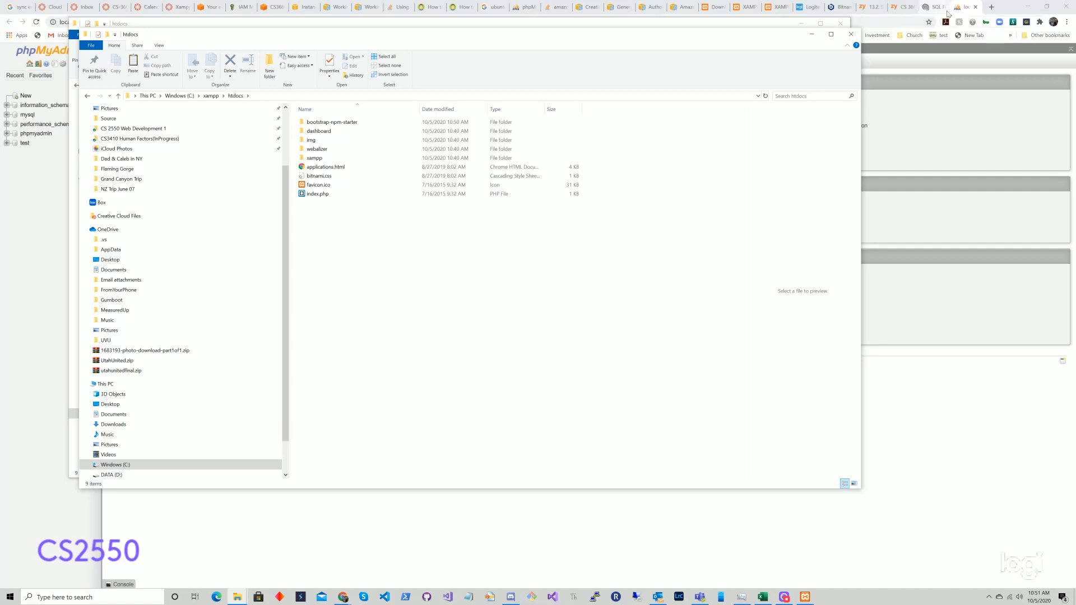
pyautogui.click(991, 7)
# Step: Try loading localhost:8080/bootstrap-npm-starter in the new tab
pyautogui.click(545, 22)
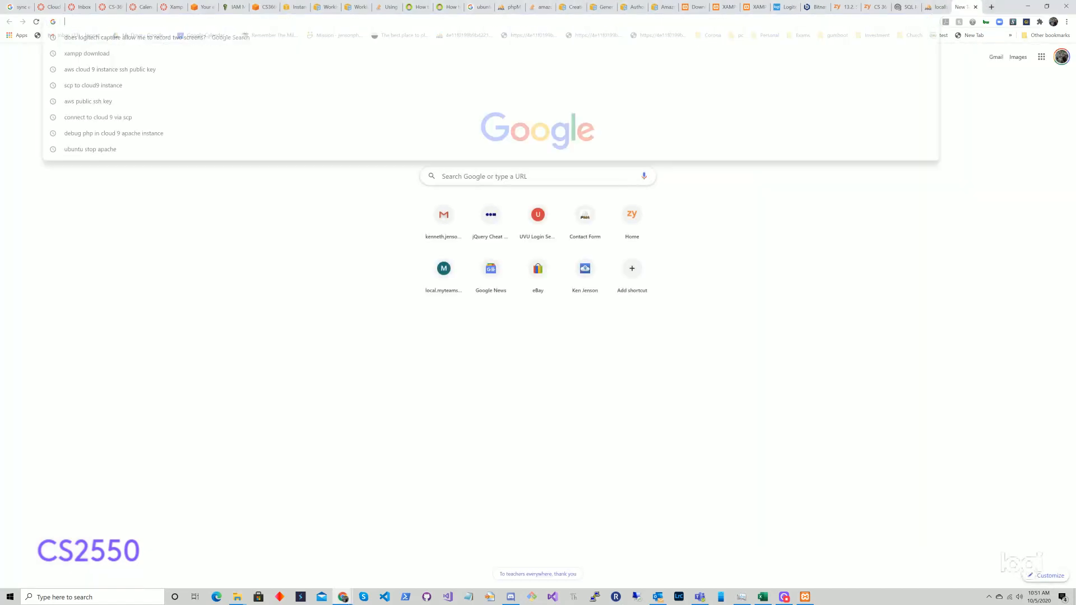
pyautogui.write('localhou')
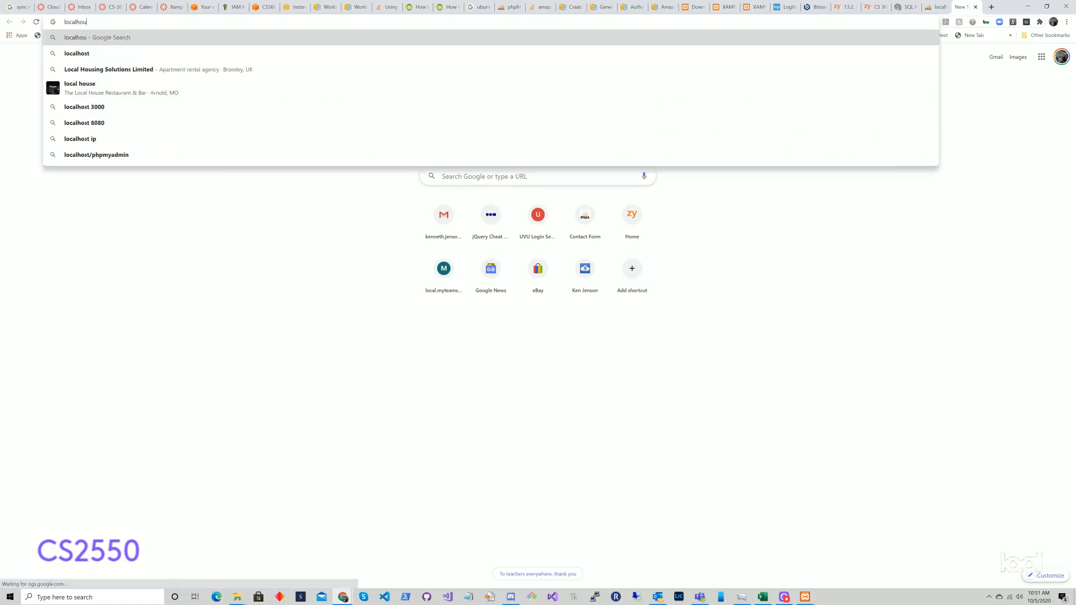
pyautogui.press('BackSpace')
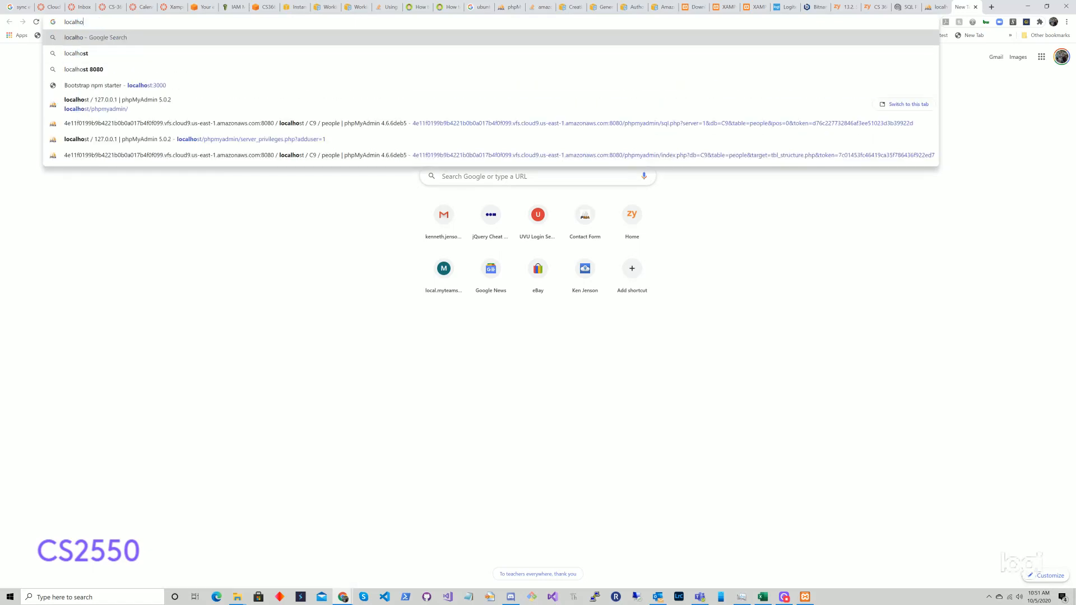
pyautogui.write('st:')
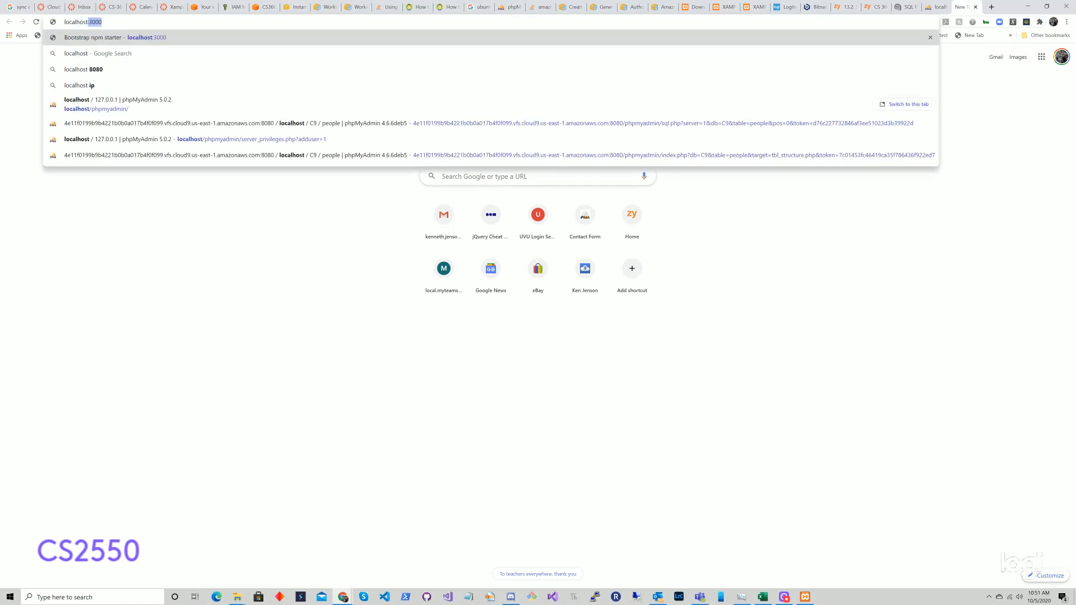
pyautogui.write('8080')
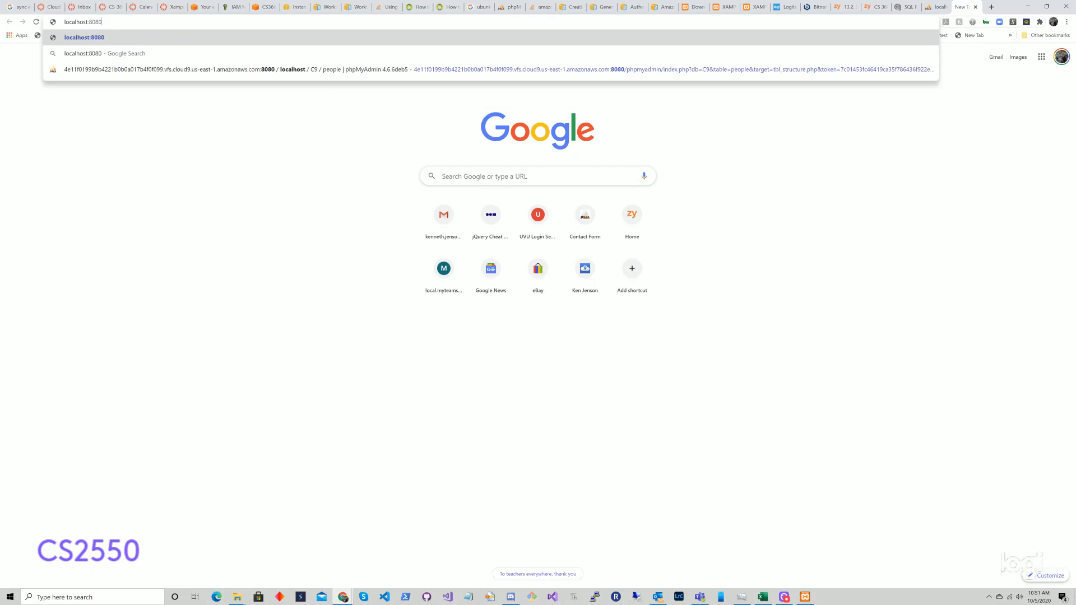
pyautogui.write('/bootstrap-npm-starter')
pyautogui.press('Return')
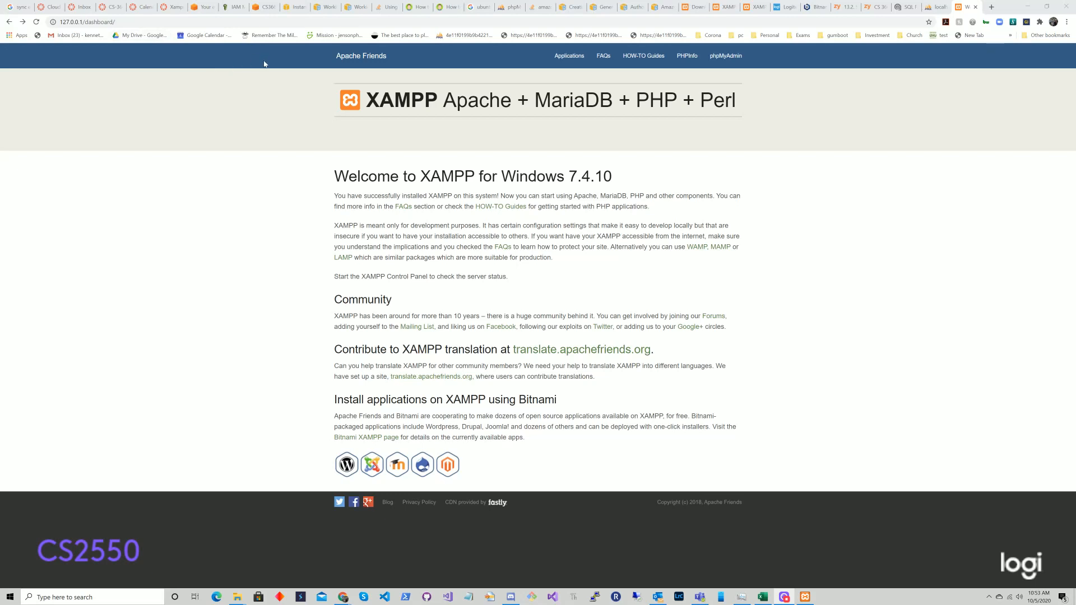
# Step: Change 127.0.0.1/dashboard/ to 127.0.0.1/bootstrap-npm-starter and load it
pyautogui.click(100, 22)
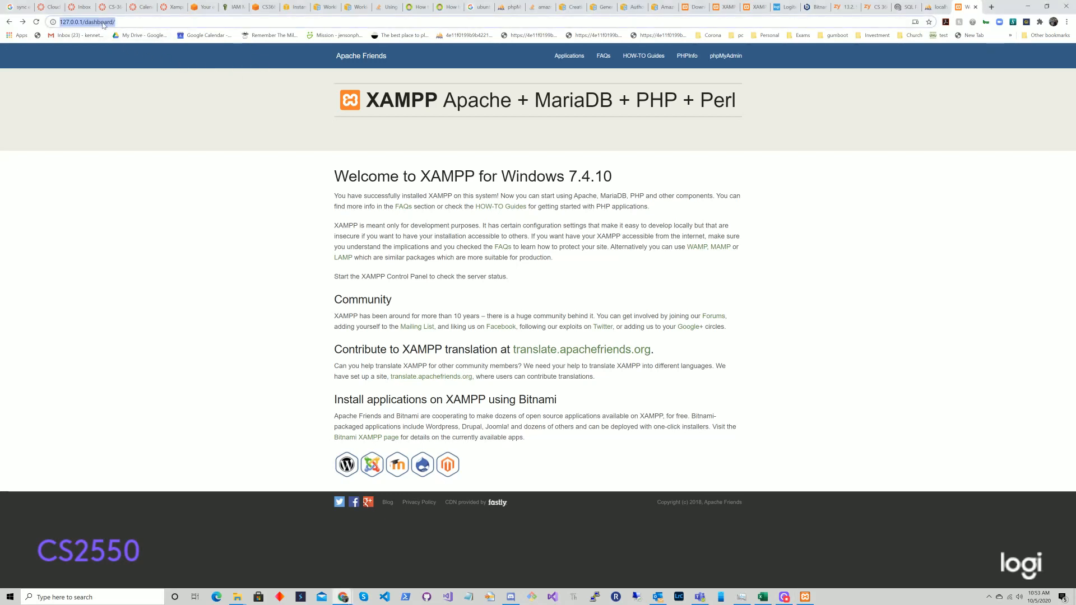
pyautogui.click(84, 23)
pyautogui.moveTo(85, 22); pyautogui.dragTo(116, 23)
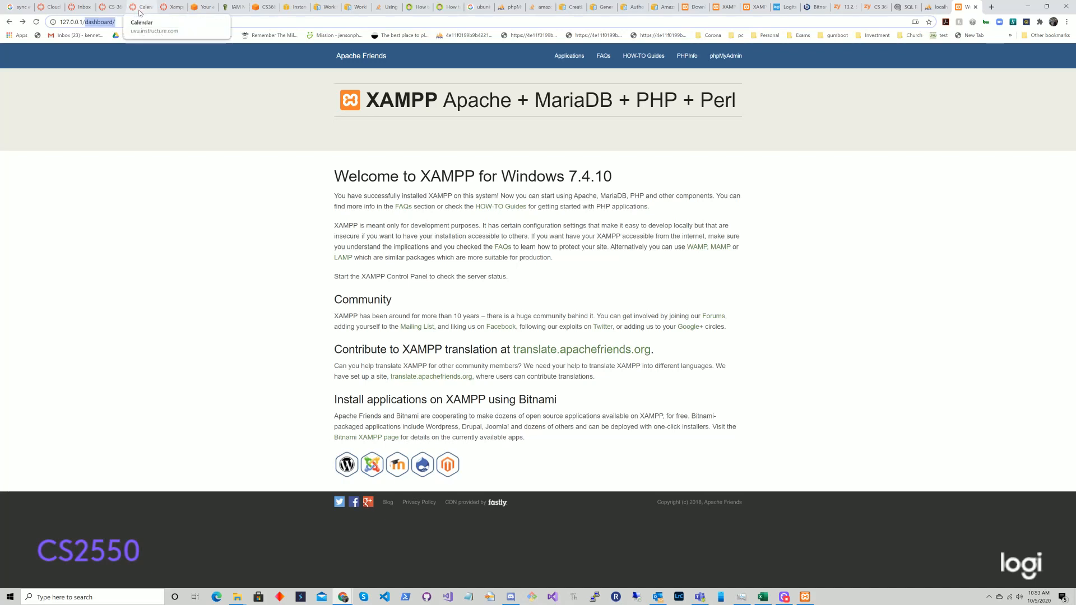
pyautogui.write('bootstrap-')
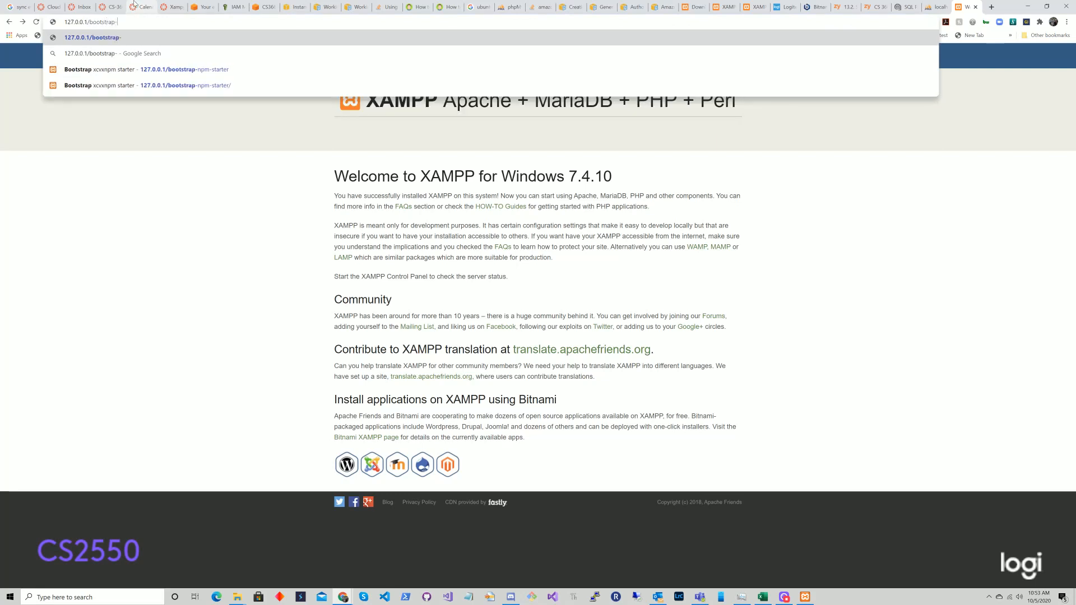
pyautogui.press('Down')
pyautogui.press('Down')
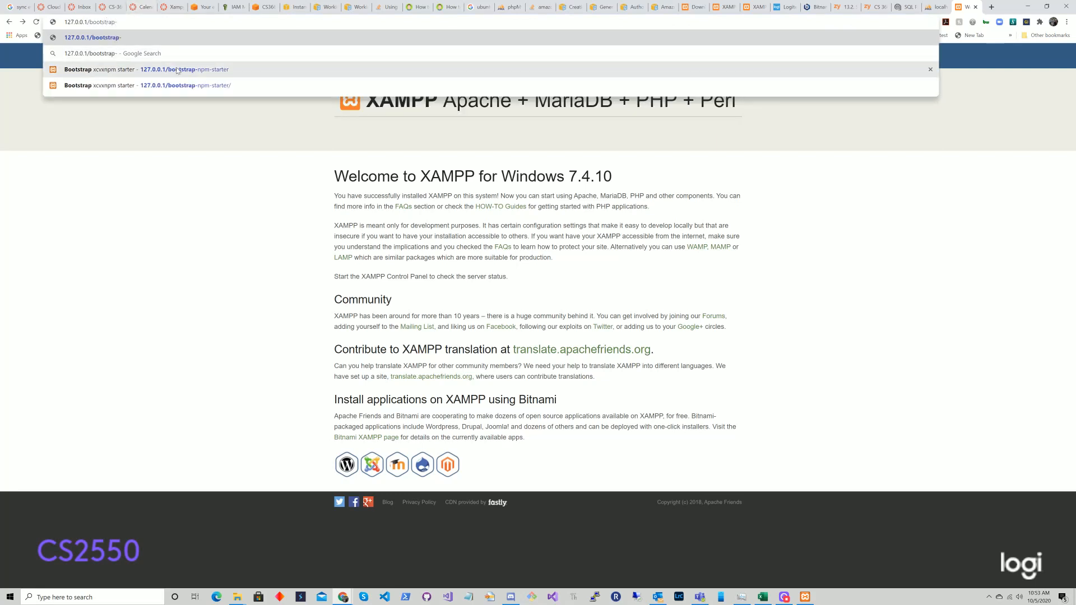
pyautogui.press('Return')
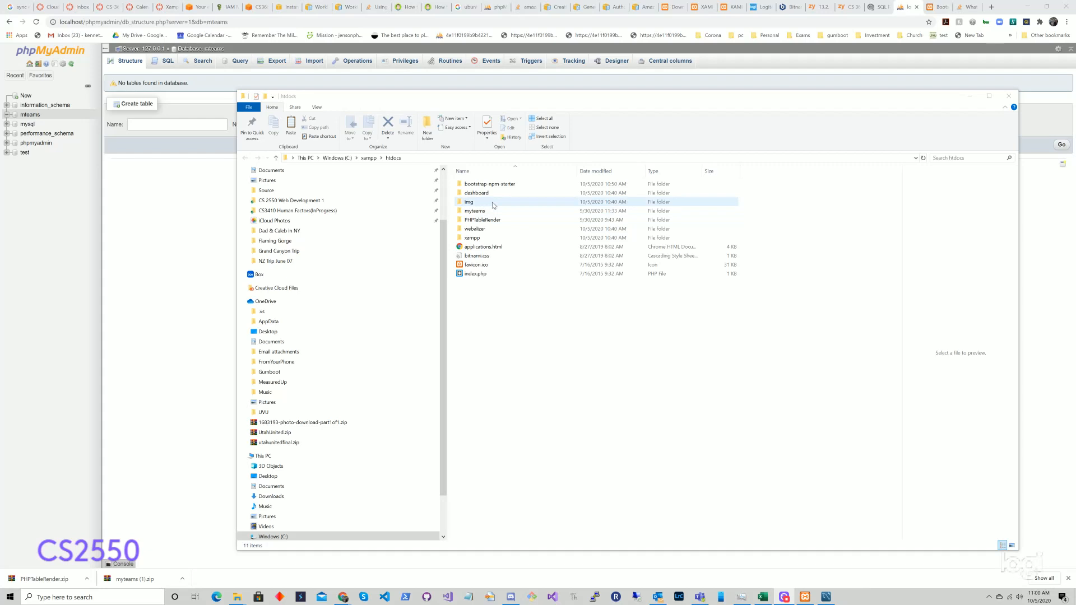
# Step: Open the PHPTableRender folder in htdocs, then close Chrome's phpMyAdmin tab
pyautogui.doubleClick(482, 220)
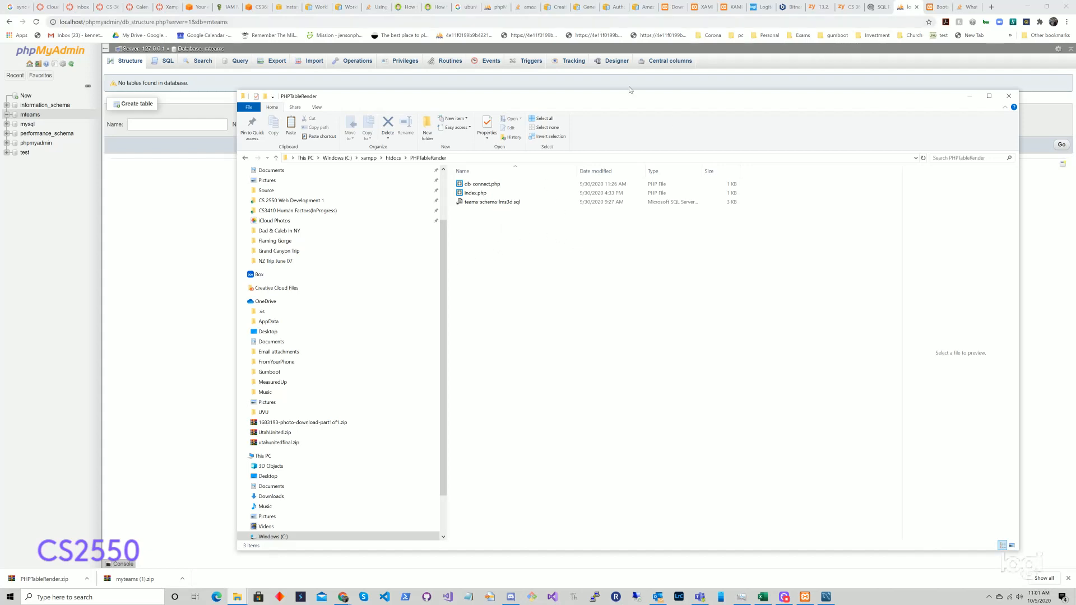
pyautogui.click(917, 7)
pyautogui.click(916, 7)
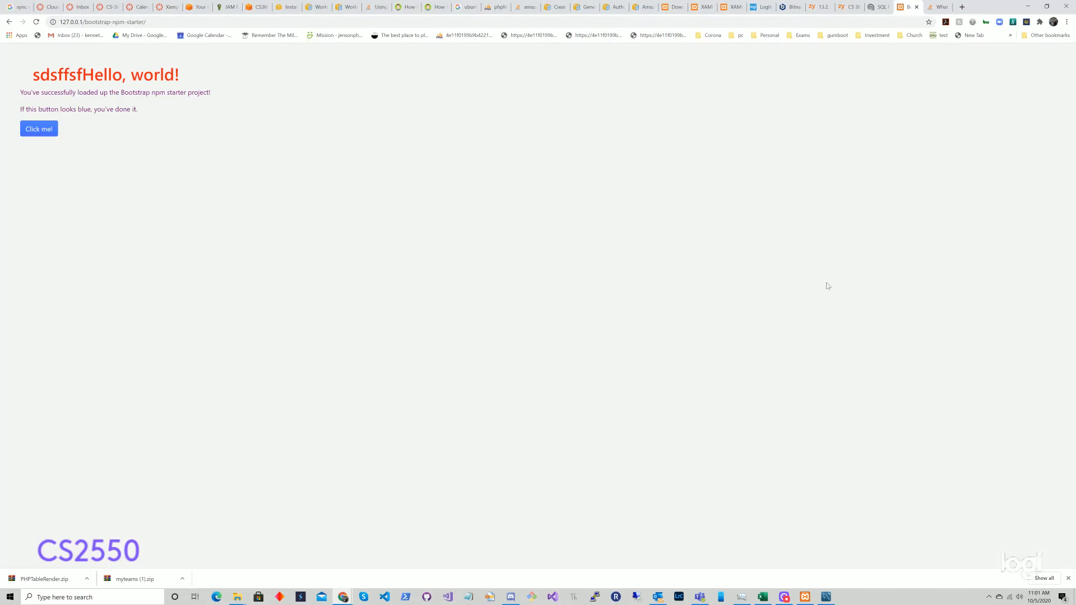
# Step: Open phpMyAdmin from the XAMPP Control Panel and go to its New database page
pyautogui.click(804, 597)
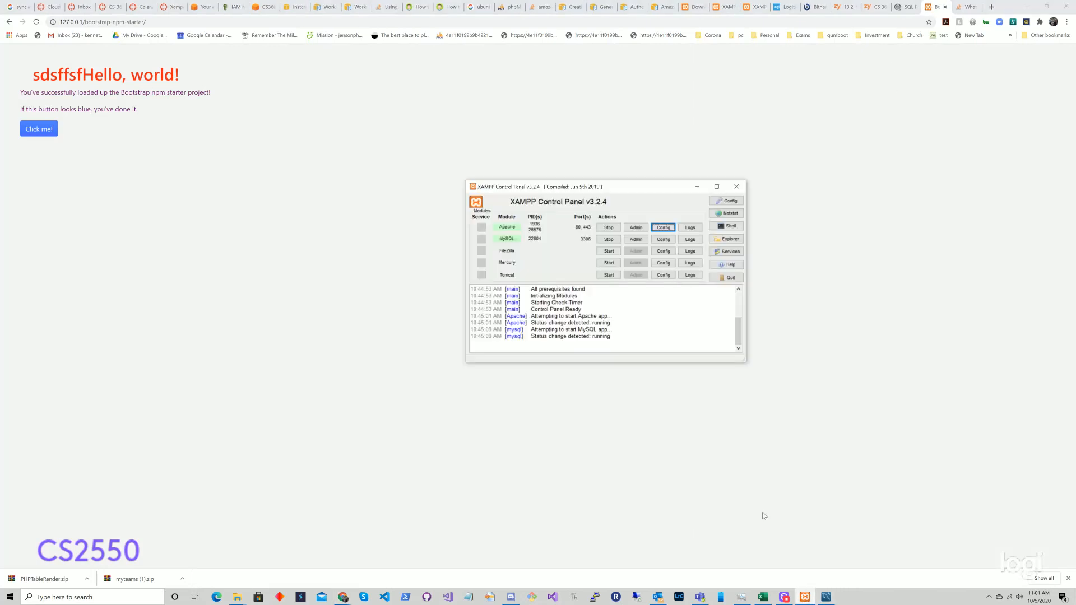
pyautogui.click(636, 228)
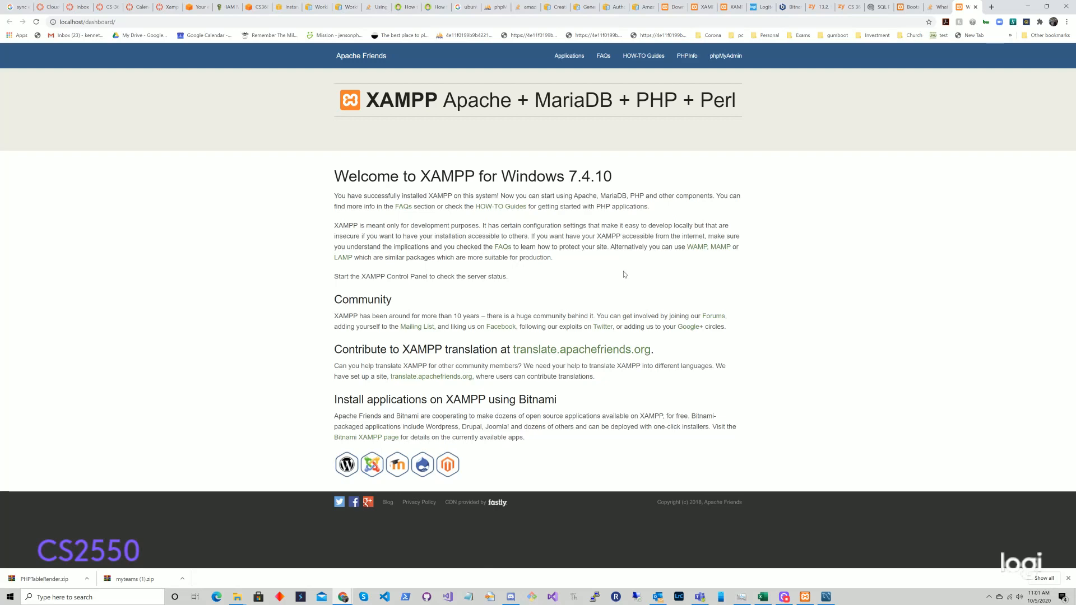
pyautogui.click(975, 7)
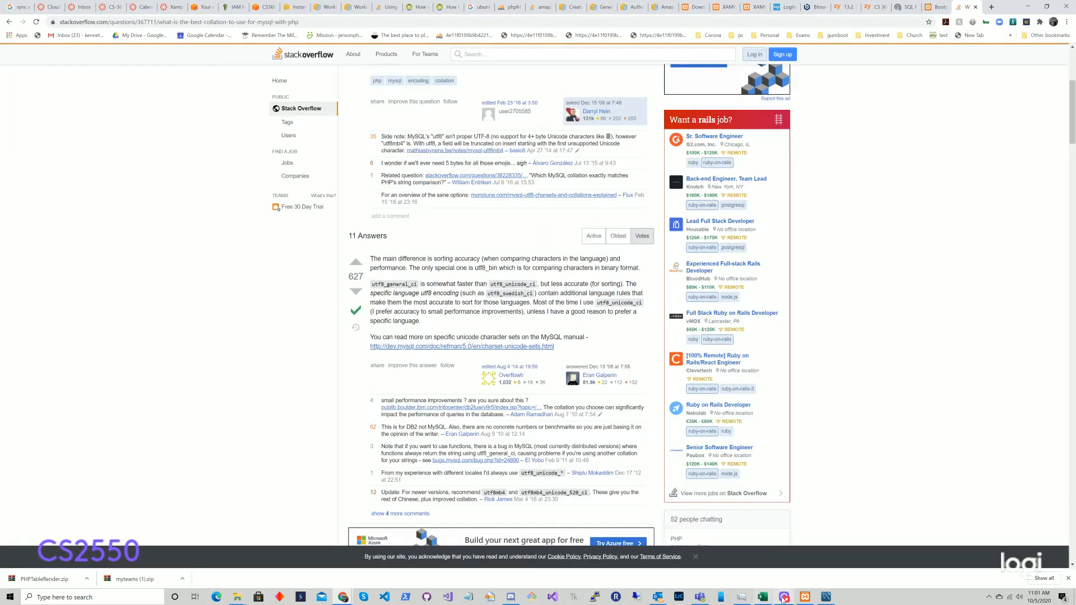
pyautogui.click(805, 597)
pyautogui.click(635, 239)
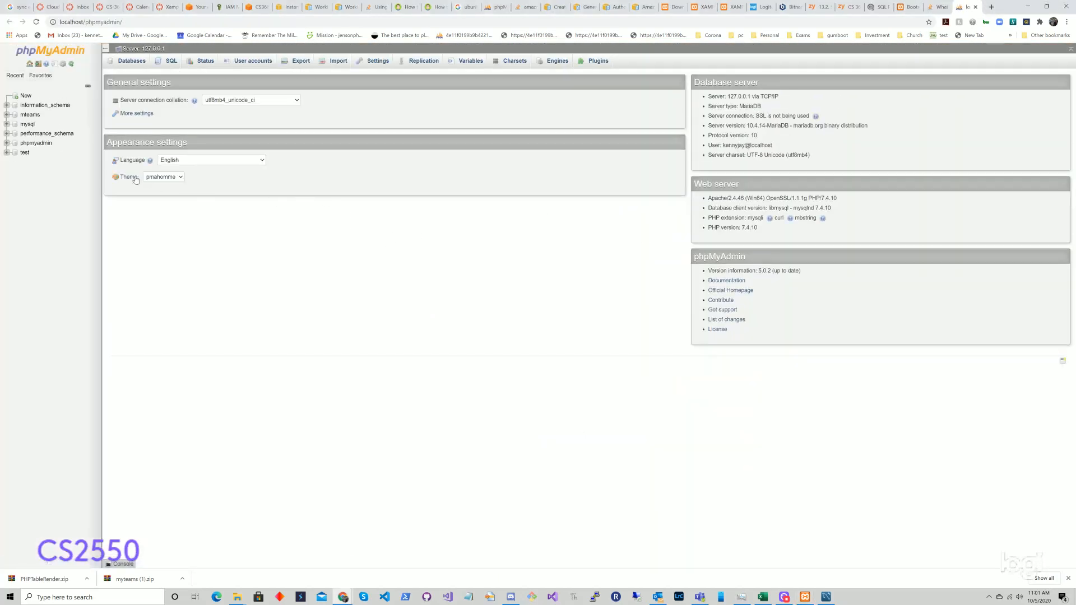
pyautogui.click(24, 97)
# Step: Choose utf8_bin as the new database's collation
pyautogui.click(243, 122)
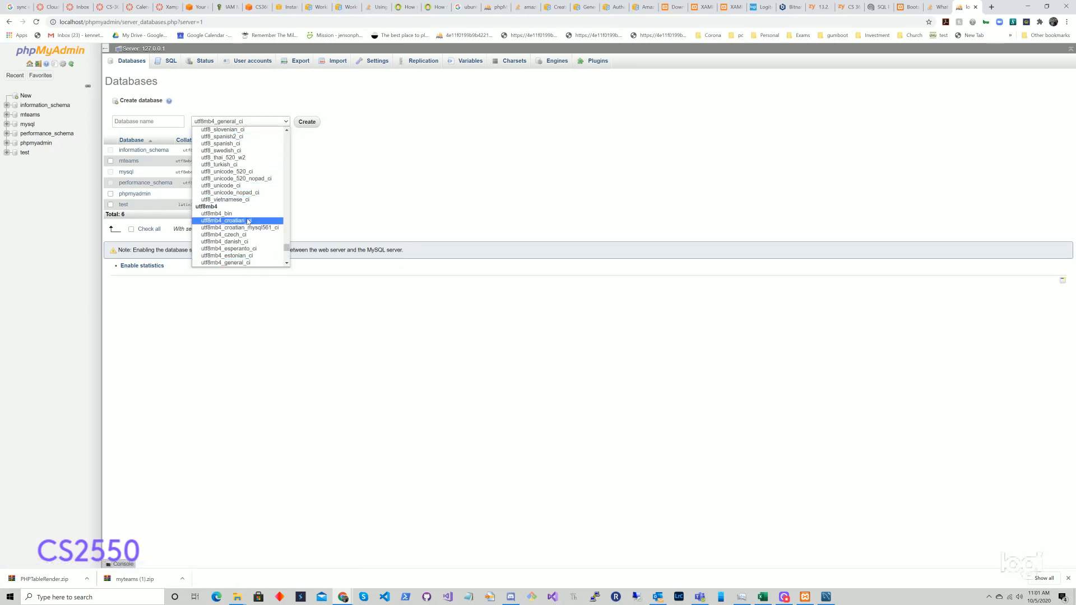
pyautogui.scroll(6, 247, 219)
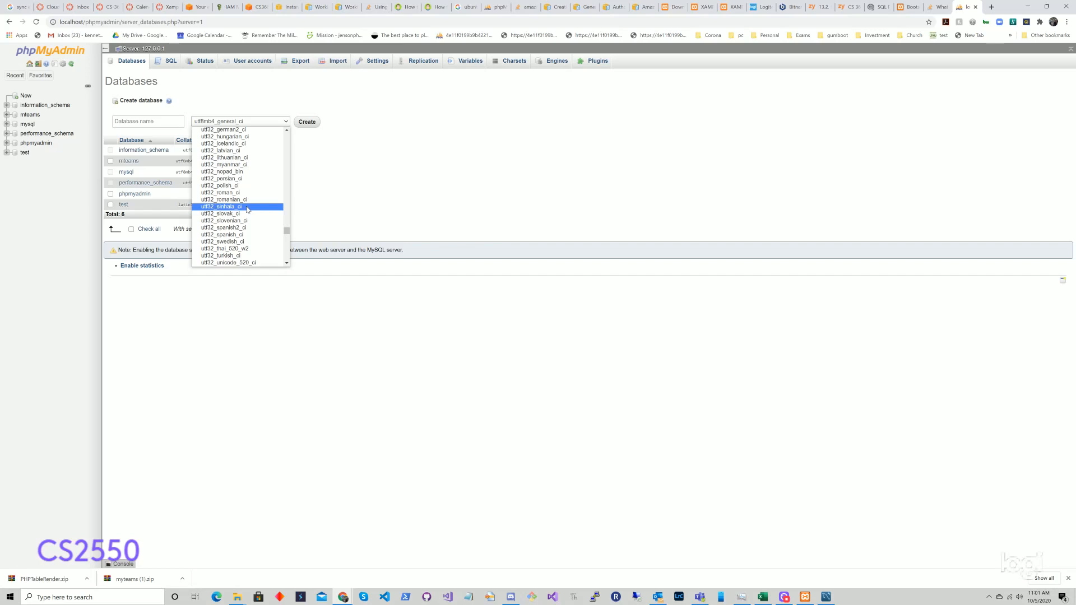
pyautogui.scroll(5, 247, 209)
pyautogui.scroll(15, 247, 208)
pyautogui.scroll(1, 247, 207)
pyautogui.scroll(-13, 247, 207)
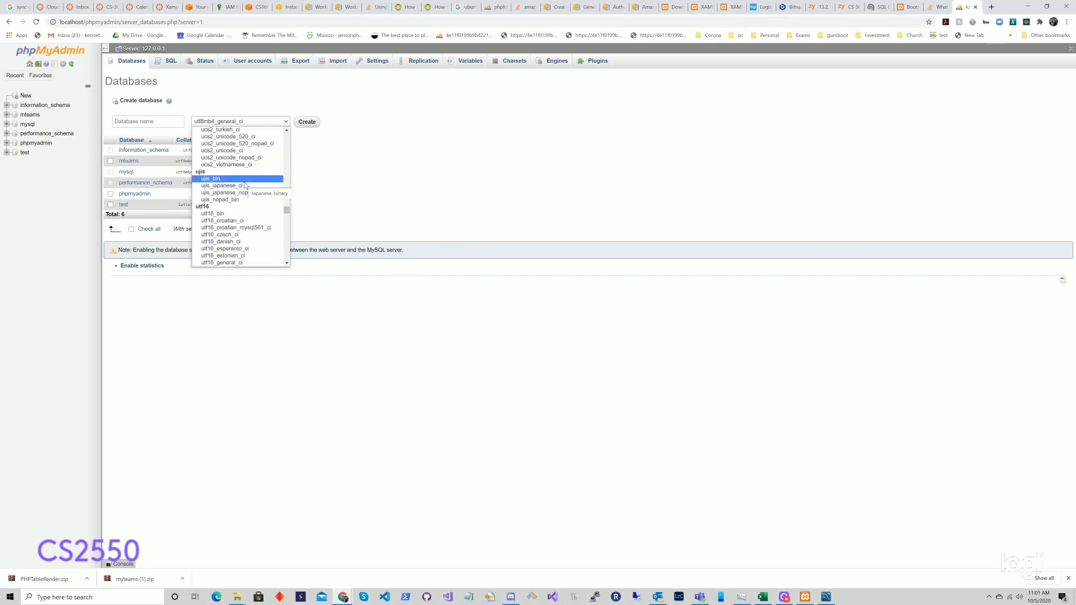
pyautogui.scroll(-12, 244, 185)
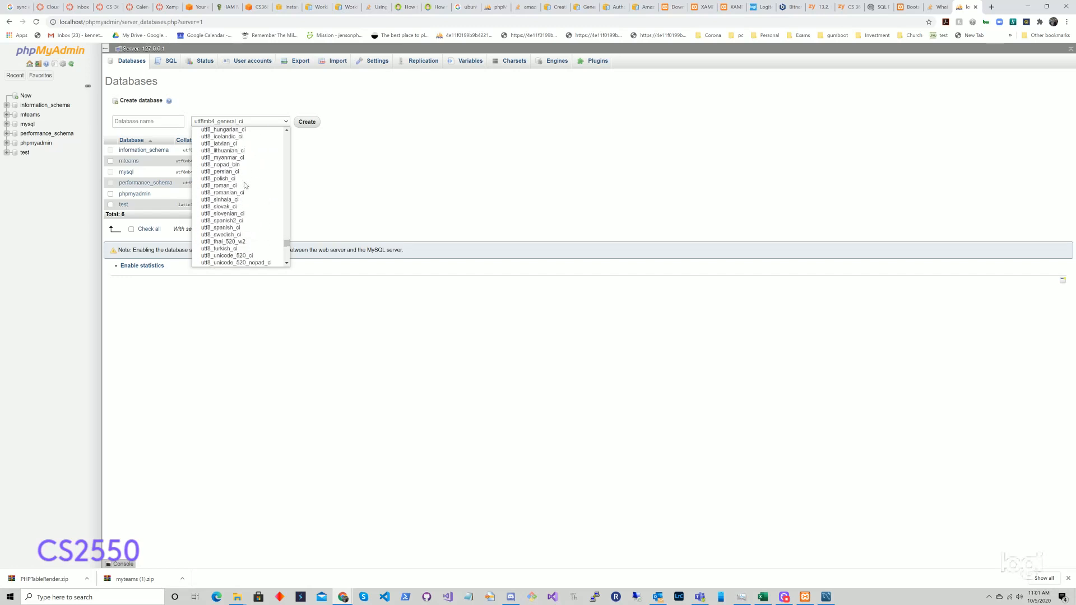
pyautogui.scroll(3, 245, 185)
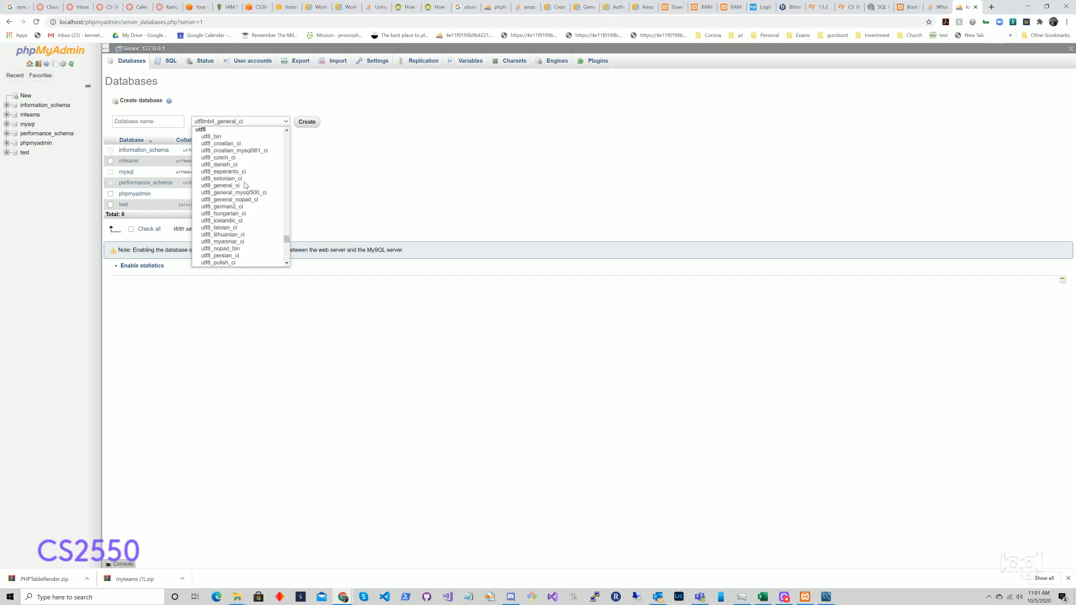
pyautogui.click(211, 137)
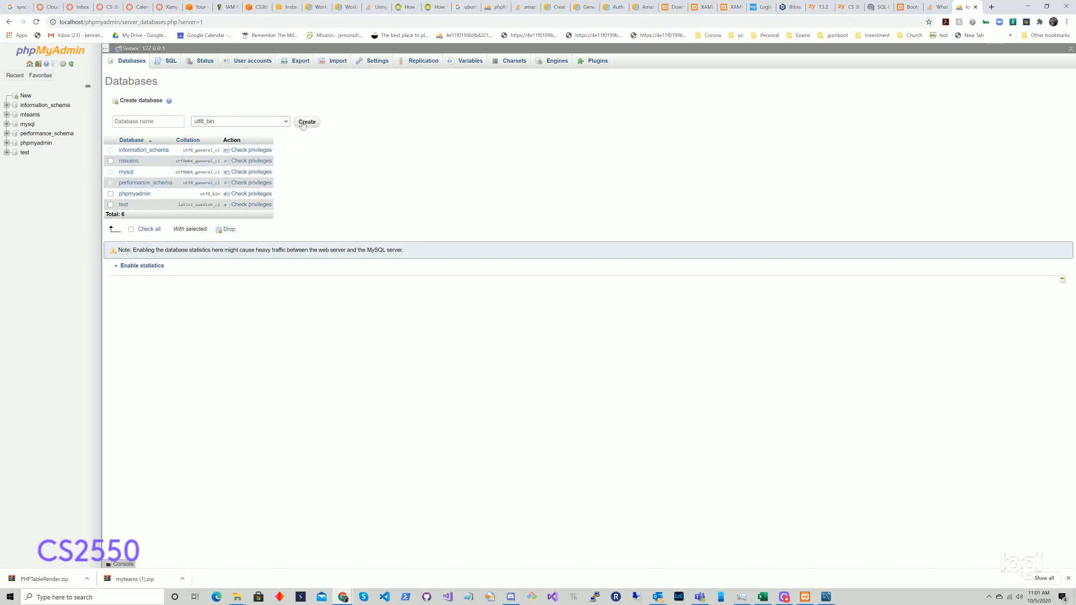
# Step: Name the database myteams, create it, then open the mteams database
pyautogui.click(147, 123)
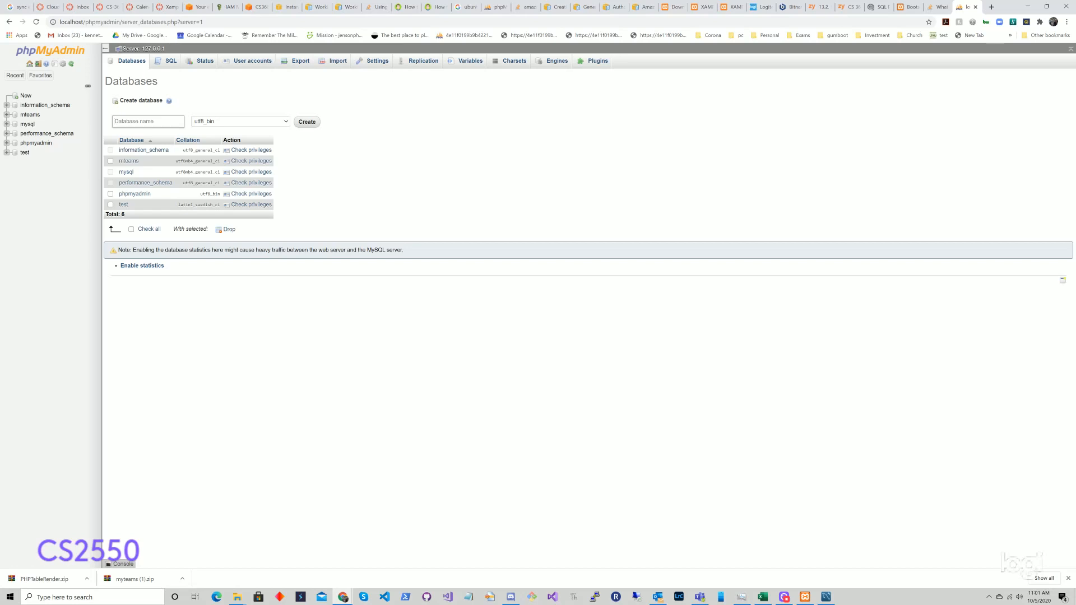
pyautogui.write('myteams')
pyautogui.click(307, 122)
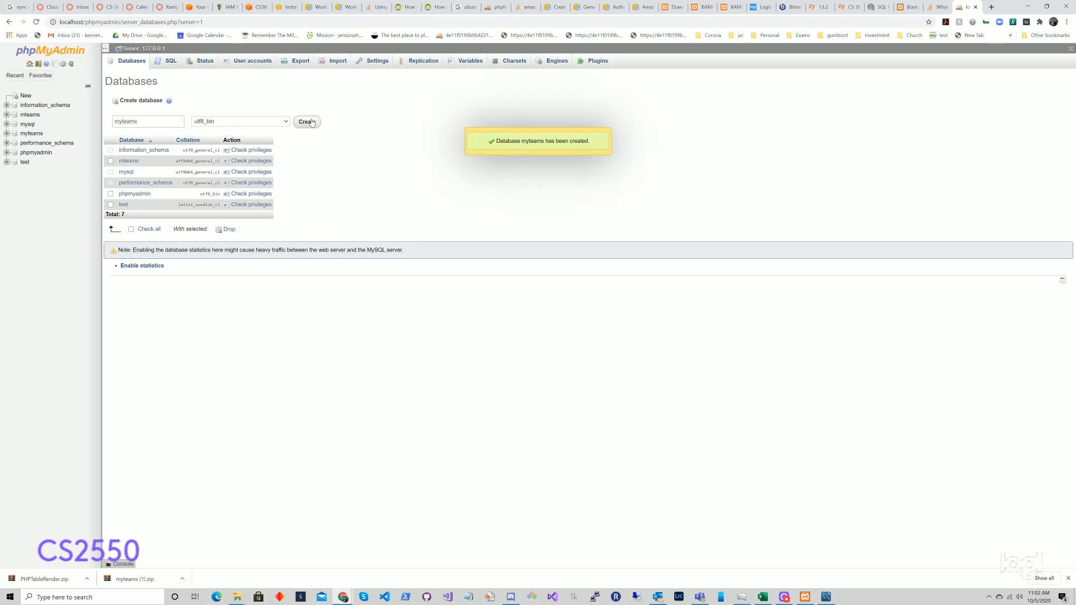
pyautogui.click(30, 114)
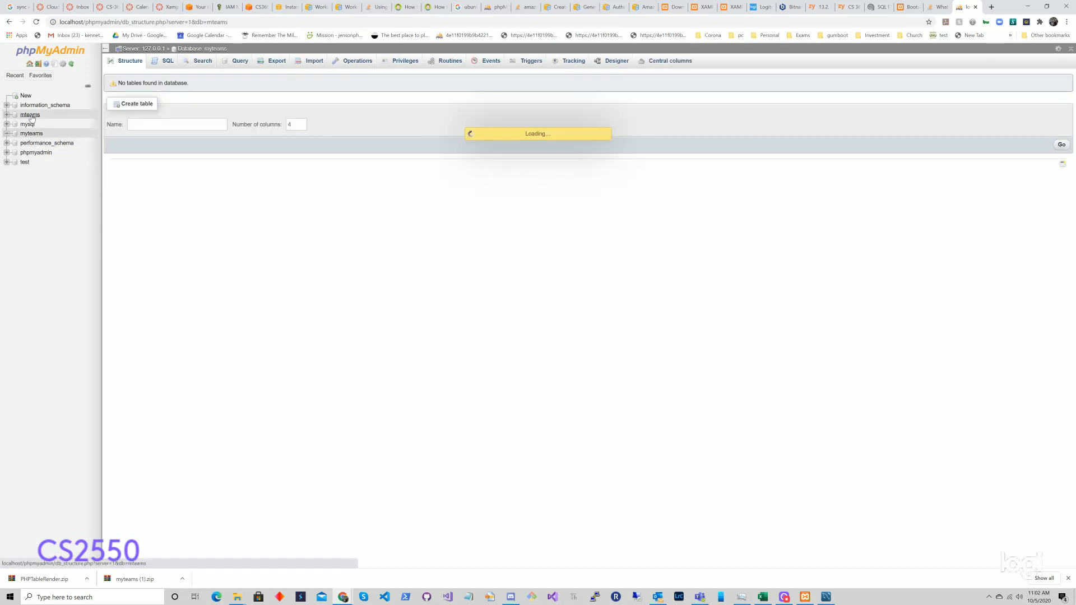
# Step: Open the mteams SQL editor, then open teams-schema-lms3d.sql in Visual Studio Code
pyautogui.click(167, 61)
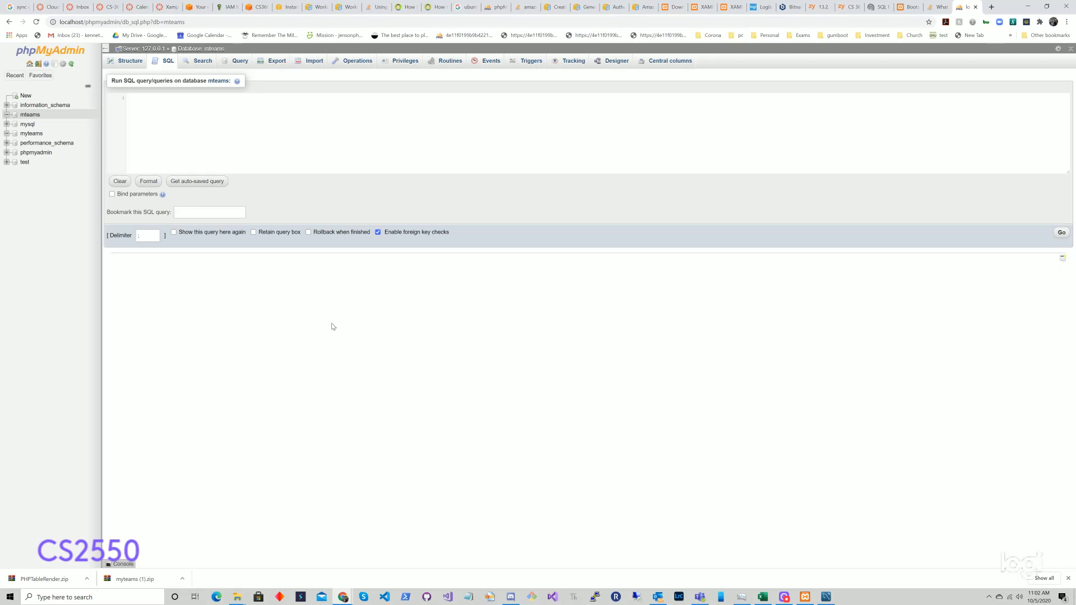
pyautogui.click(237, 600)
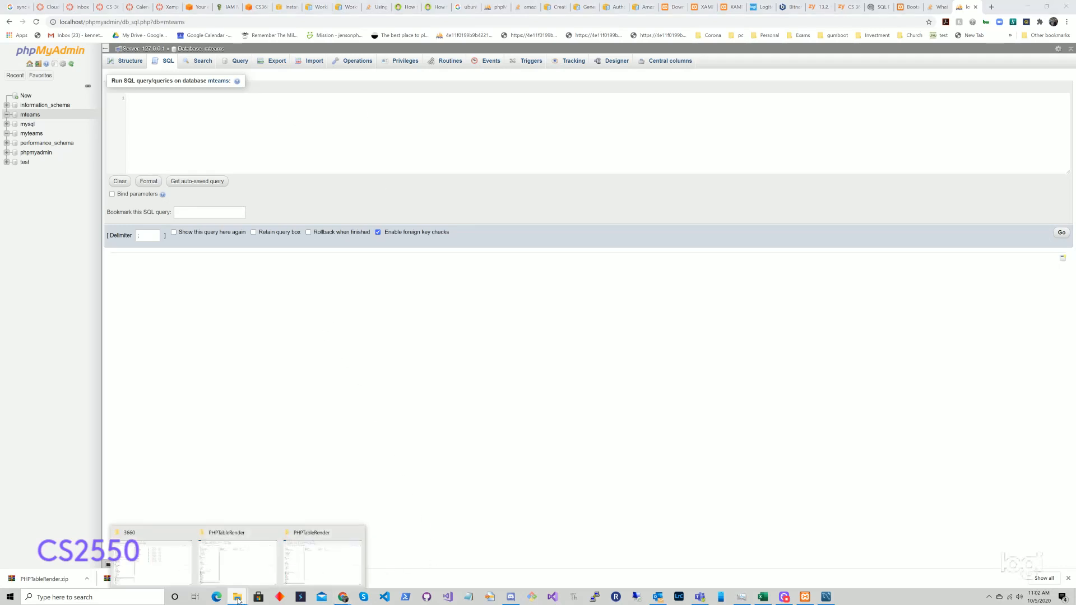
pyautogui.click(248, 560)
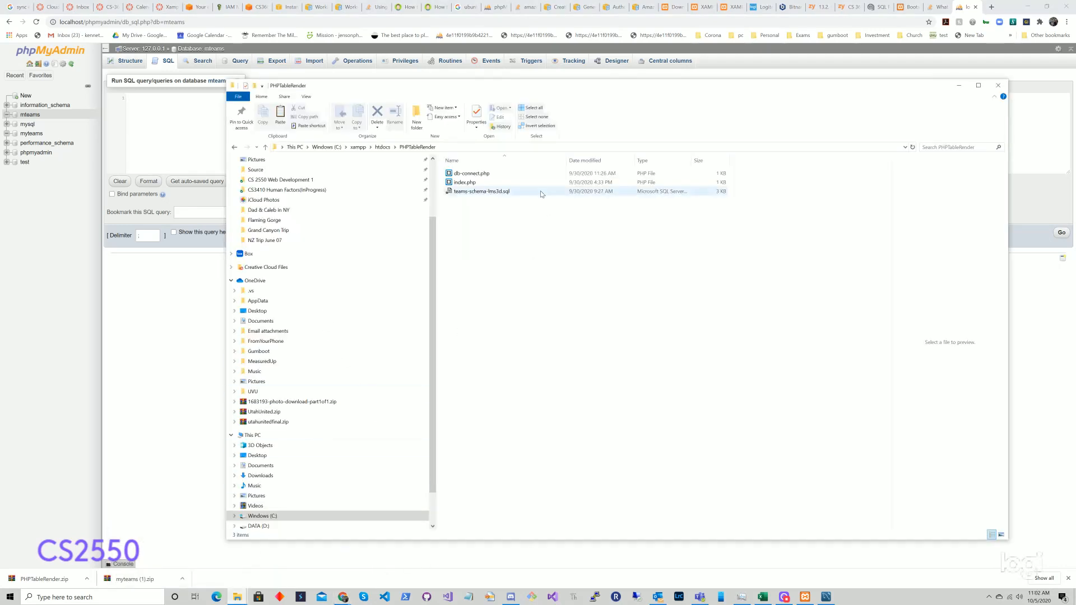
pyautogui.click(495, 192)
pyautogui.rightClick(495, 192)
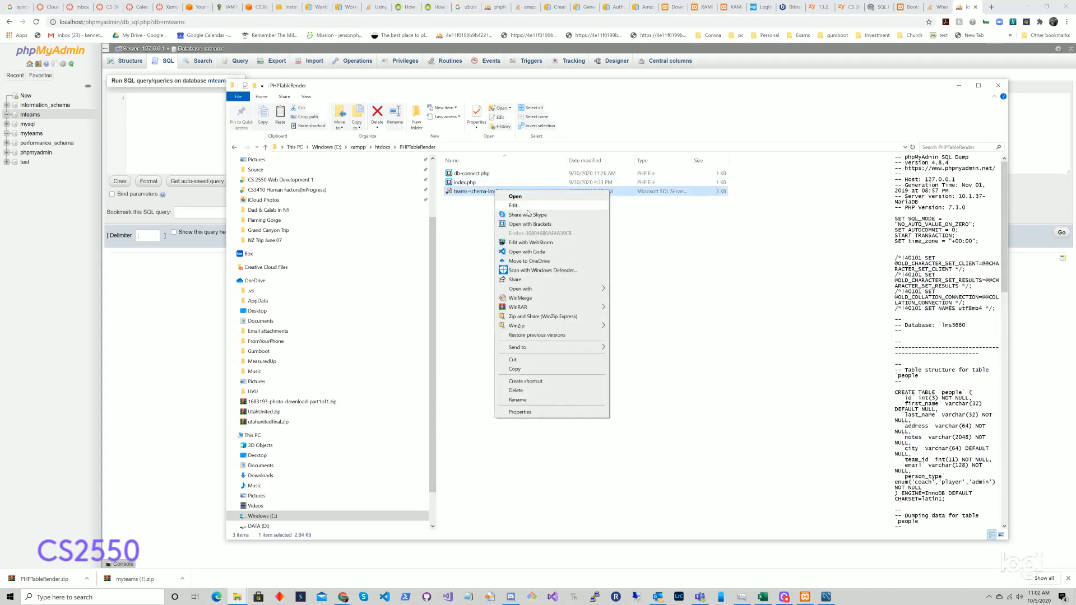
pyautogui.click(531, 254)
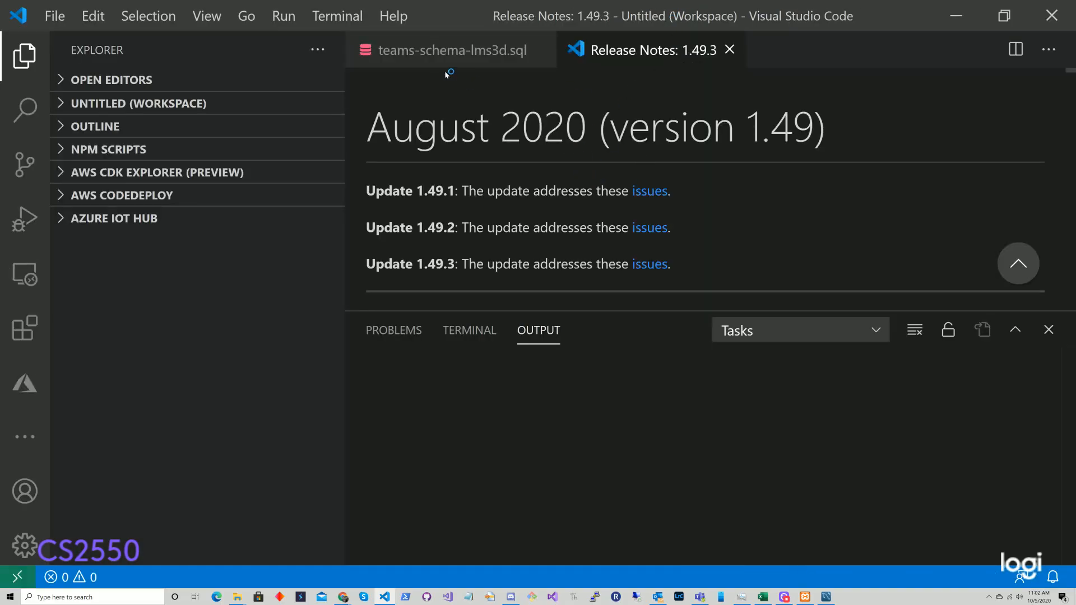
# Step: Select and copy the entire SQL dump, then return to phpMyAdmin
pyautogui.click(476, 49)
pyautogui.click(531, 120)
pyautogui.hotkey('ctrl', 'a')
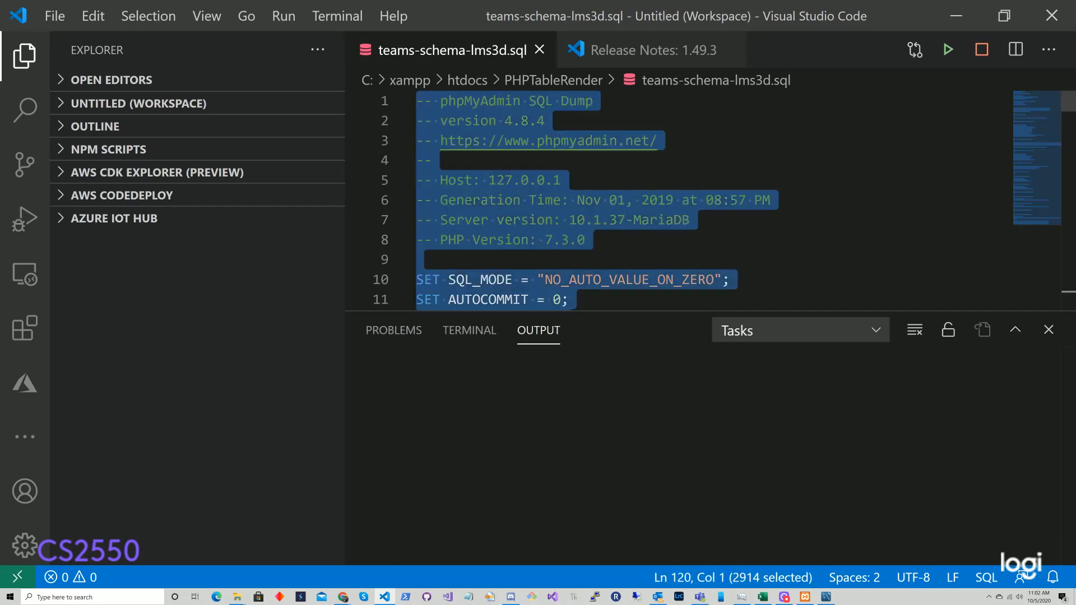
pyautogui.hotkey('alt', 'Tab')
pyautogui.hotkey('alt', 'Tab')
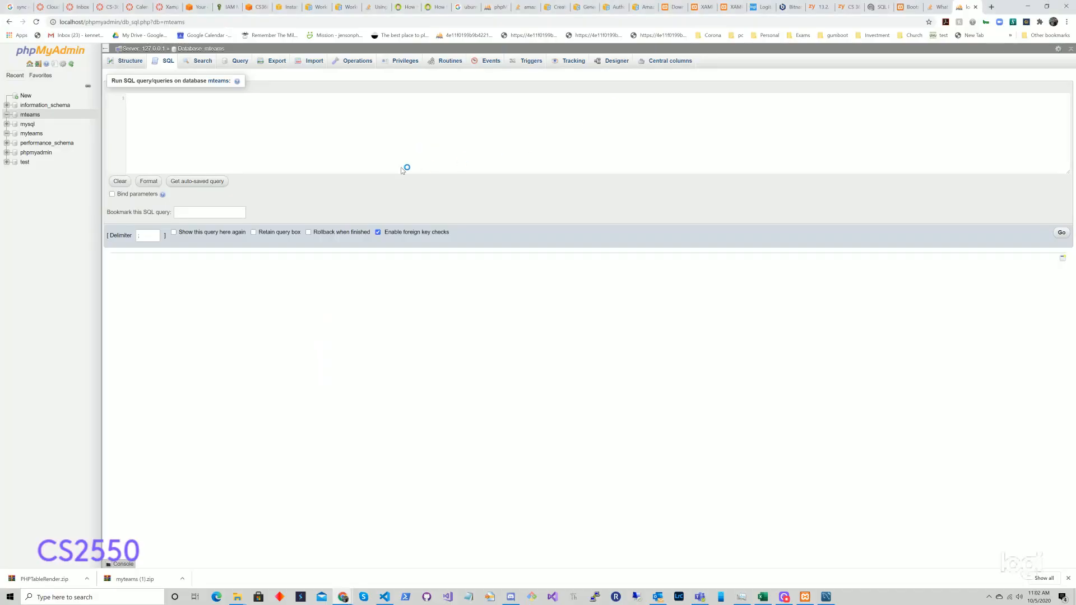
# Step: Paste the SQL into mteams' query box, then abandon it and switch to myteams
pyautogui.click(351, 120)
pyautogui.hotkey('ctrl', 'v')
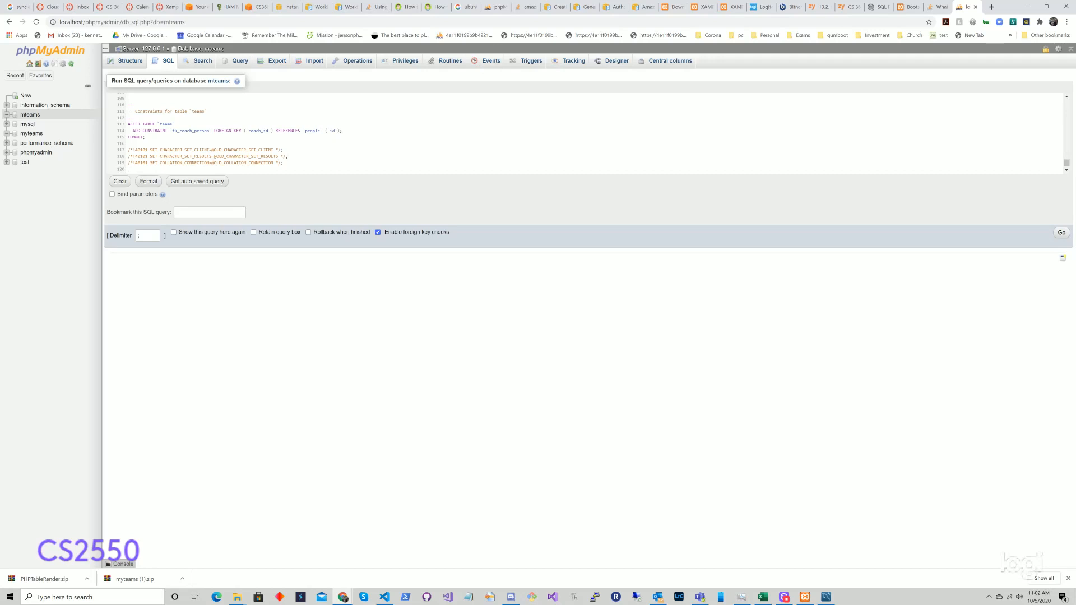
pyautogui.scroll(4, 594, 133)
pyautogui.scroll(10, 594, 132)
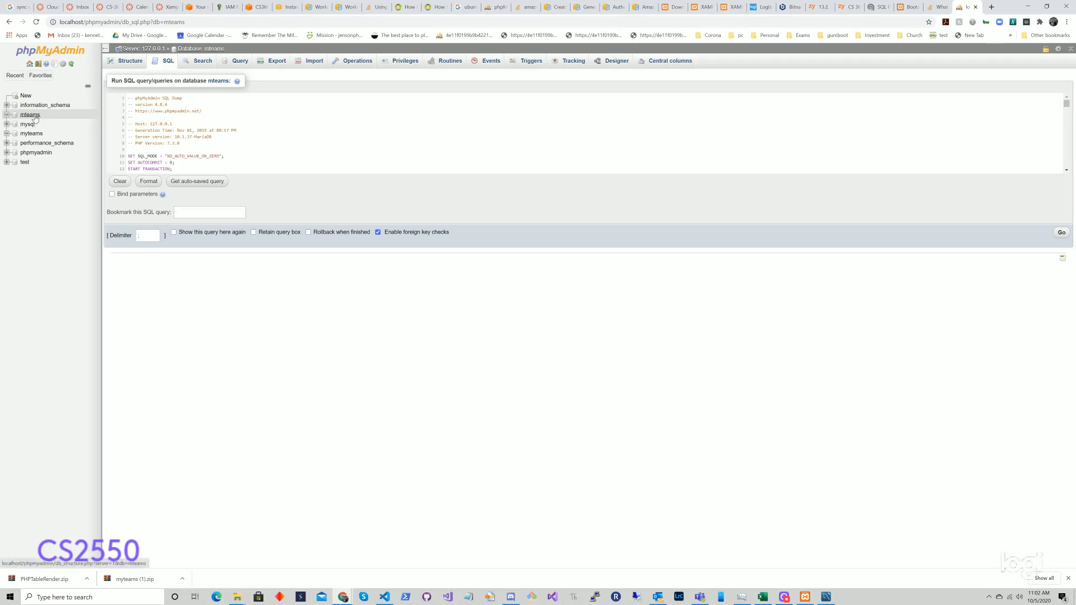
pyautogui.click(31, 133)
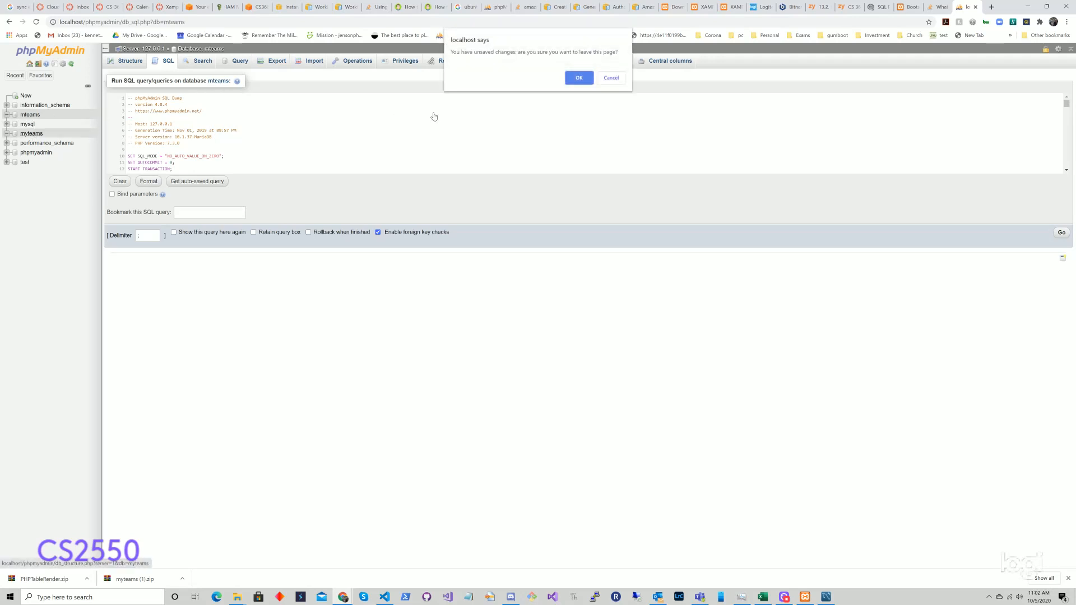
pyautogui.click(572, 81)
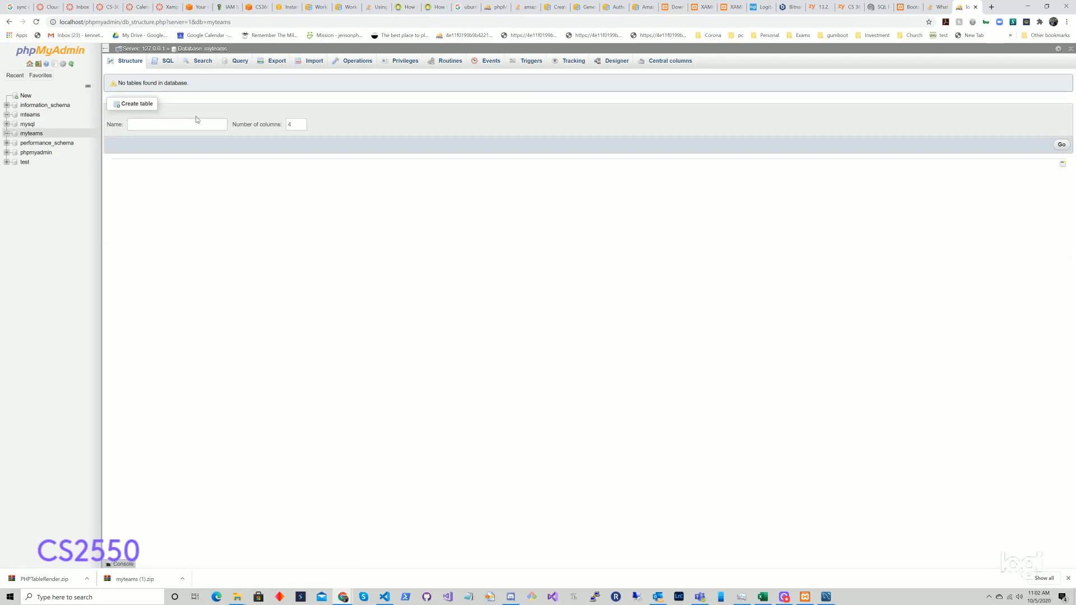
# Step: Run the pasted schema SQL in myteams and view its new people and teams tables
pyautogui.click(164, 63)
pyautogui.hotkey('ctrl', 'v')
pyautogui.scroll(12, 583, 133)
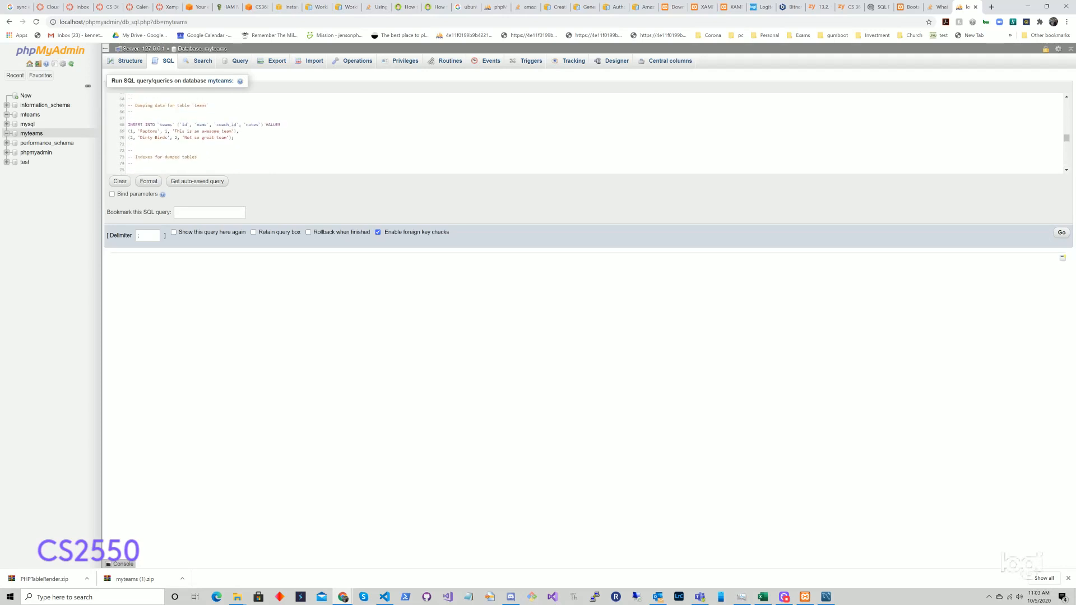
pyautogui.scroll(1, 583, 133)
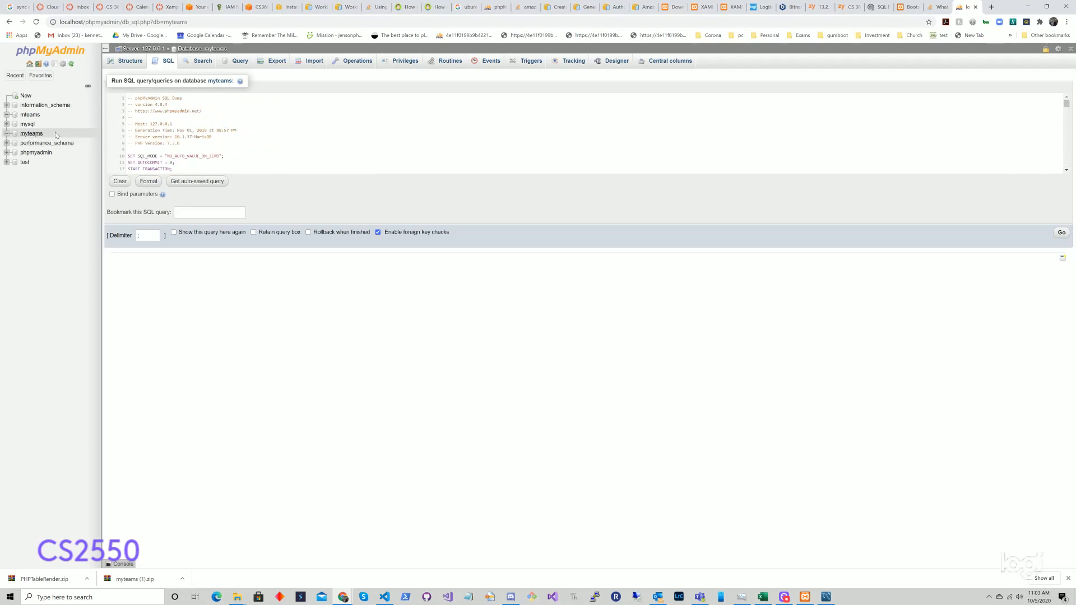
pyautogui.click(1061, 232)
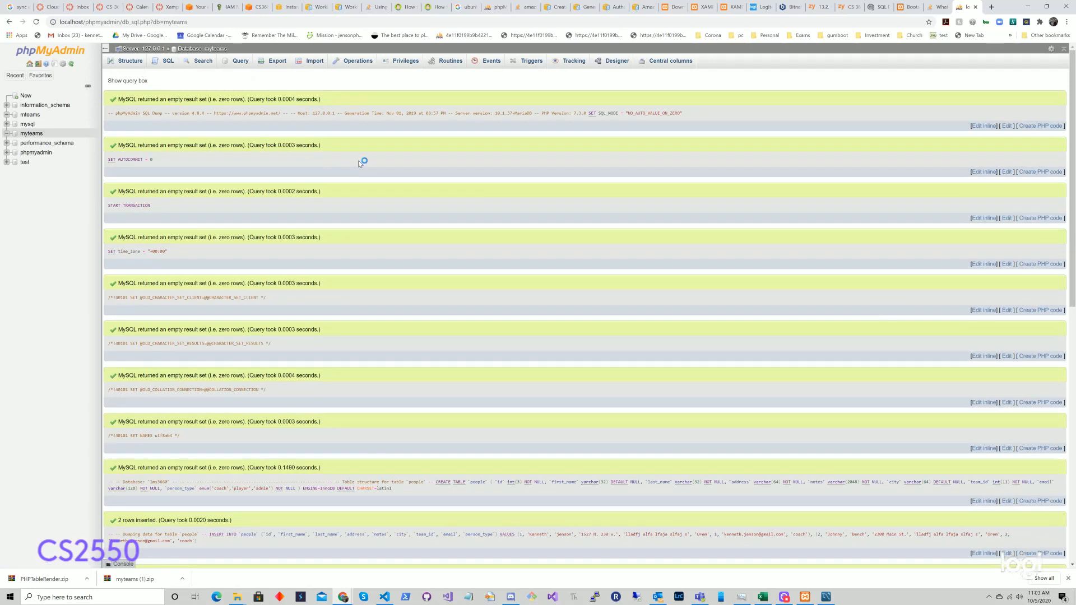
pyautogui.click(31, 133)
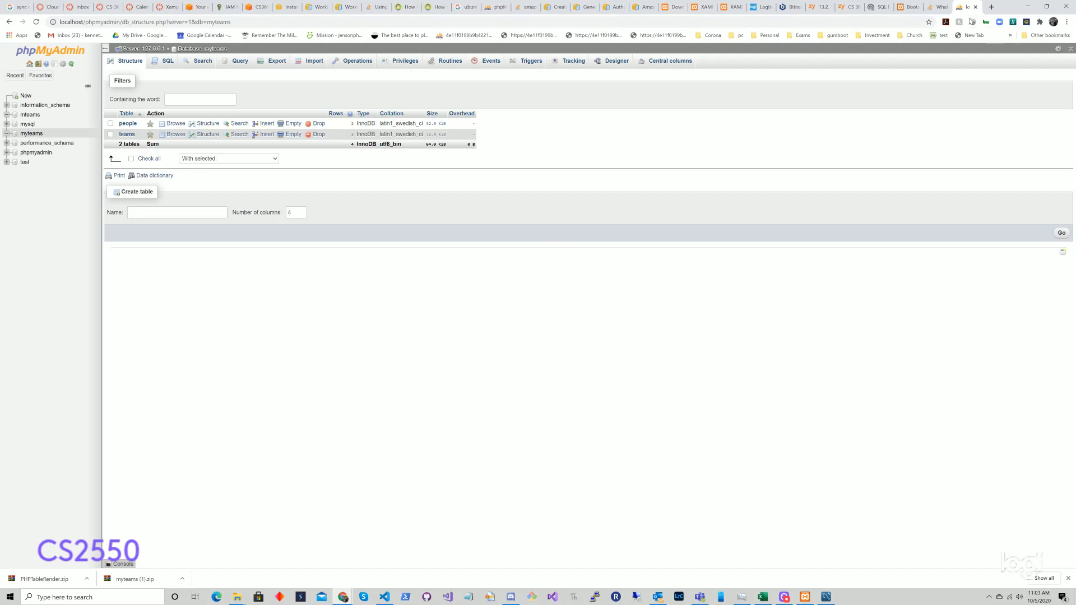
# Step: Switch to the Bootstrap starter tab and bring up File Explorer
pyautogui.click(909, 8)
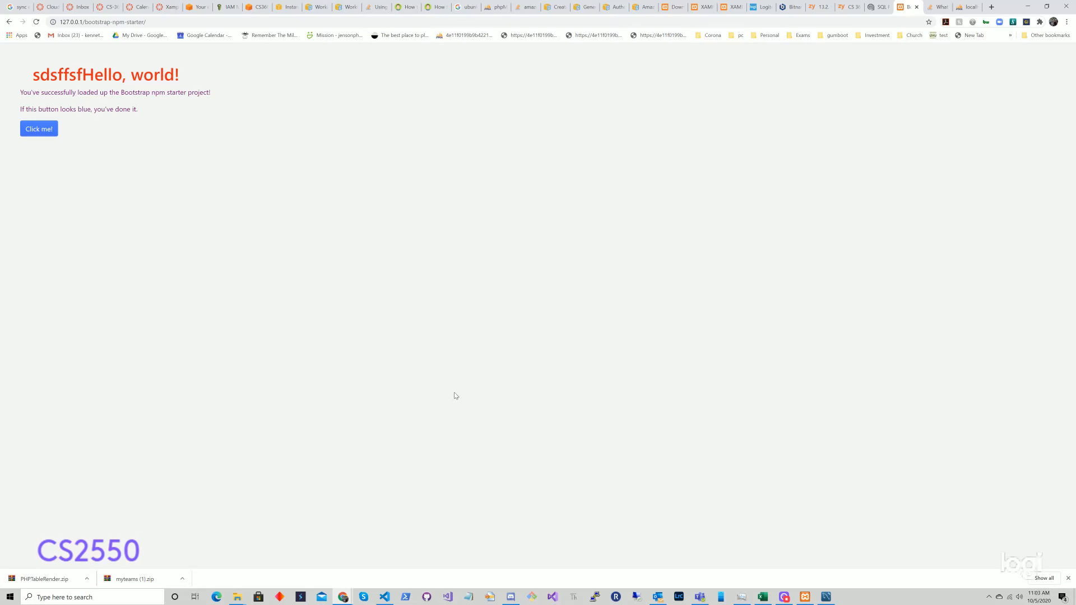
pyautogui.moveTo(237, 596)
pyautogui.moveTo(305, 563)
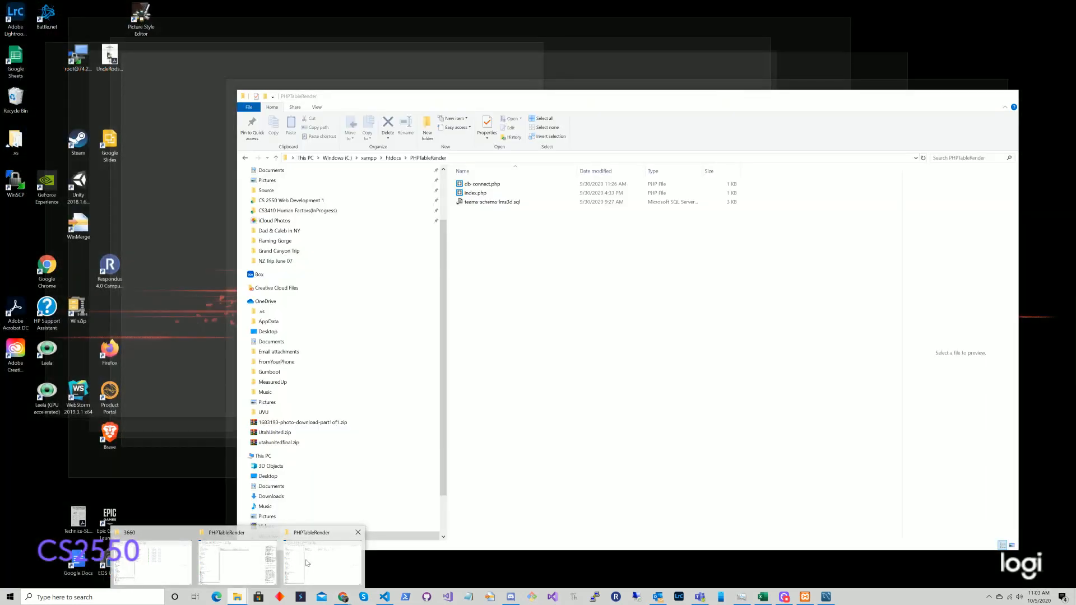
# Step: Preview the index.php and db-connect.php code in the PHPTableRender folder
pyautogui.click(309, 562)
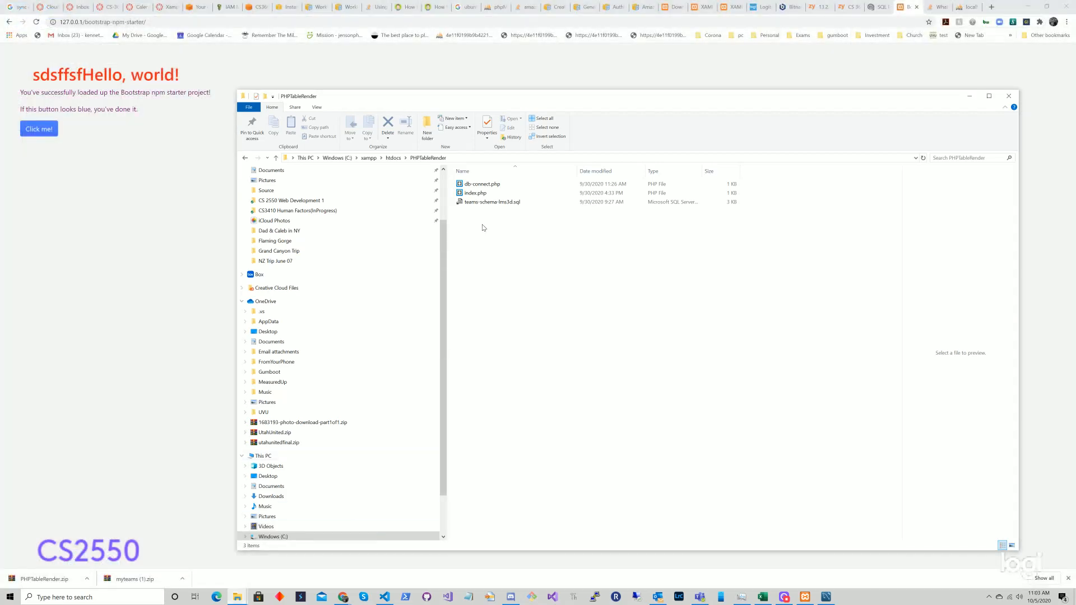
pyautogui.click(490, 195)
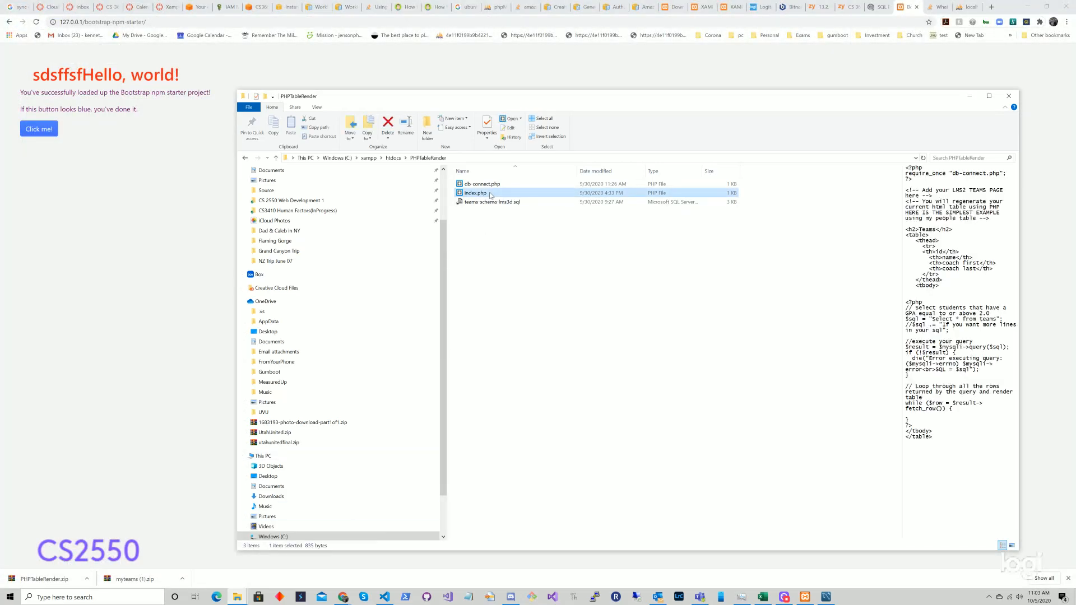
pyautogui.click(492, 185)
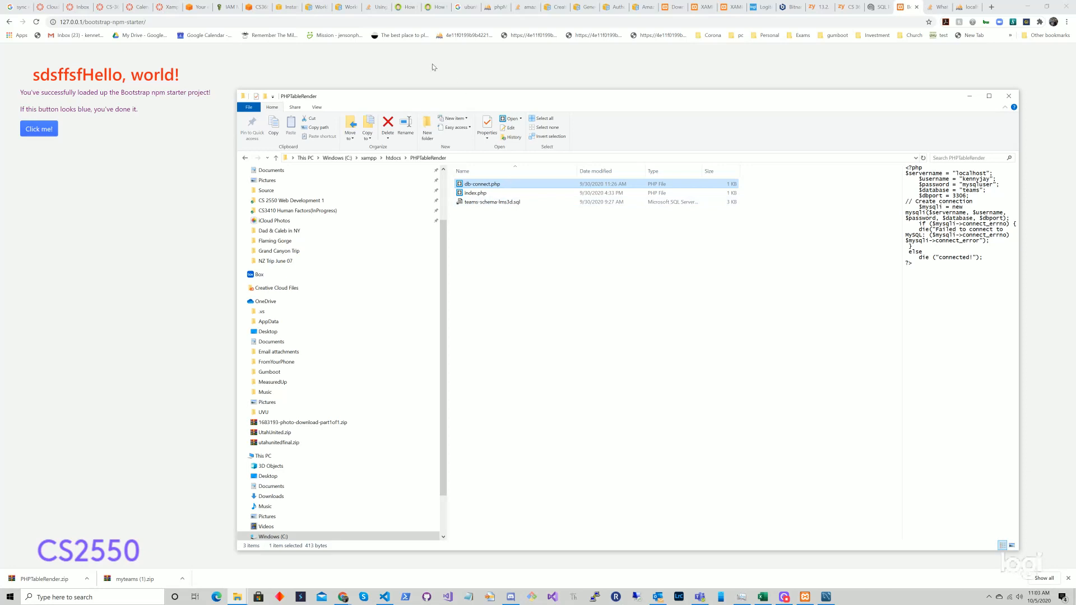
pyautogui.click(440, 159)
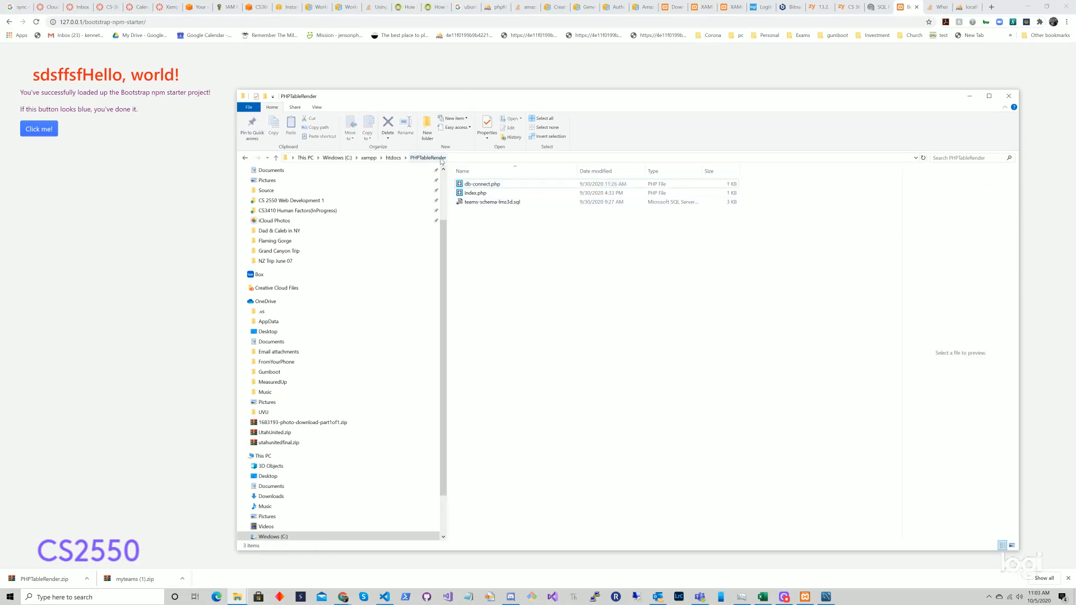
# Step: Go back up to htdocs and return to Chrome's address bar
pyautogui.click(395, 159)
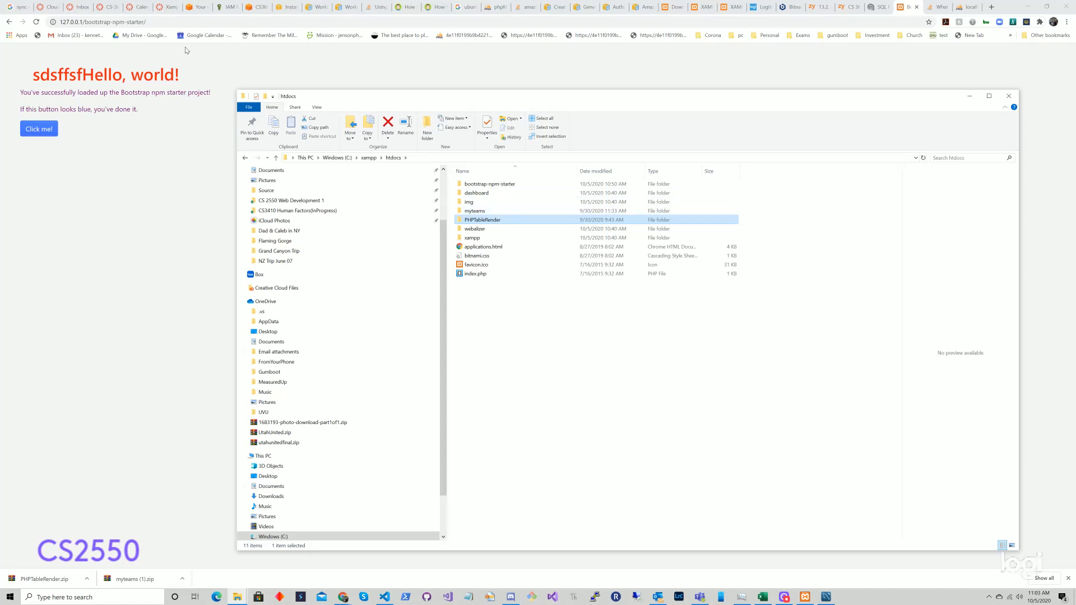
pyautogui.click(87, 21)
pyautogui.click(87, 21)
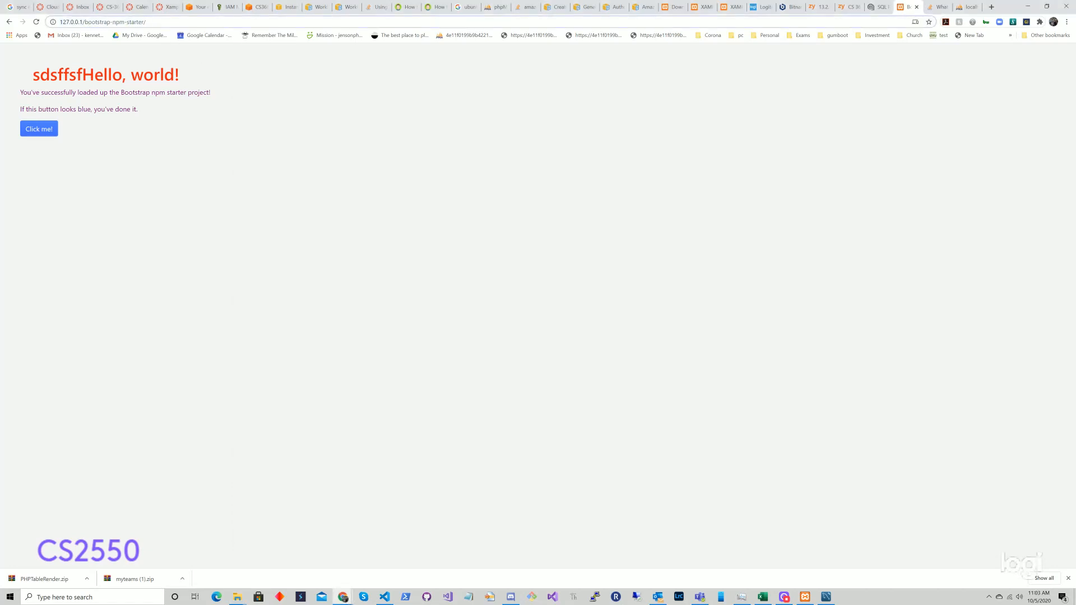
# Step: Load 127.0.0.1/PHPTableRender, which fails with Unknown database 'teams', then bring up htdocs
pyautogui.moveTo(86, 21); pyautogui.dragTo(147, 22)
pyautogui.write('P')
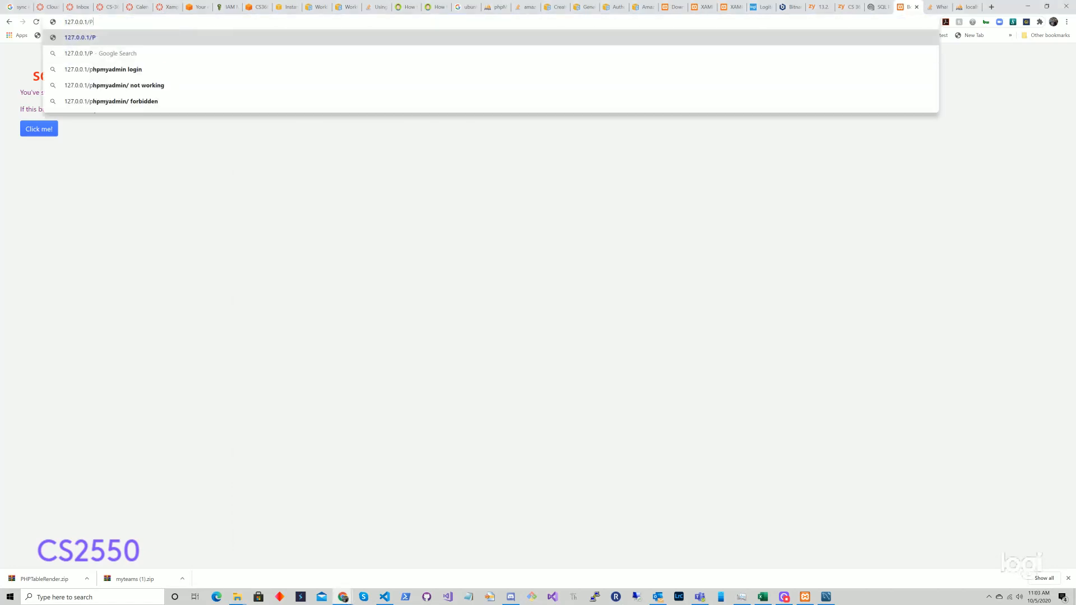
pyautogui.write('HPTableRender')
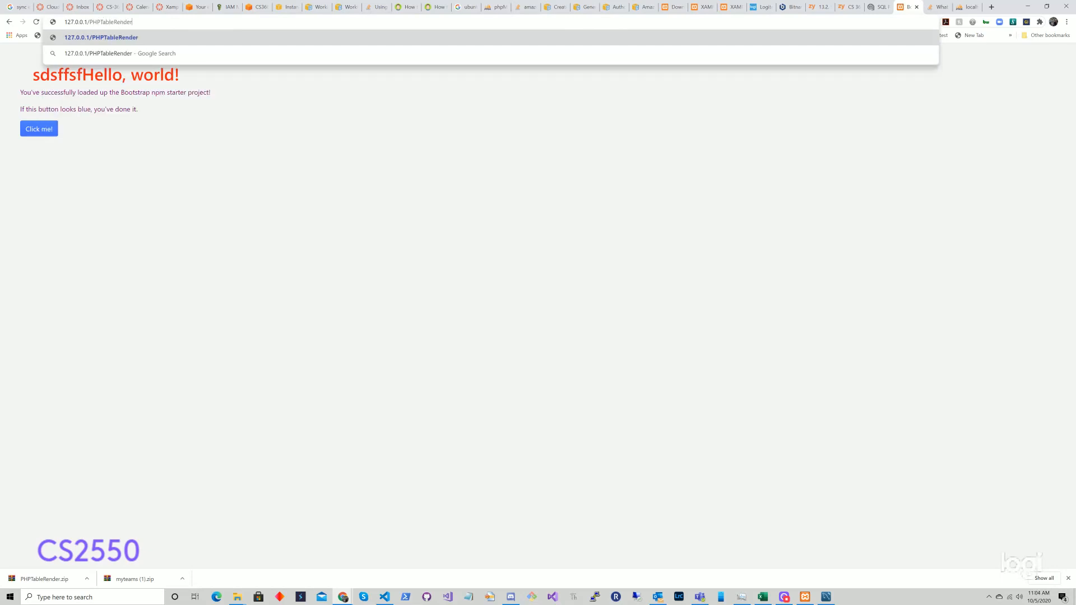
pyautogui.press('Return')
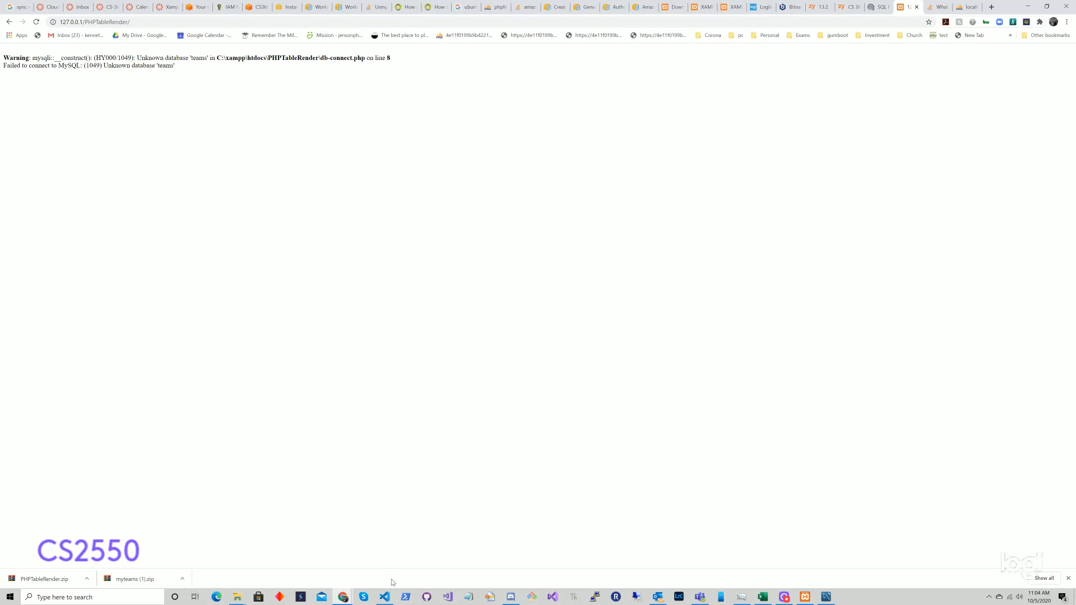
pyautogui.moveTo(245, 599)
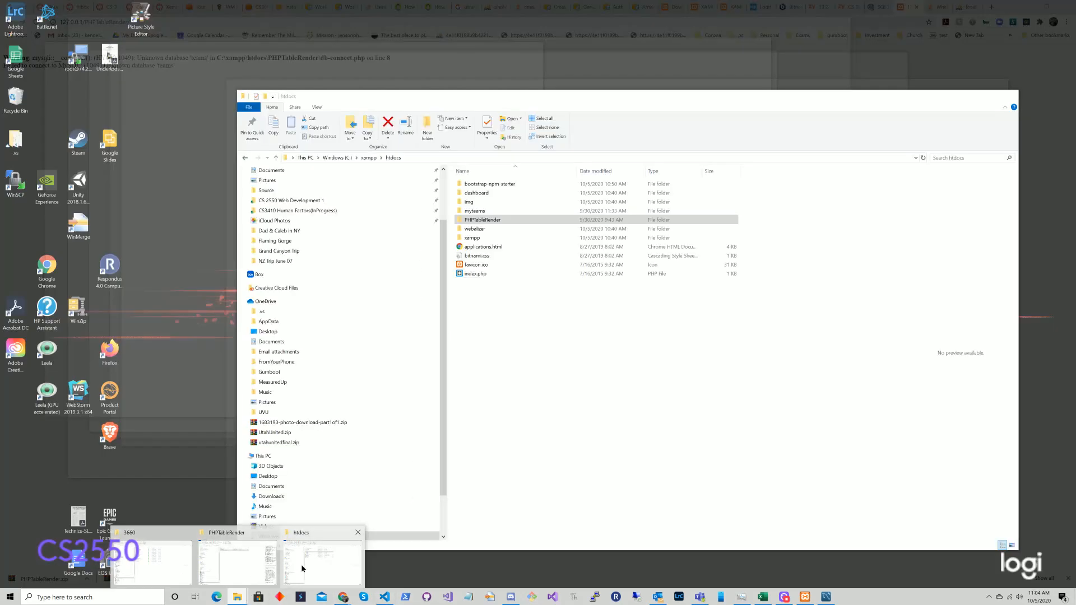
pyautogui.click(301, 564)
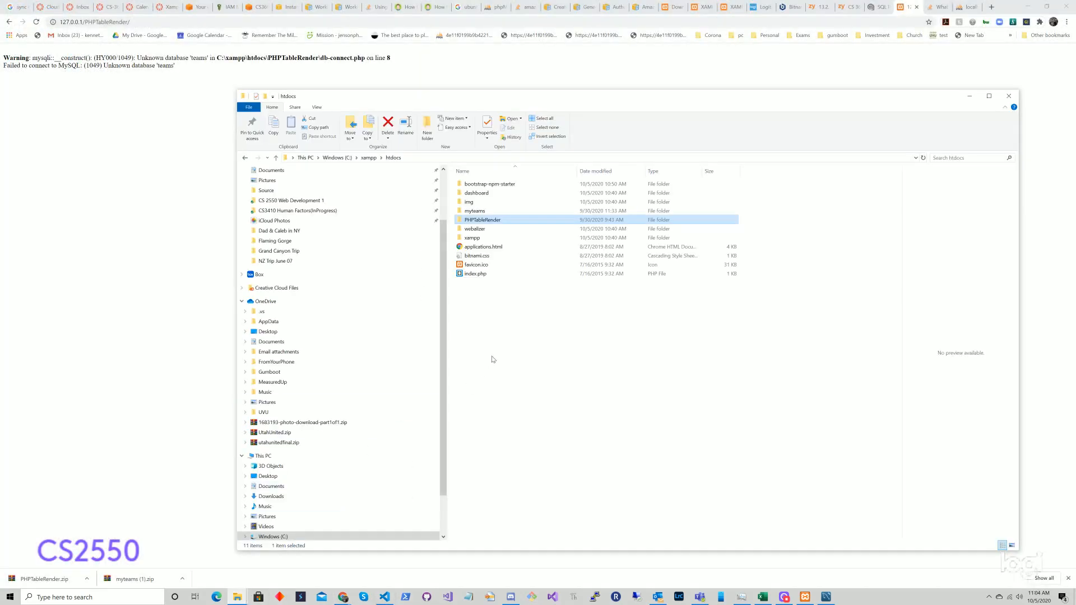
# Step: Open PHPTableRender in VS Code, change db-connect.php's database from "teams" to "myteams", and save
pyautogui.rightClick(499, 220)
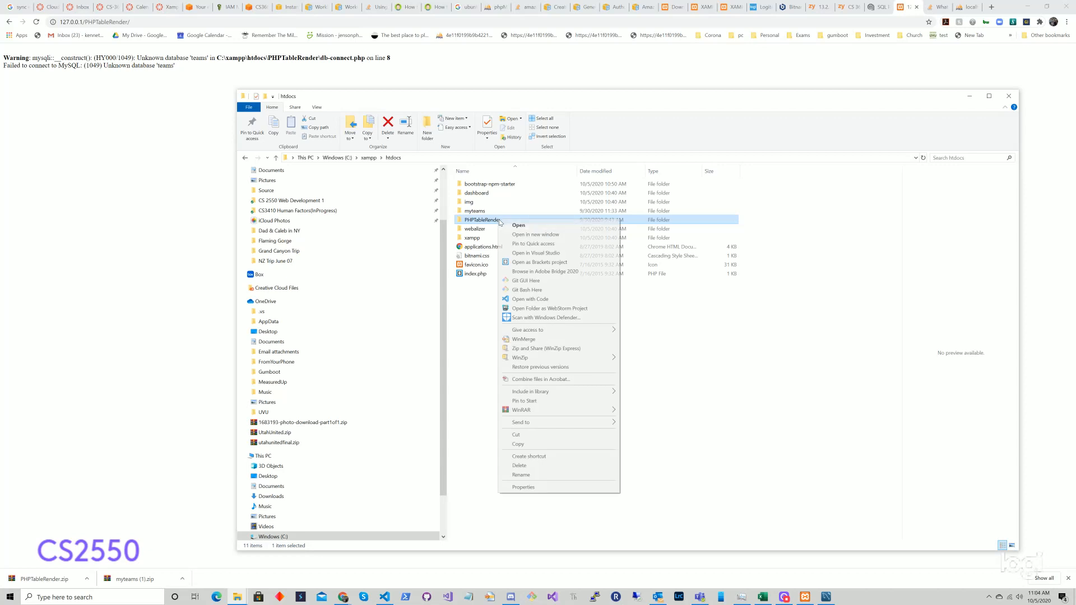
pyautogui.click(541, 301)
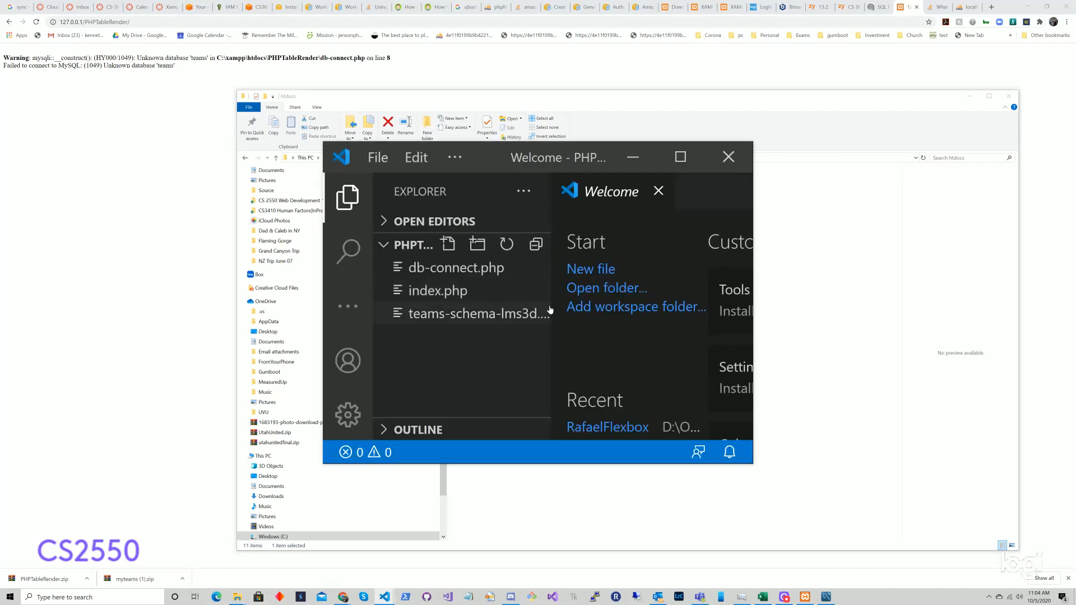
pyautogui.click(681, 158)
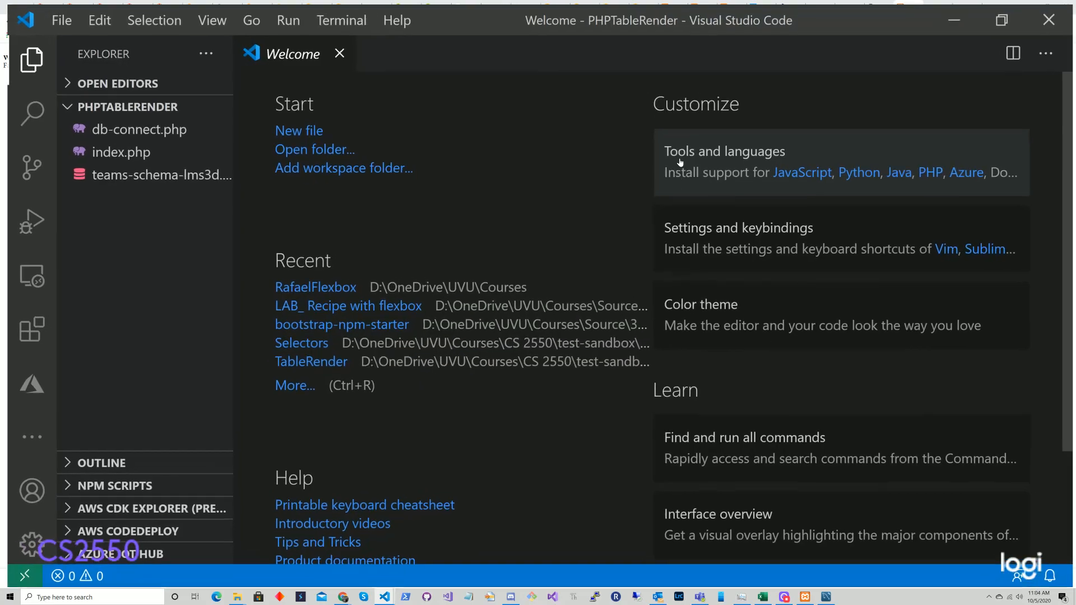
pyautogui.click(133, 126)
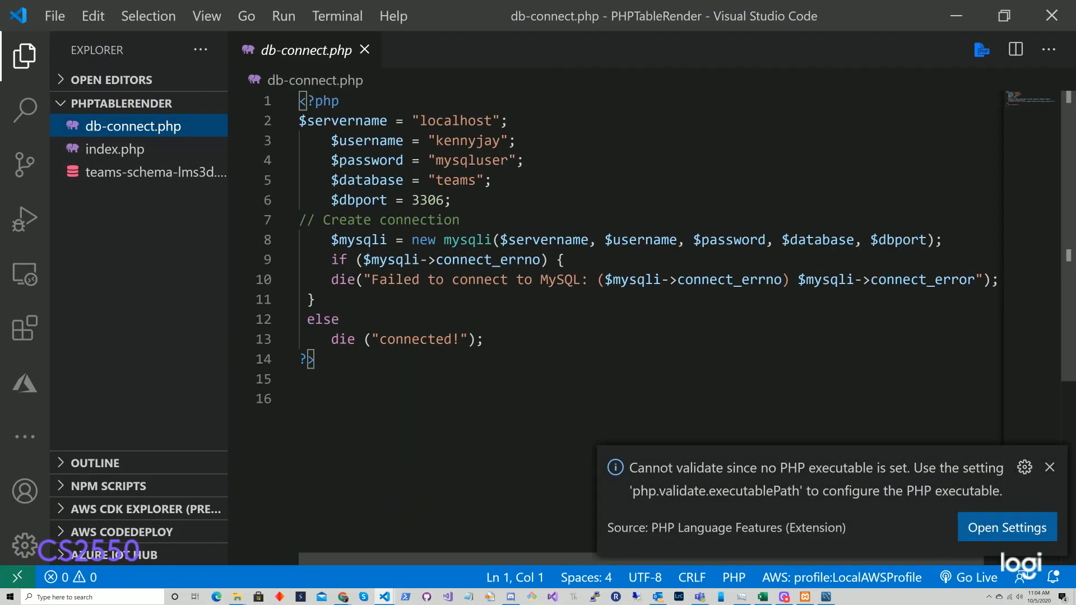
pyautogui.click(436, 180)
pyautogui.write('my')
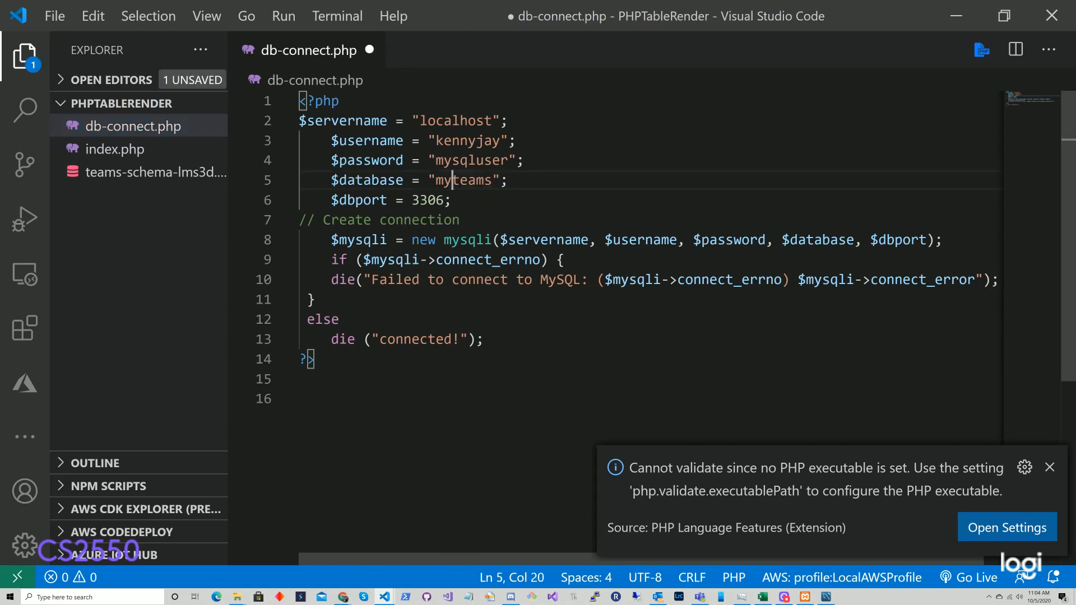
pyautogui.hotkey('ctrl', 's')
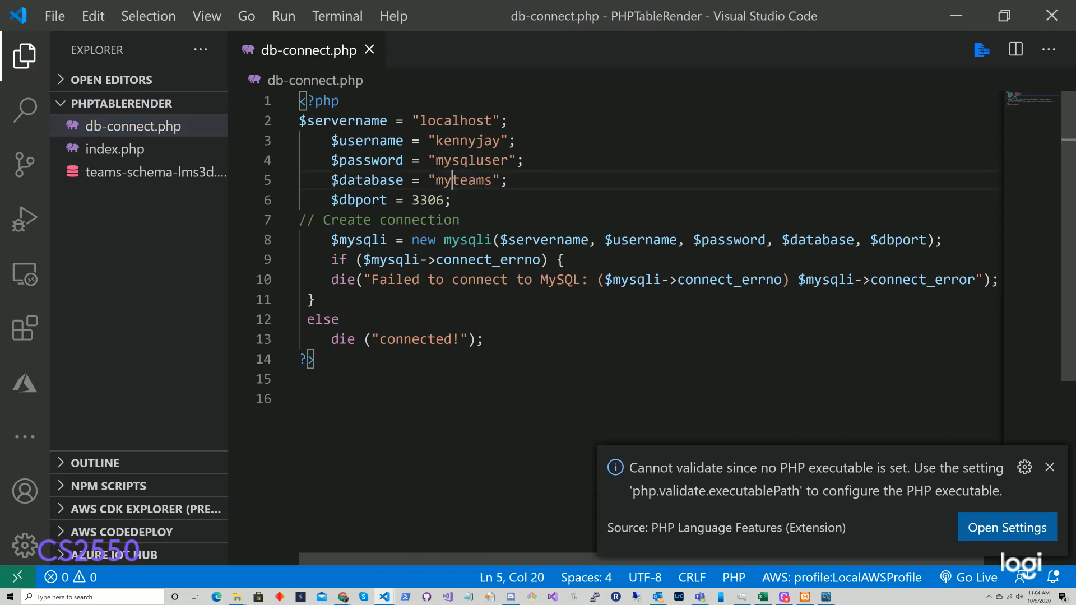
pyautogui.click(1049, 467)
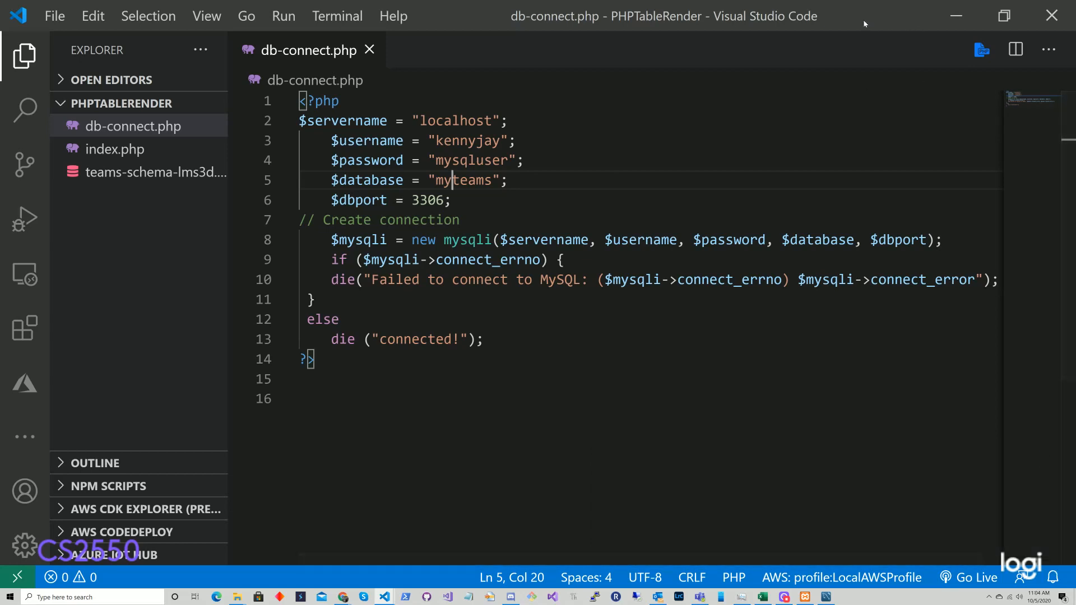
# Step: Minimize VS Code and reload the PHPTableRender page in Chrome so it shows 'connected!'
pyautogui.click(956, 17)
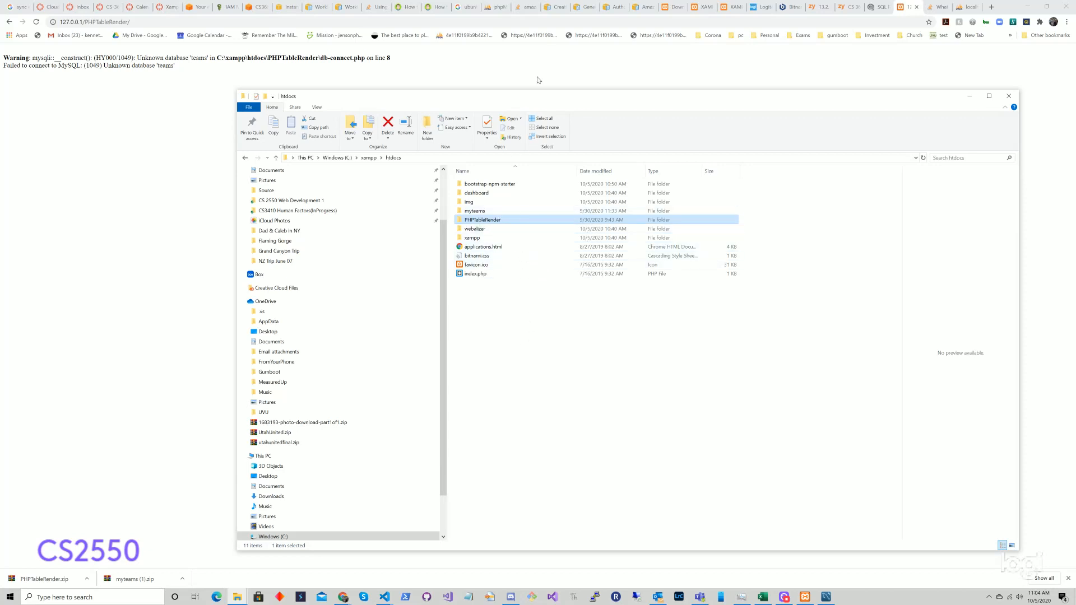
pyautogui.click(175, 24)
pyautogui.press('Return')
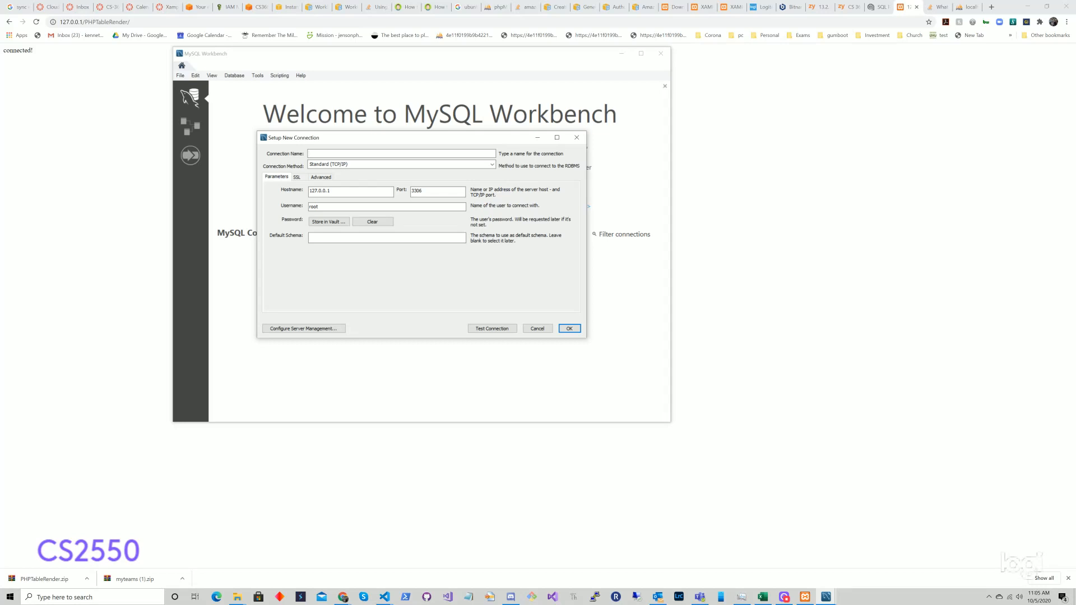
# Step: Name the connection MyLocal, enter the user's login and vaulted password, and set default schema myteams
pyautogui.write('Local')
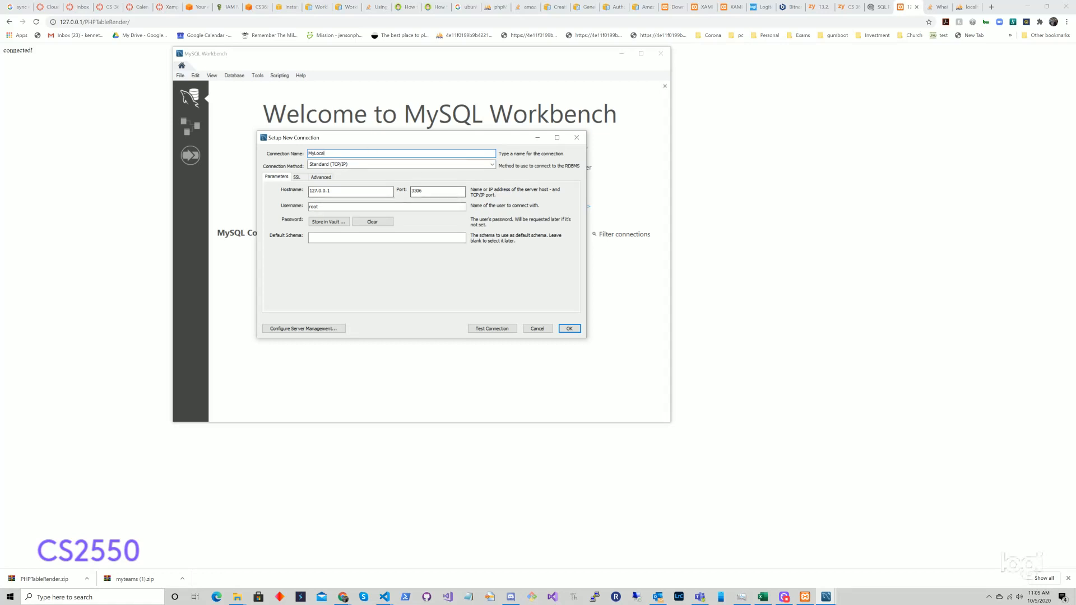
pyautogui.doubleClick(389, 207)
pyautogui.write('m')
pyautogui.write('ennyjay')
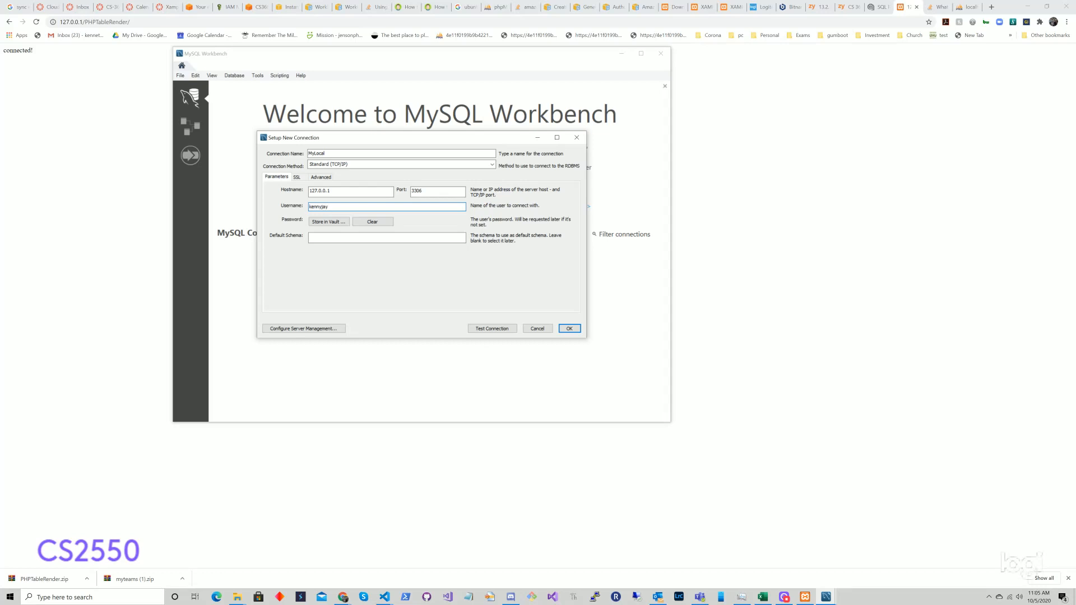
pyautogui.click(340, 222)
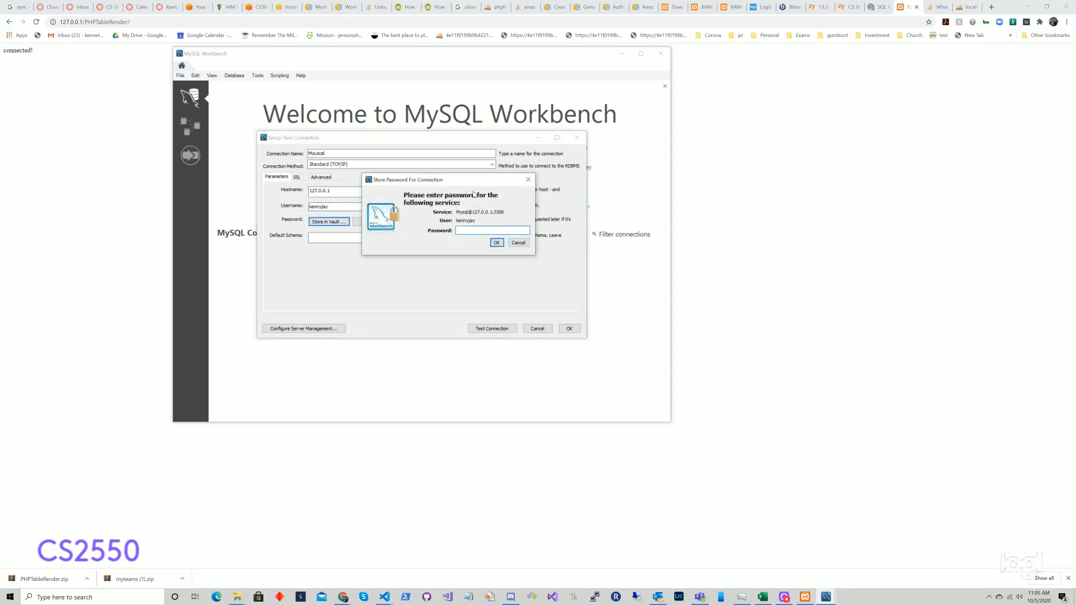
pyautogui.write('**')
pyautogui.click(492, 244)
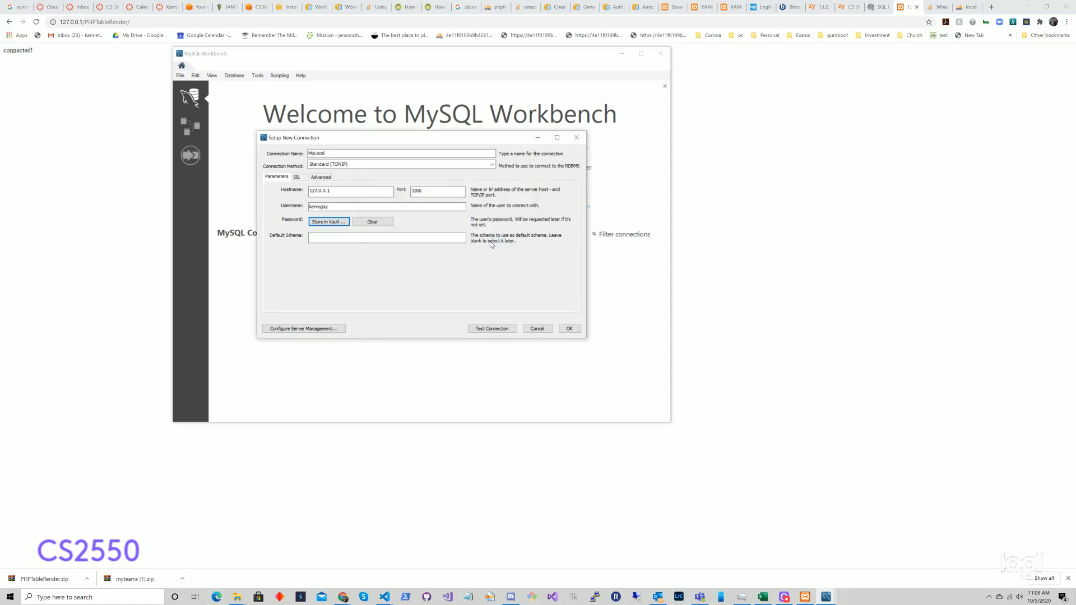
pyautogui.click(399, 237)
pyautogui.write('myteams')
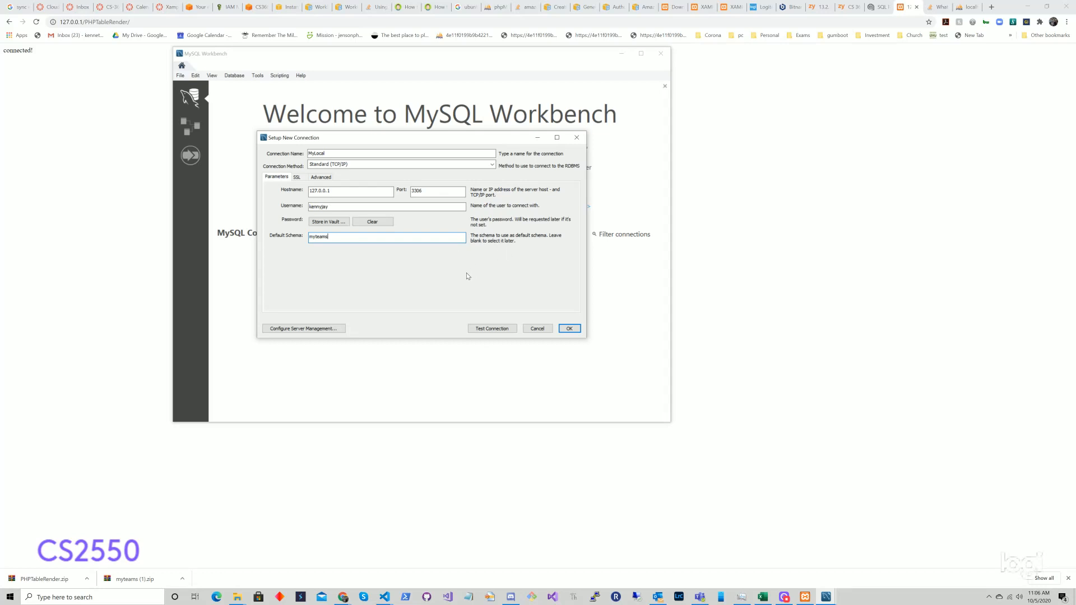
# Step: Test the connection past the server version warning, then save it
pyautogui.click(482, 327)
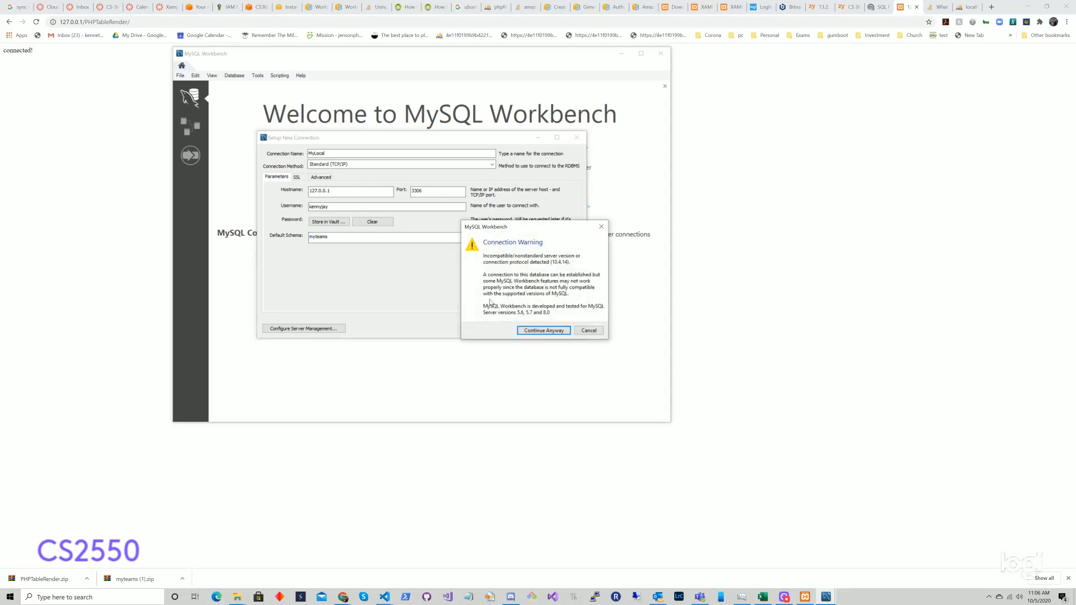
pyautogui.click(527, 330)
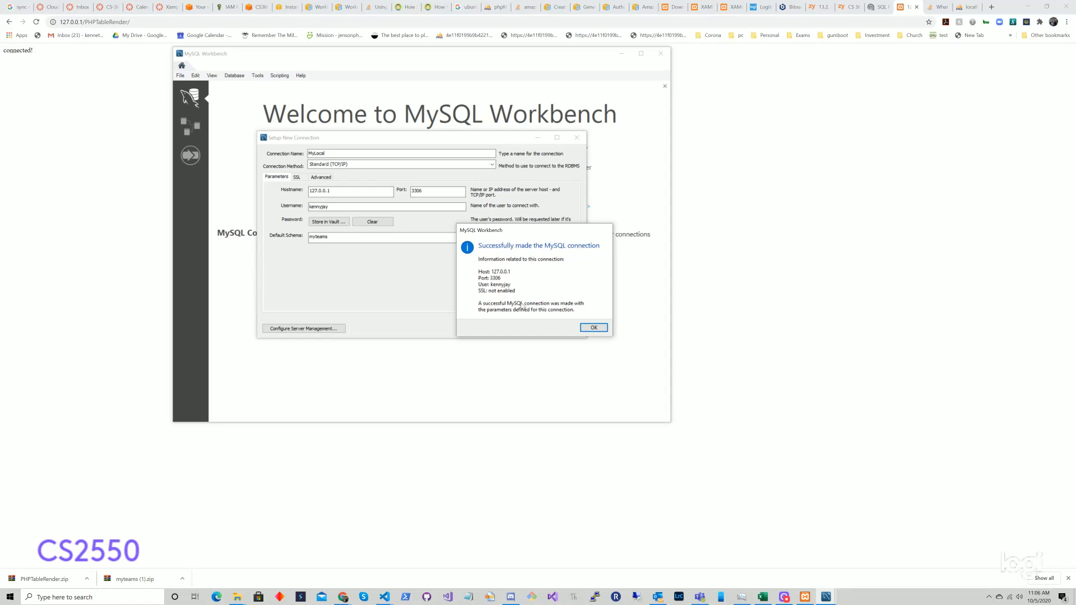
pyautogui.click(594, 328)
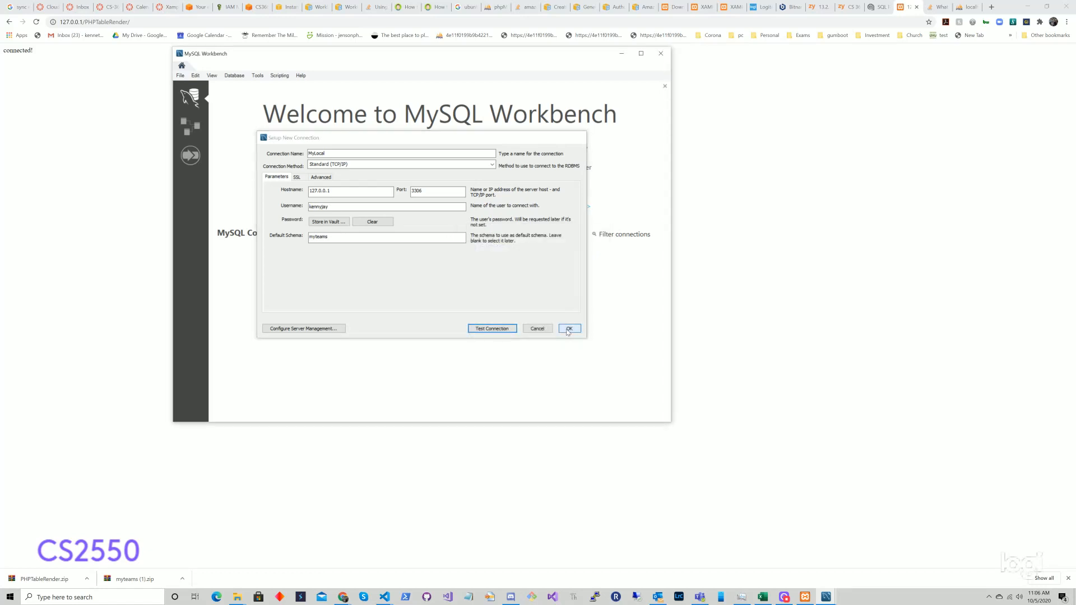
pyautogui.click(567, 329)
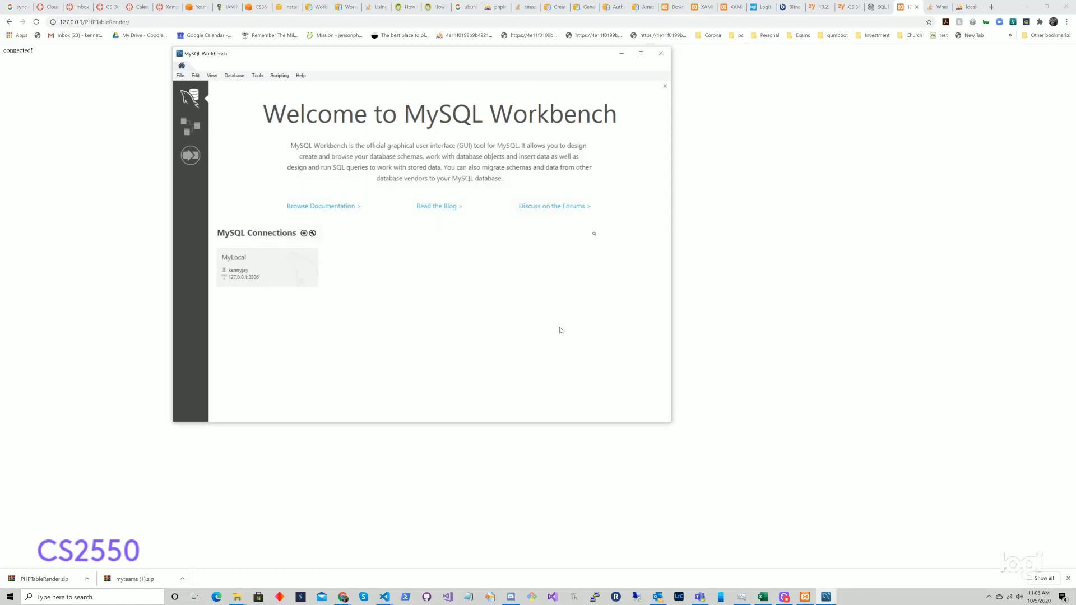
# Step: Open the MyLocal connection despite the version warning and maximize the Workbench window
pyautogui.click(258, 269)
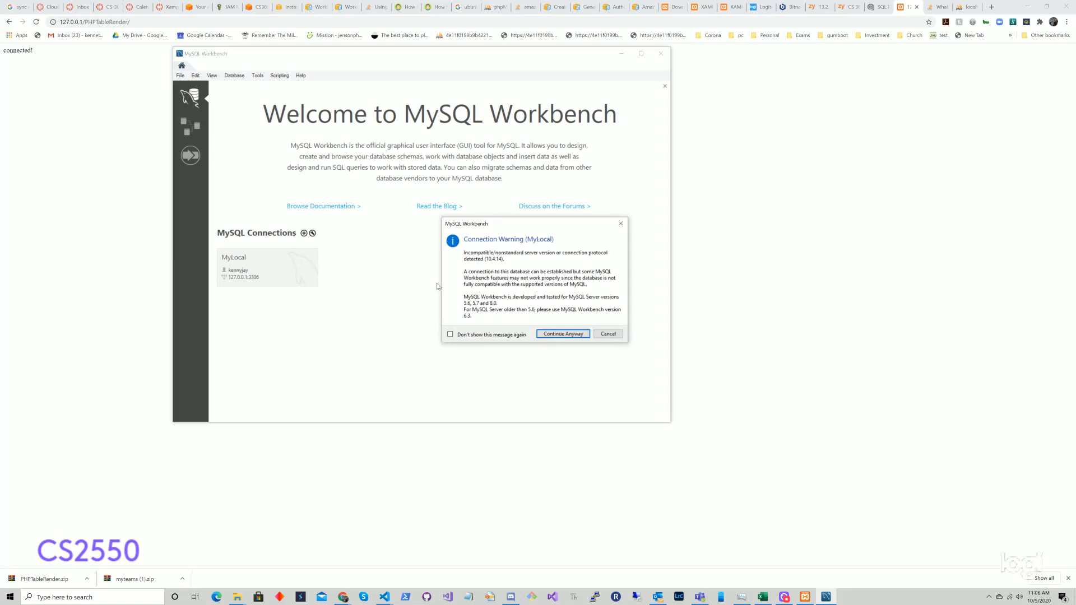
pyautogui.click(560, 334)
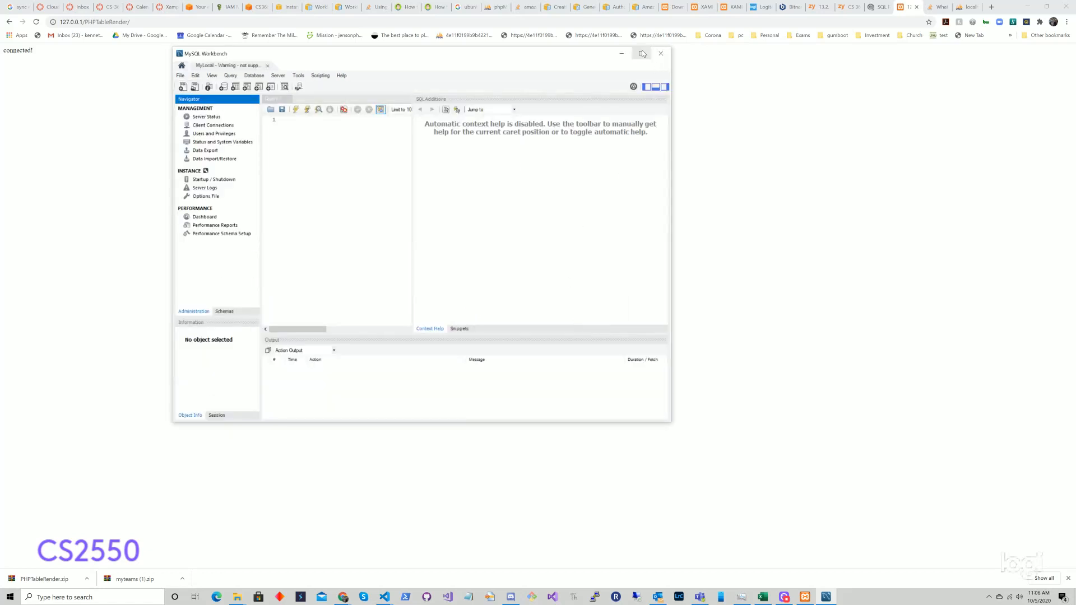
pyautogui.click(640, 54)
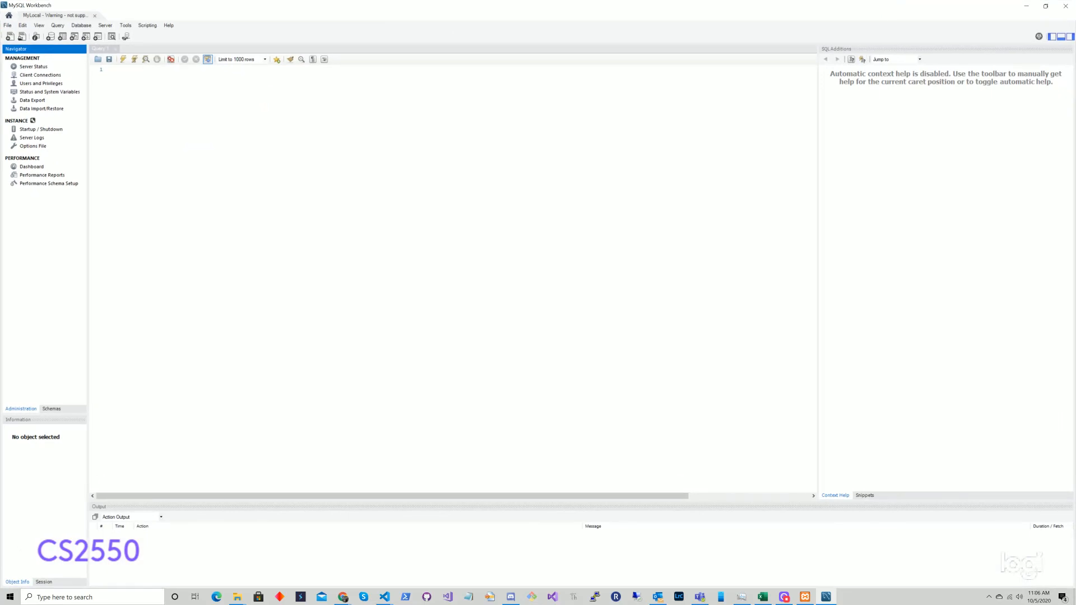